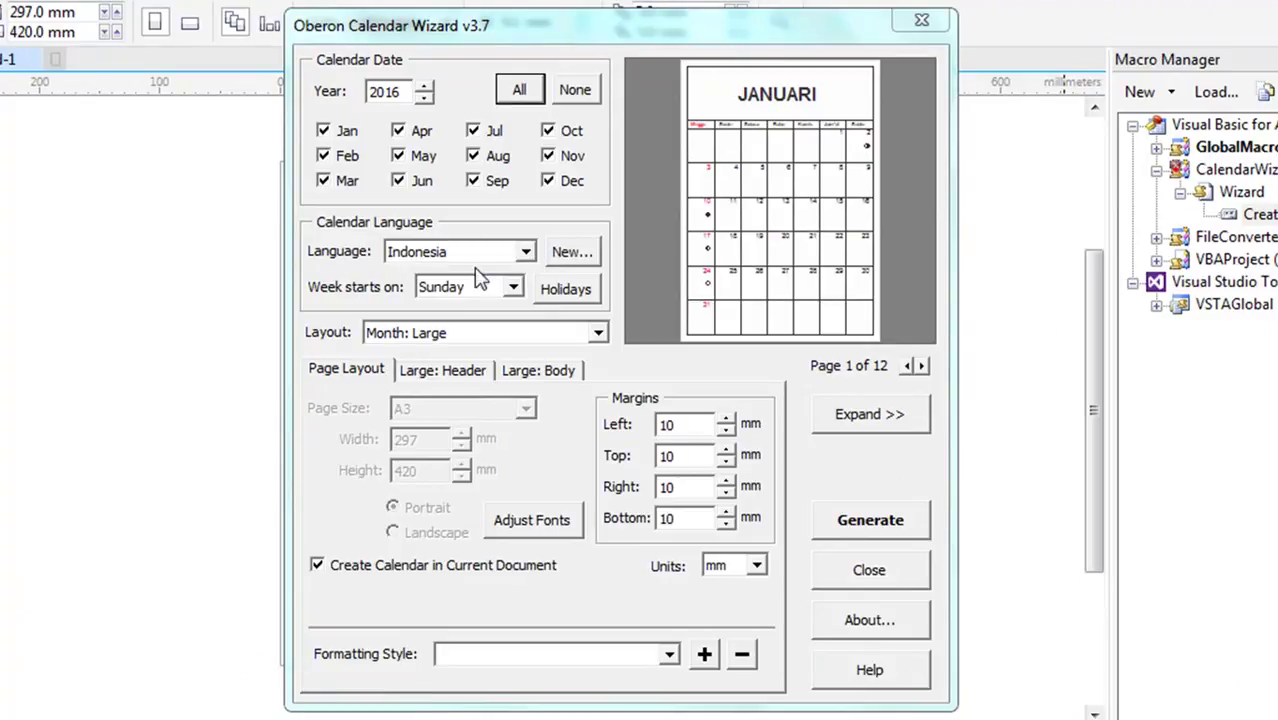
Add a holiday for Indonesia on JANUARI 1 named "~1 Januari : Tahun Baru Masehi 2016".
left_click(566, 267)
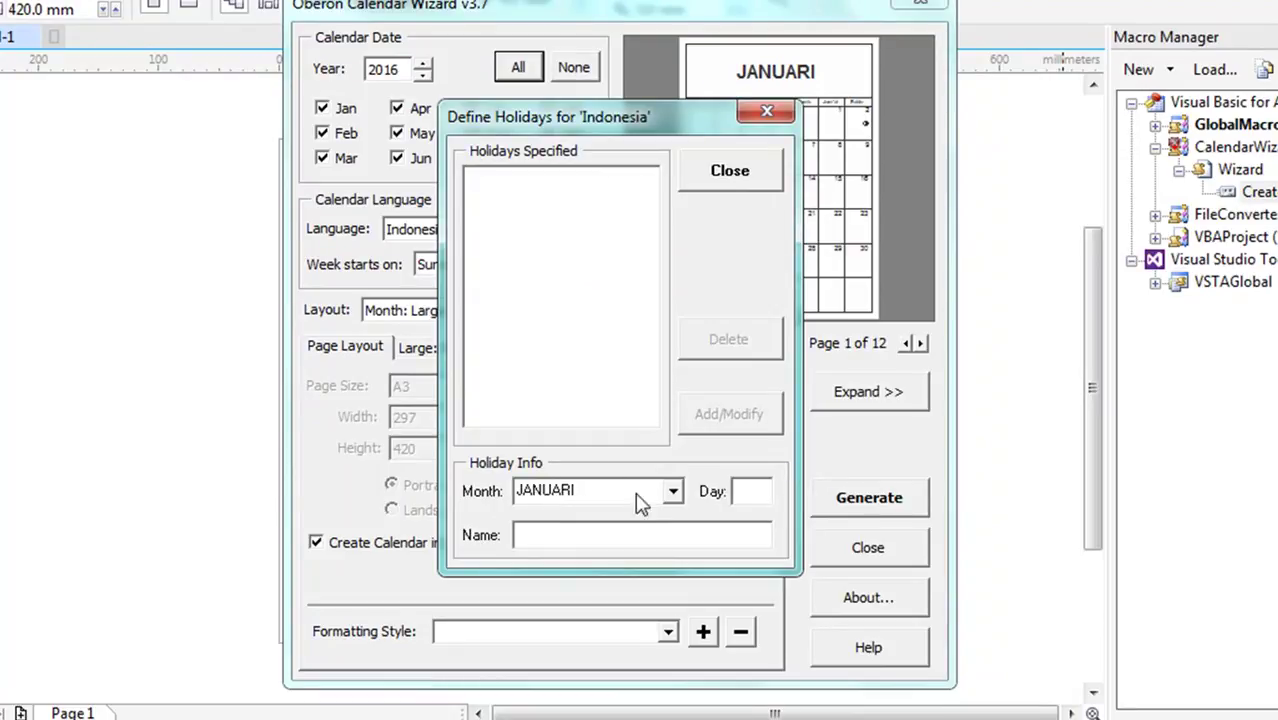
left_click(675, 490)
left_click(672, 490)
left_click(761, 489)
type("1")
left_click(621, 543)
left_click(621, 545)
type("~1")
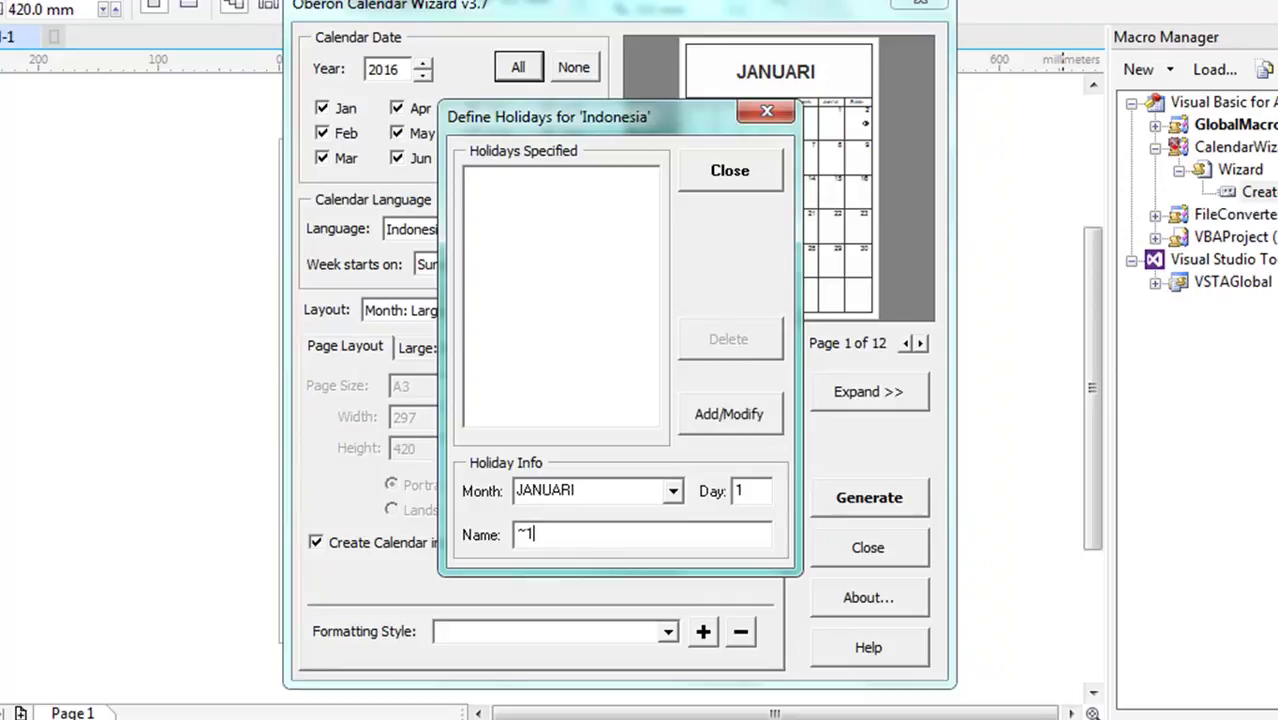
type(" Januari : Tahun Baru Masehi 2016")
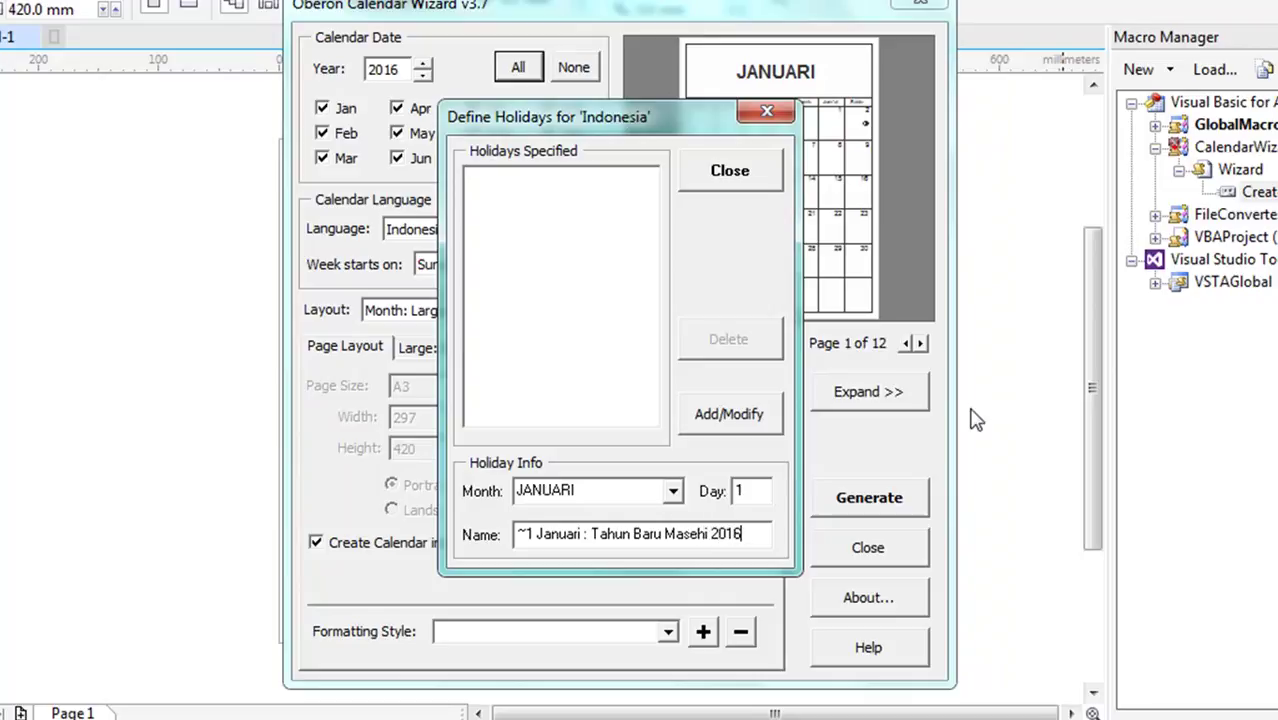
left_click(733, 417)
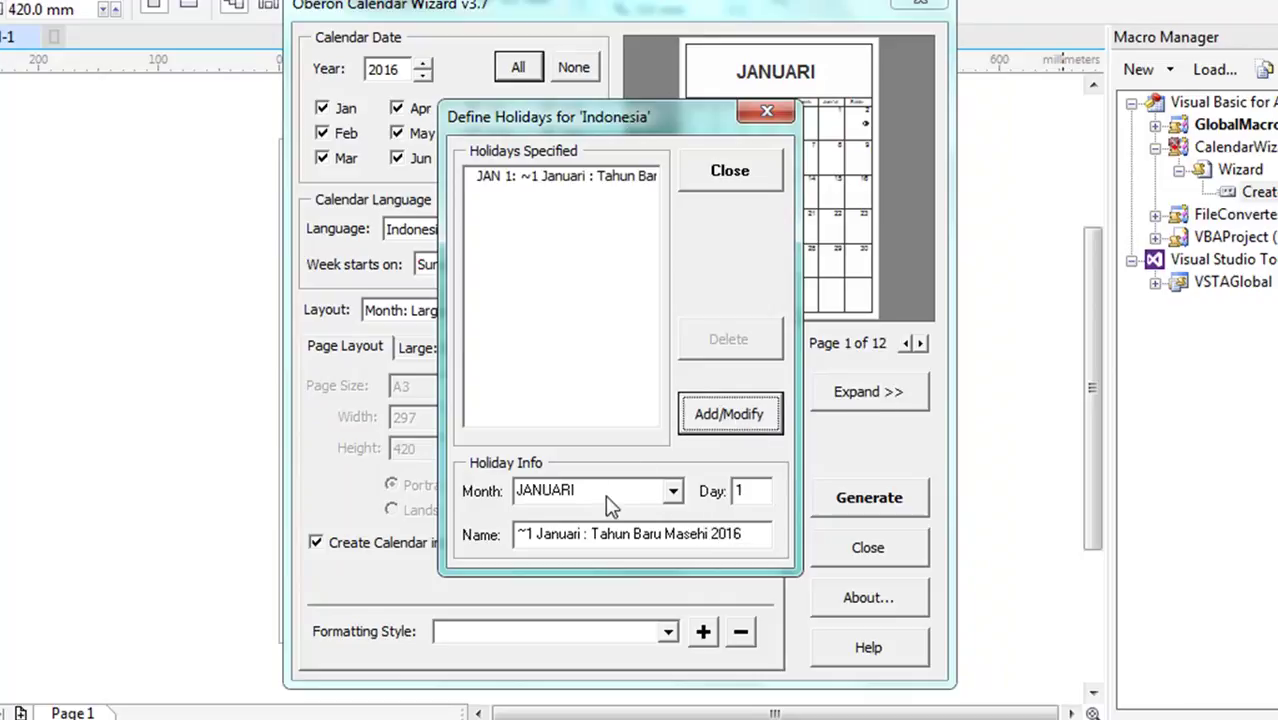
Add a holiday on FEBRUARI 8 named "~8 Februari: Tahun Baru Imlek 2567".
left_click(672, 490)
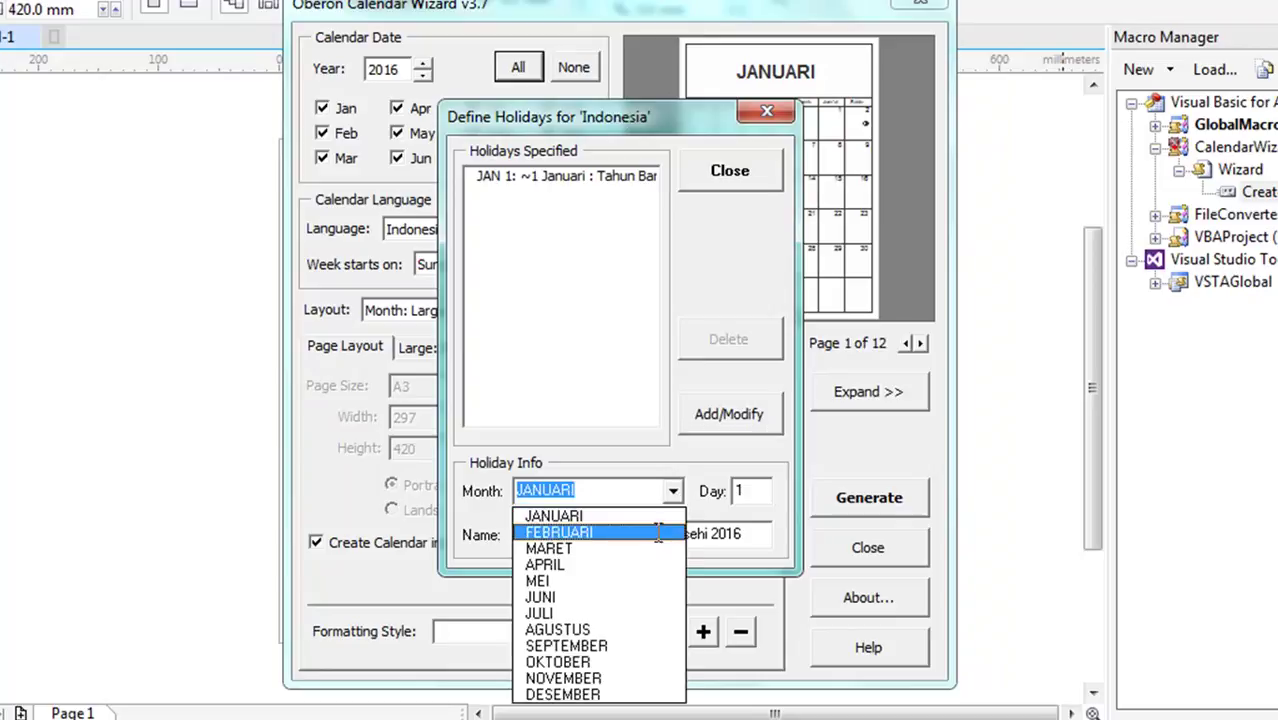
left_click(662, 533)
double_click(739, 491)
key("BackSpace")
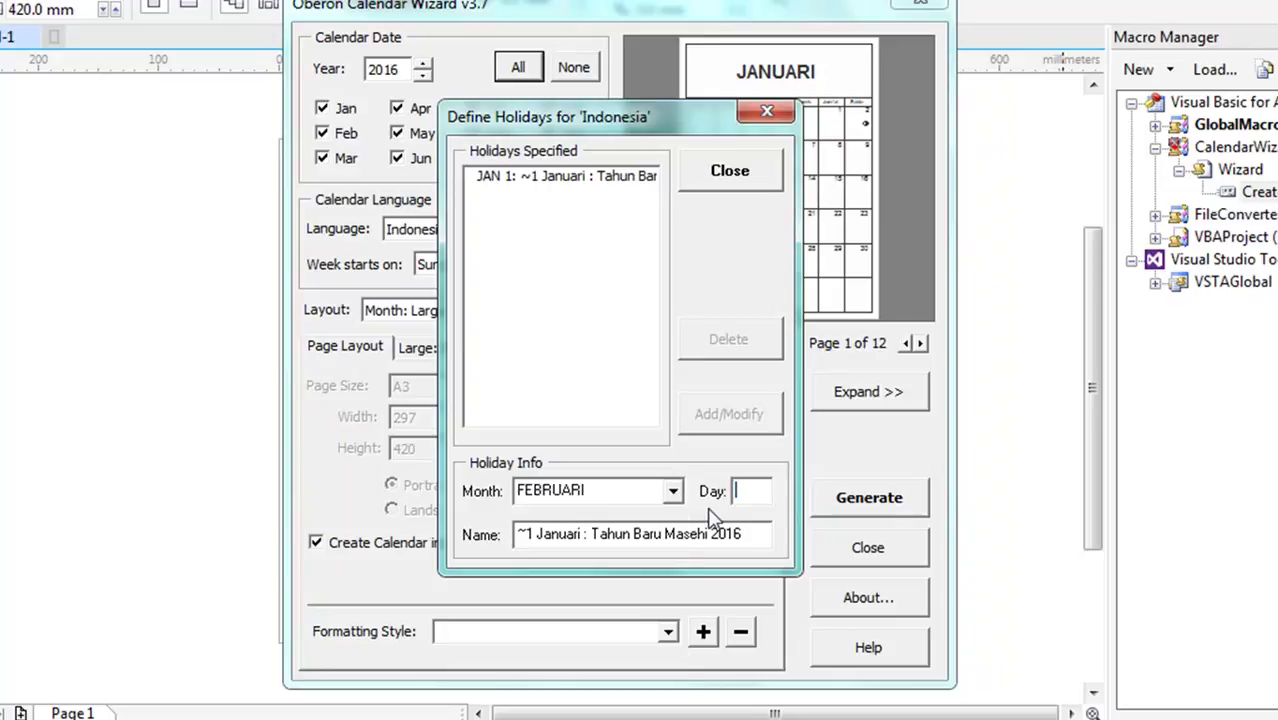
type("8")
key("Tab")
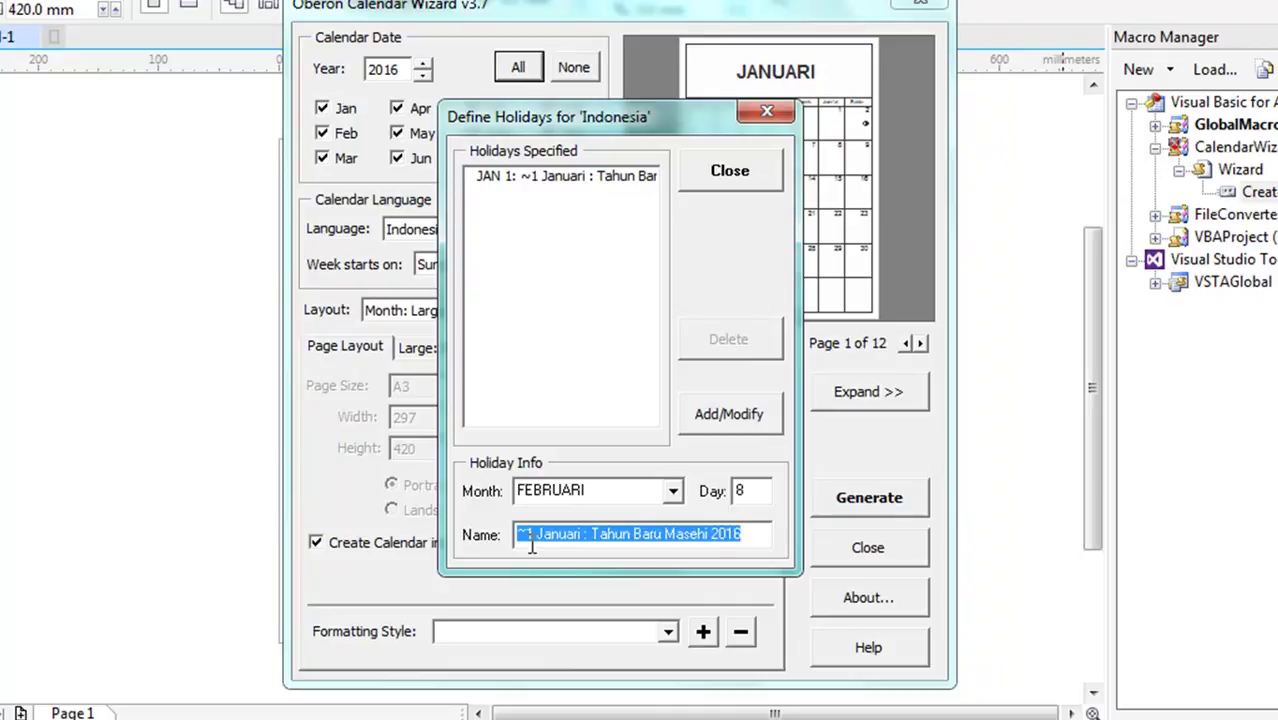
type("~8 Februari")
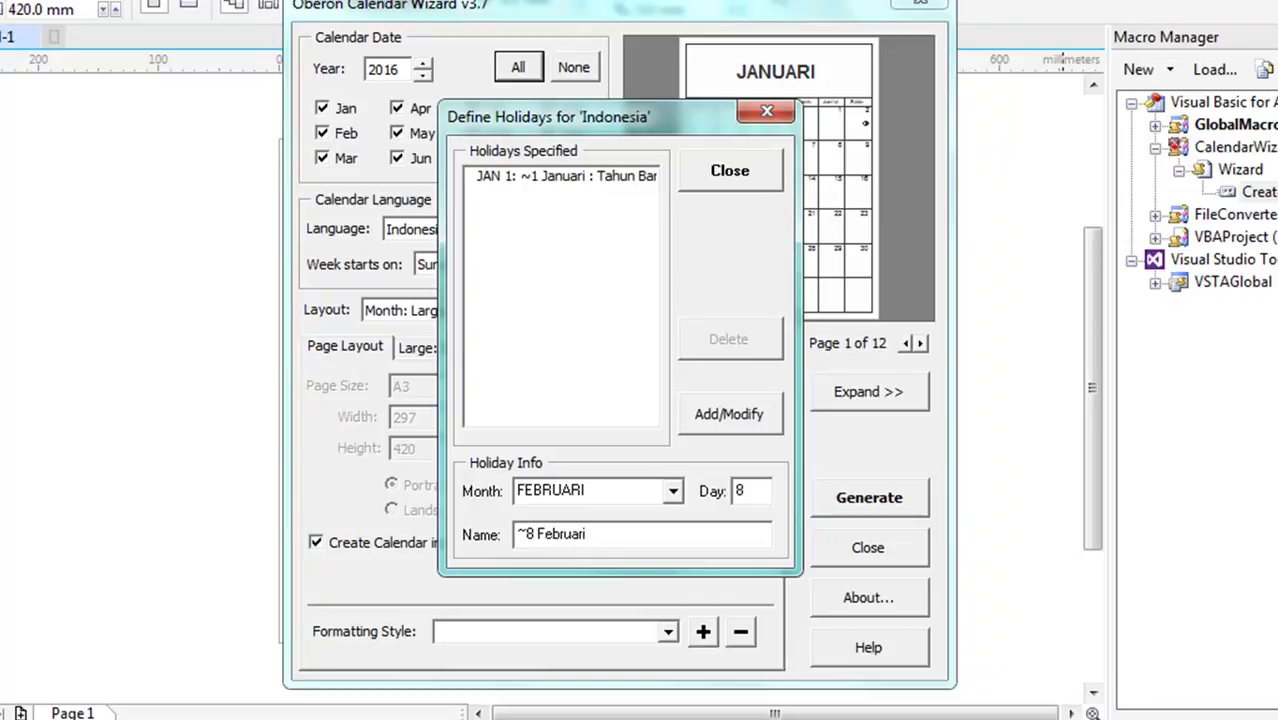
type(": Tahun Baru Imlek 2567")
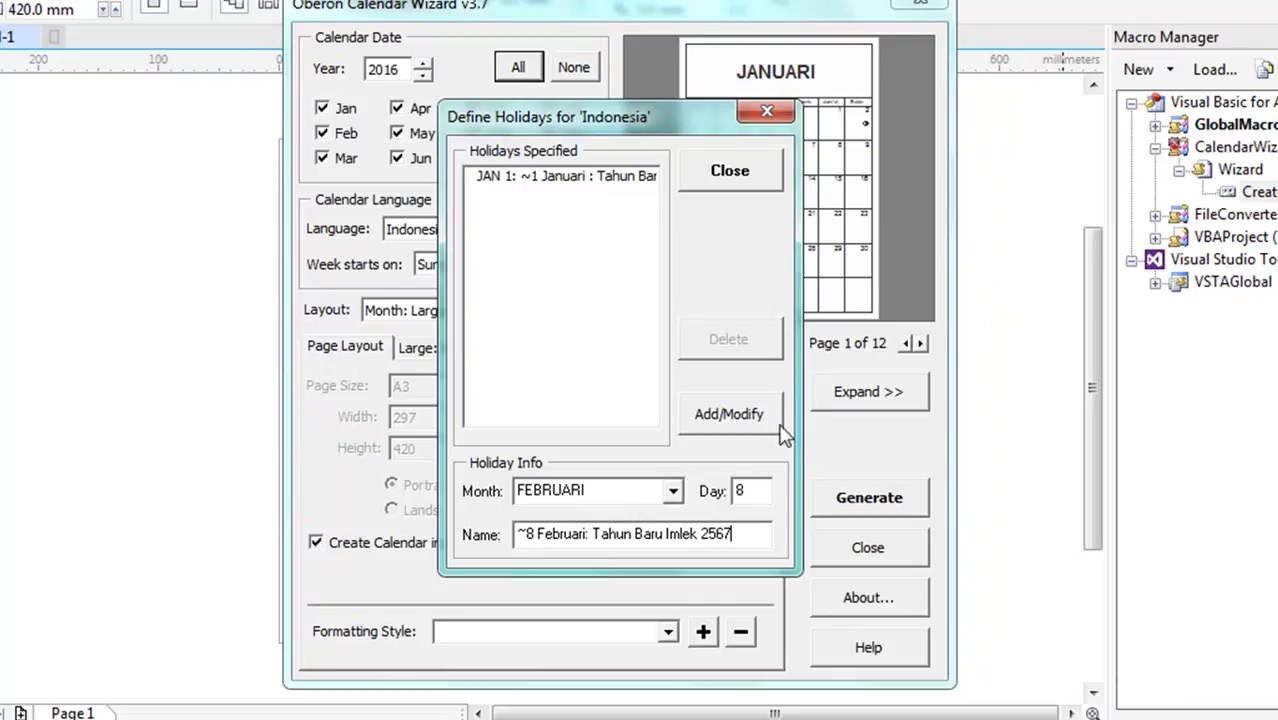
left_click(748, 422)
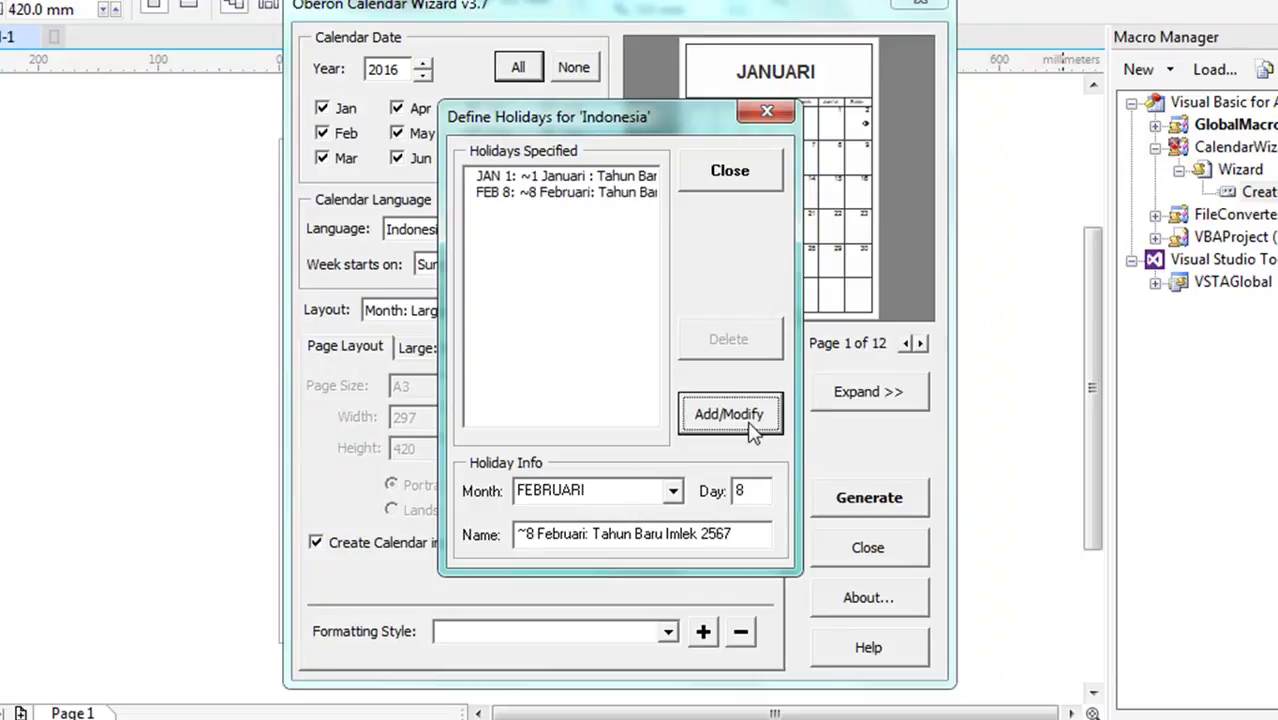
Add a holiday on MARET 9 named "~9 Maret : Nyepi (tahun Baru Saka 1938)".
left_click(674, 492)
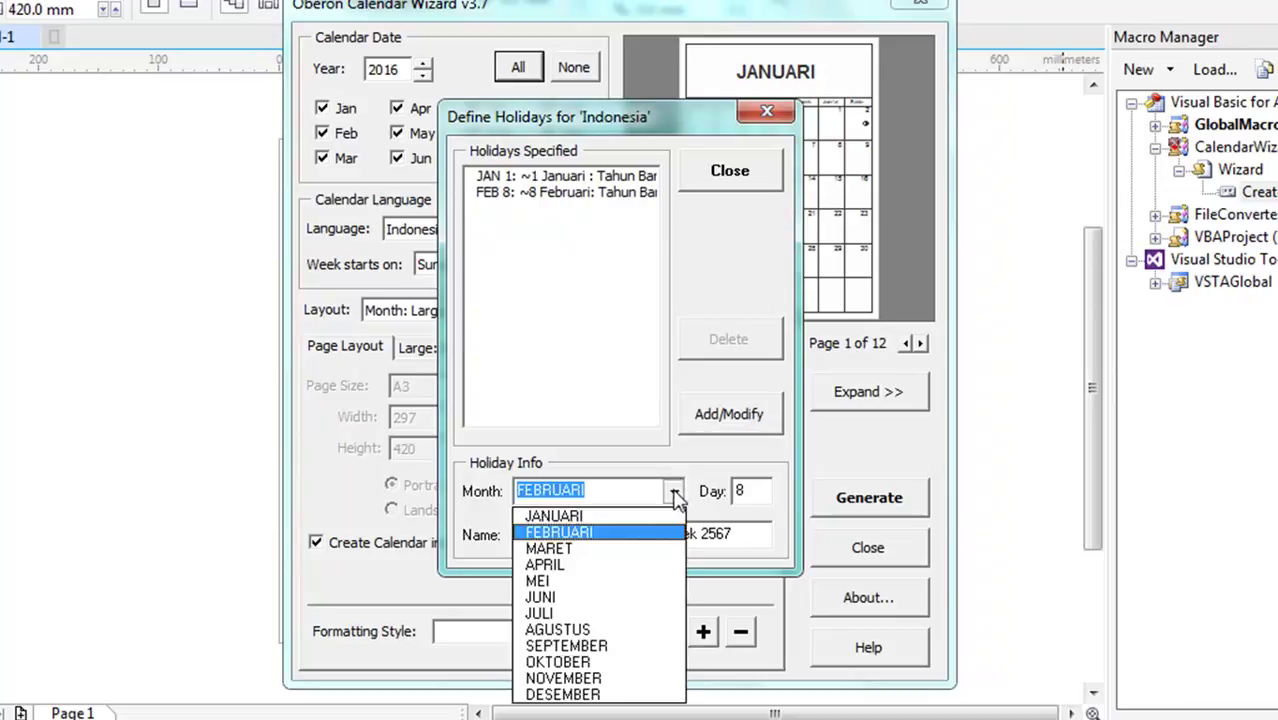
left_click(668, 549)
double_click(732, 495)
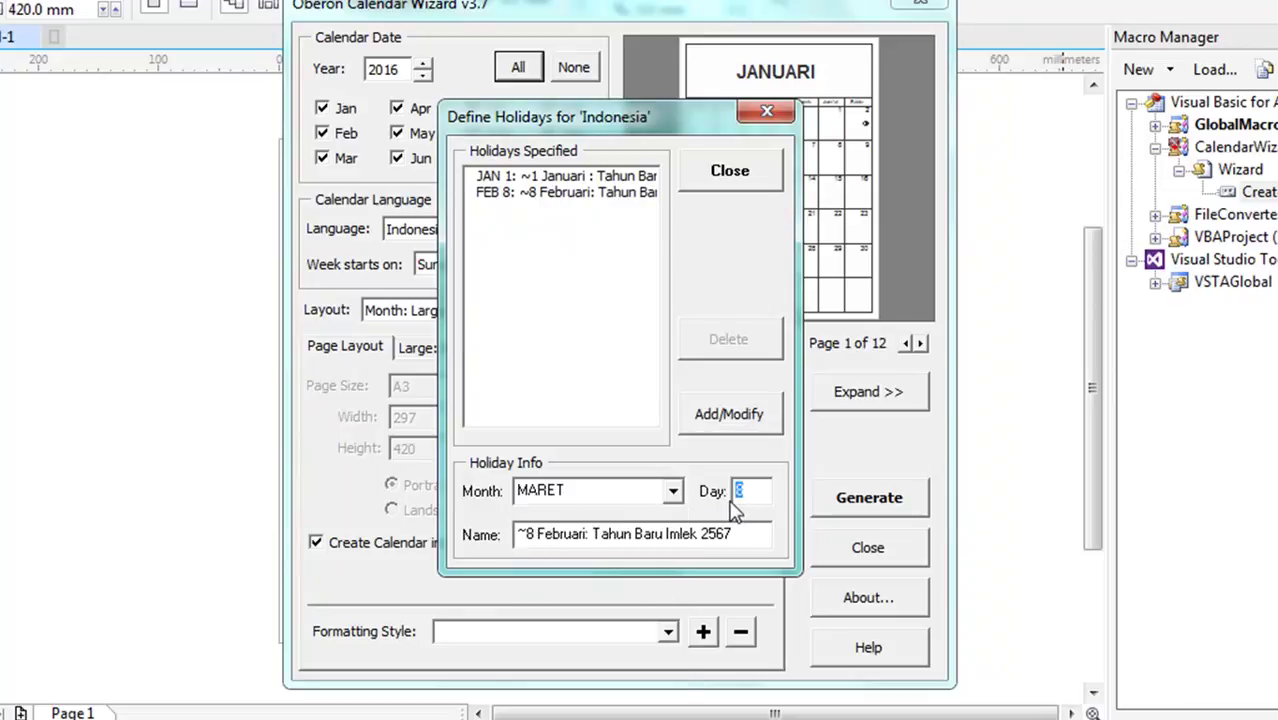
key("BackSpace")
type("9")
left_click_drag(765, 533, 480, 518)
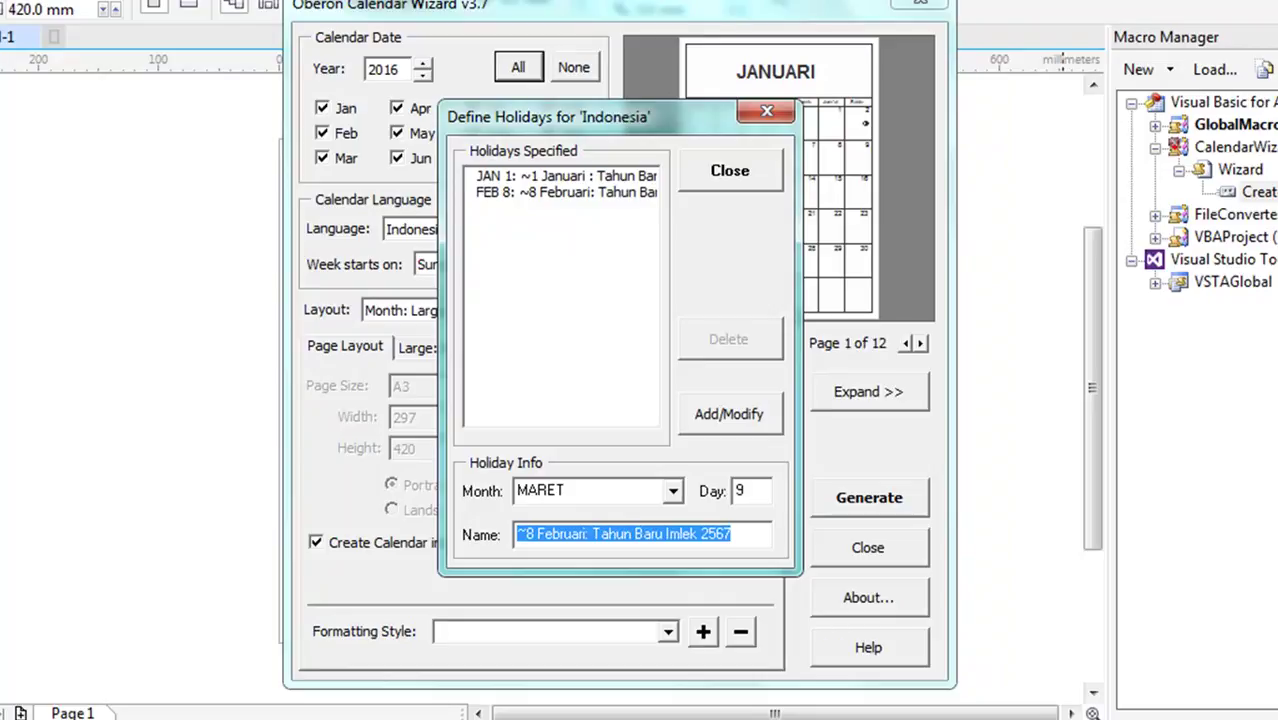
key("Delete")
type("~")
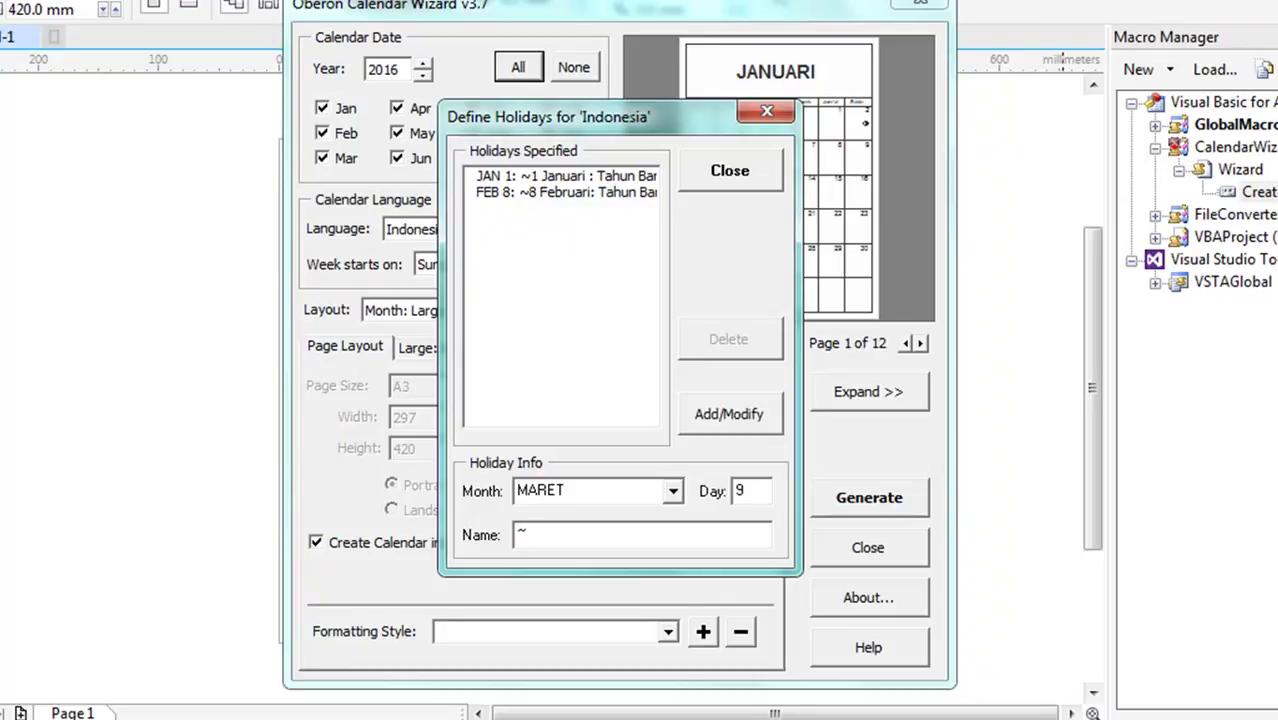
type("9 Maret : Nyep")
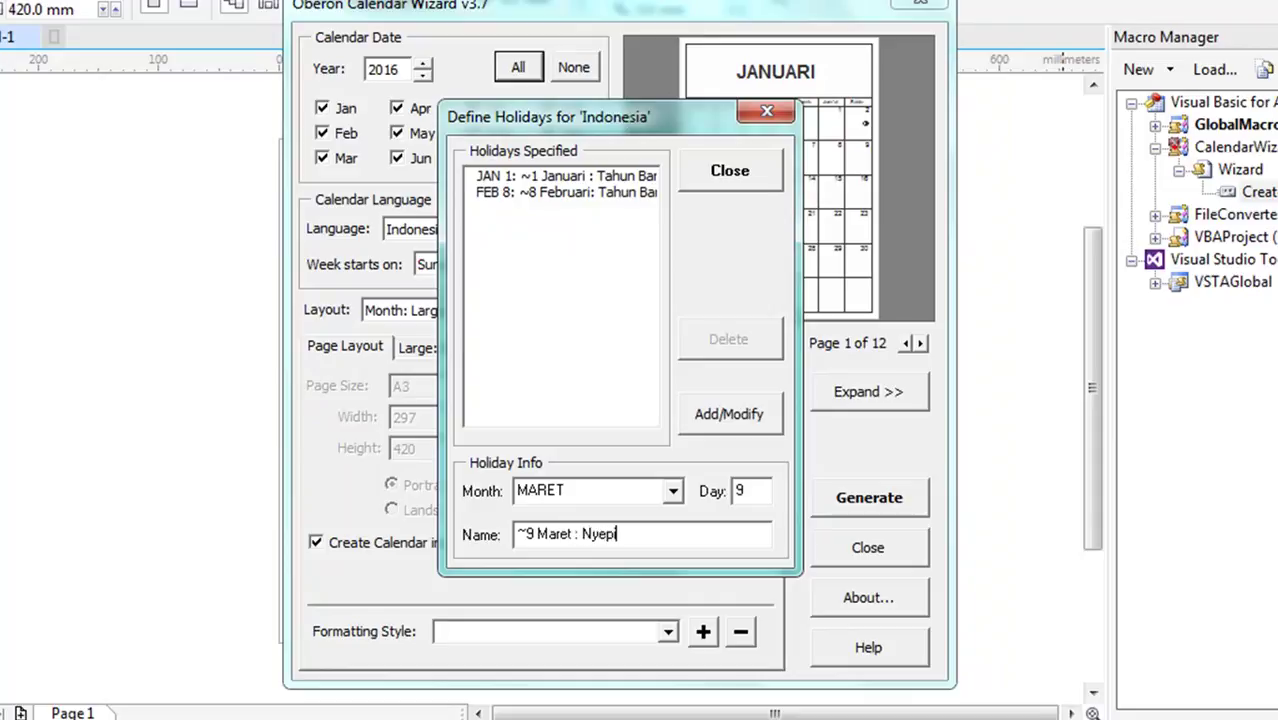
type("i (tahun Baru Saka")
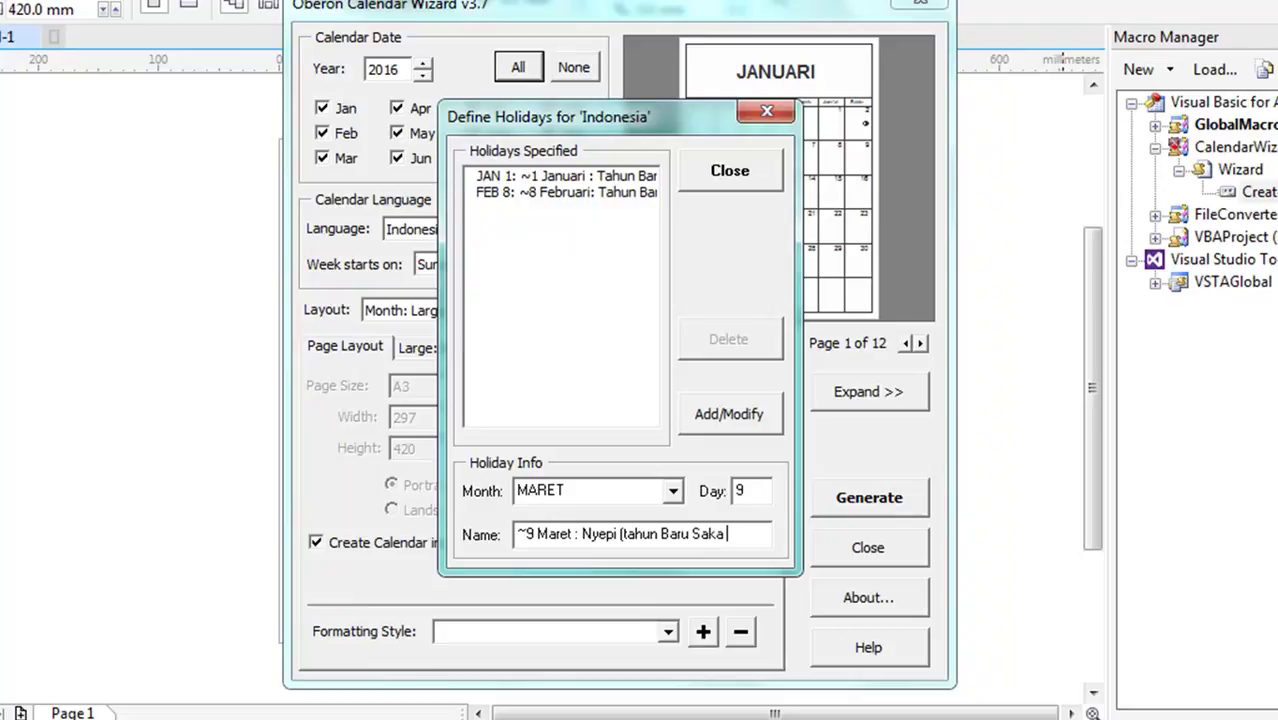
type(" 1938)")
left_click(715, 417)
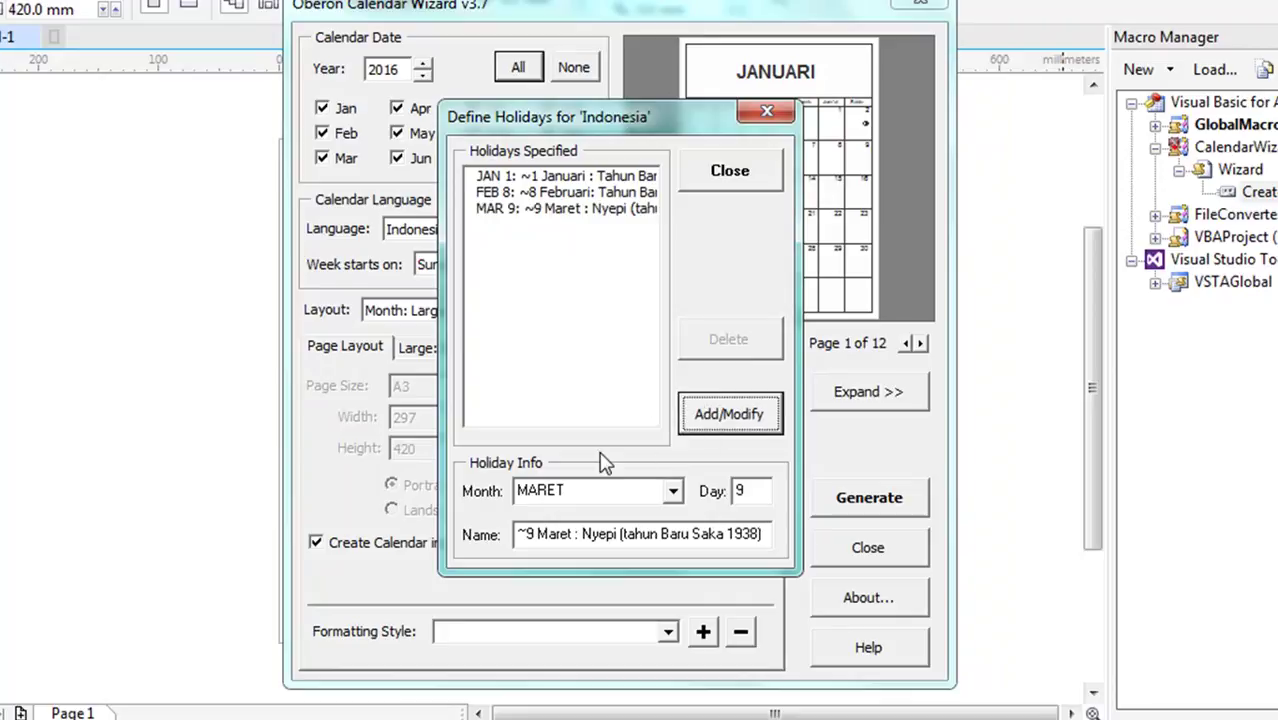
Add a holiday on MARET 25 named "~25 Maret: Wafat Yesus Kristus".
double_click(757, 498)
key("BackSpace")
type("25")
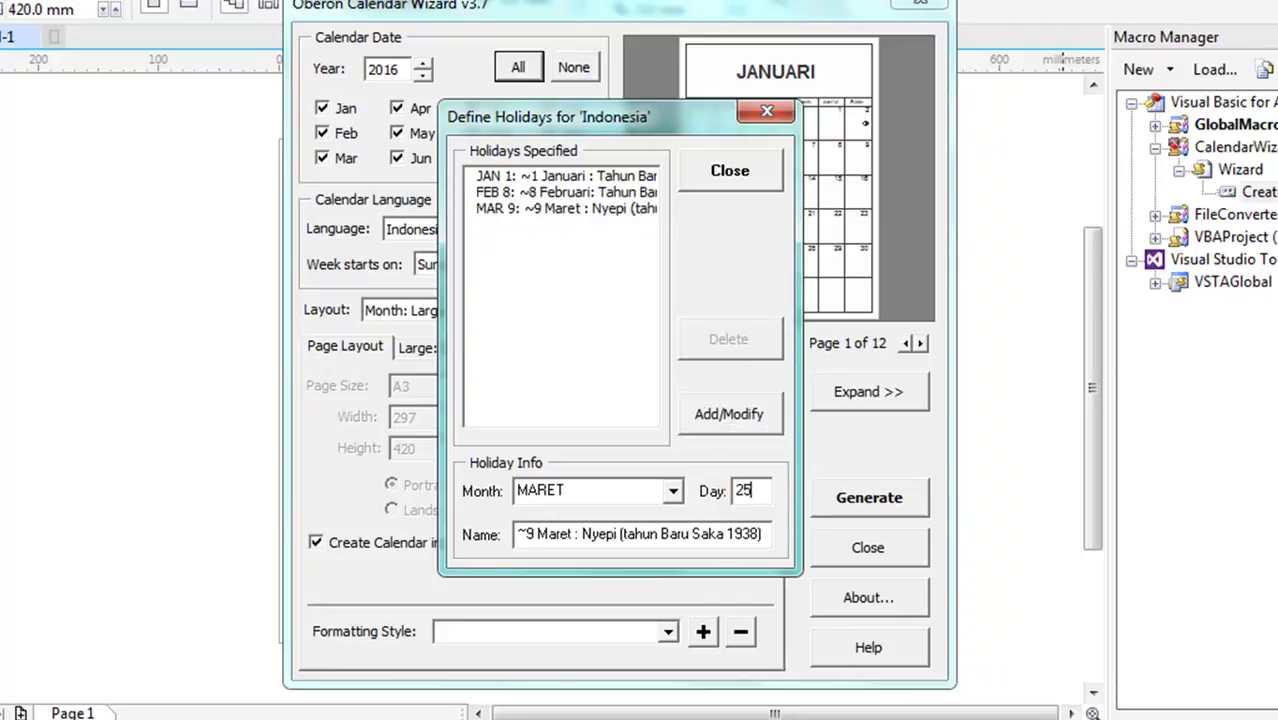
left_click_drag(762, 533, 485, 545)
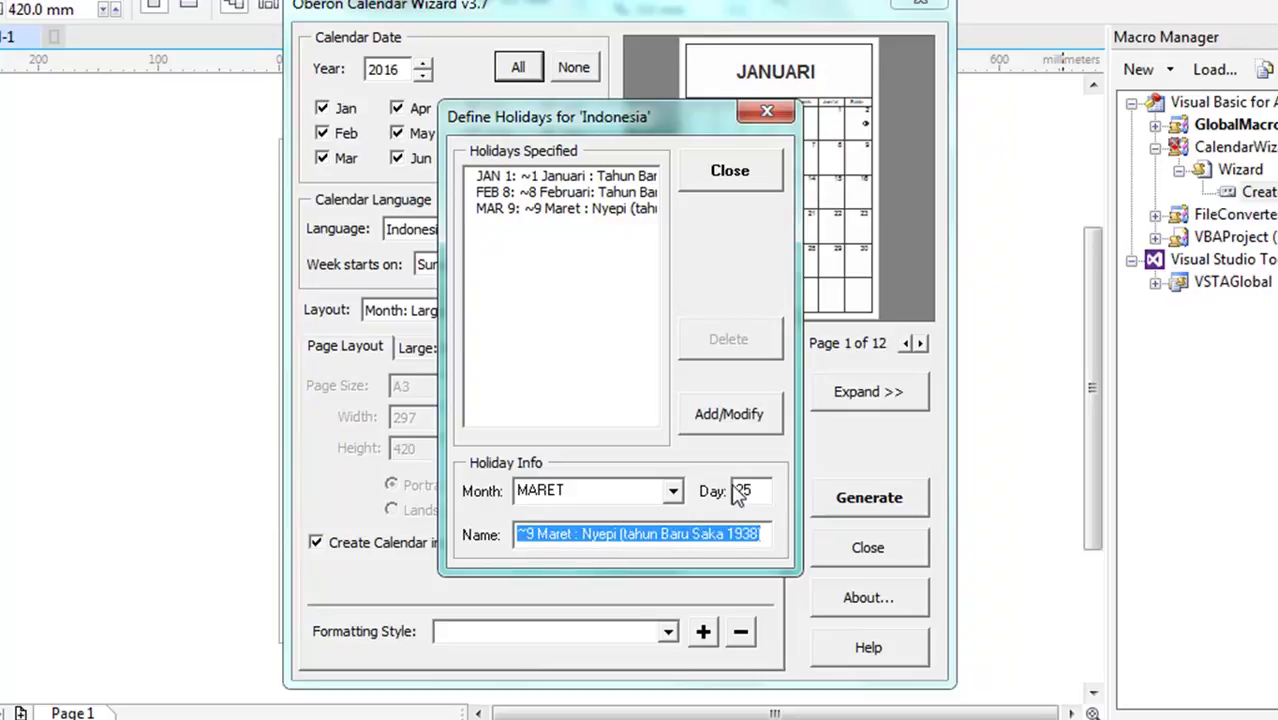
type("~25 Maret:")
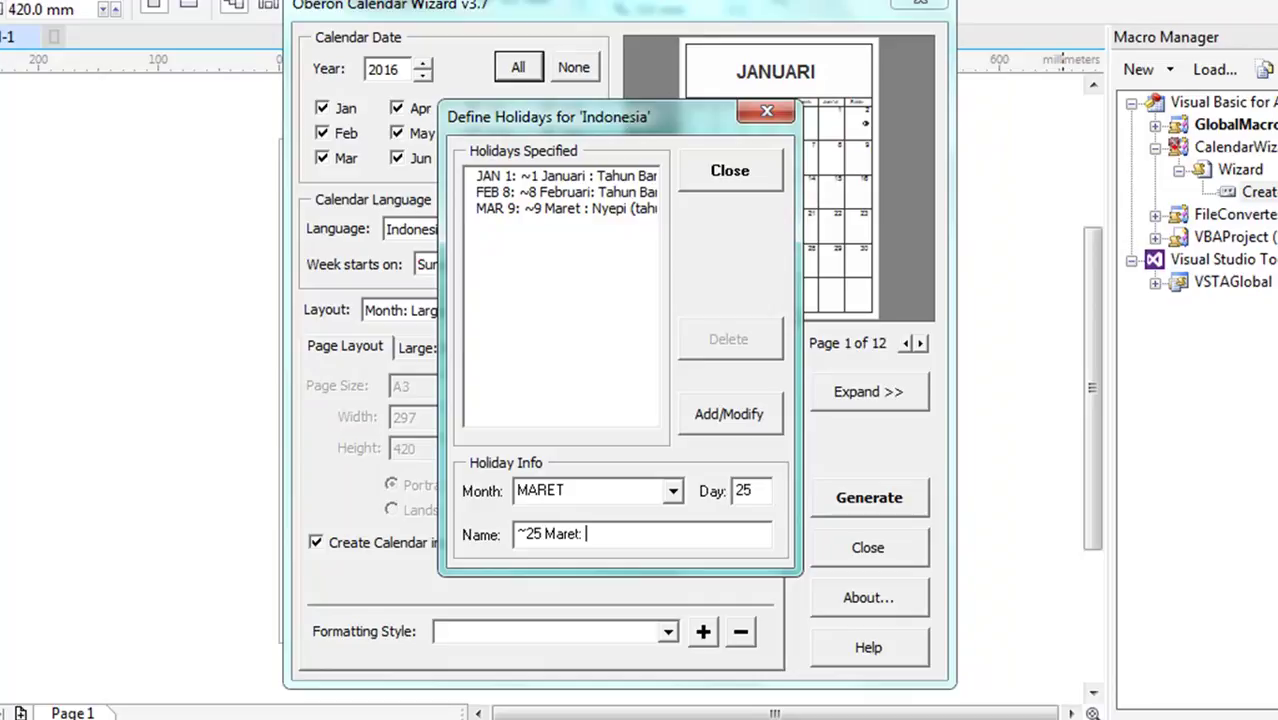
type("Wafatnya Yesus Kristus")
left_click_drag(622, 534, 648, 537)
key("Delete")
left_click(752, 420)
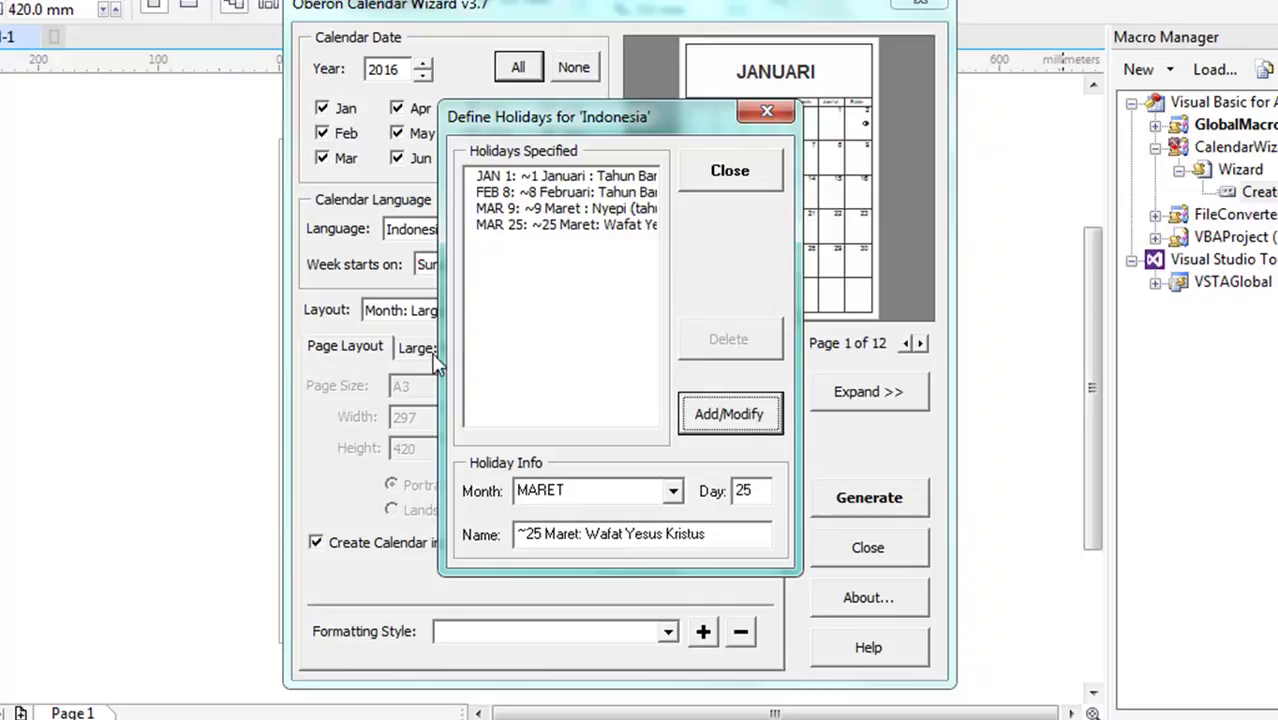
Add a holiday on MEI 1 named "~1 Mei : Hari Buruh Nasional".
left_click(673, 493)
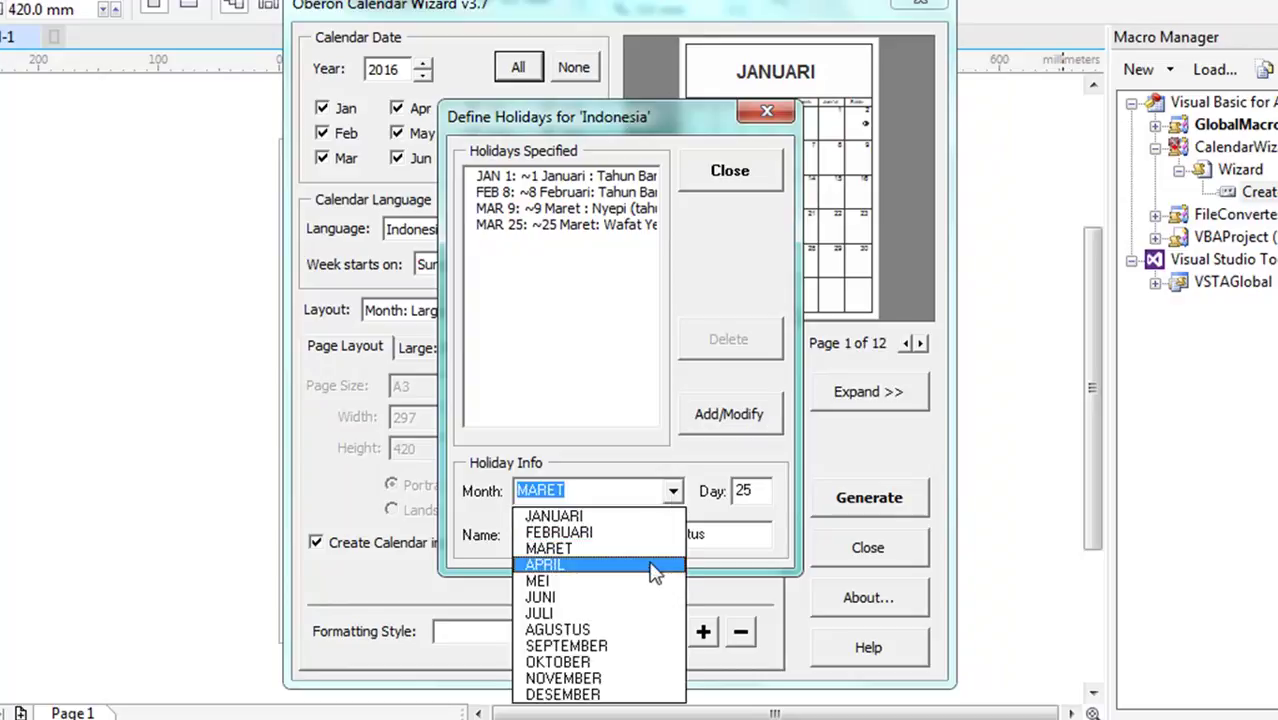
left_click(655, 583)
left_click_drag(766, 490, 507, 536)
type("1")
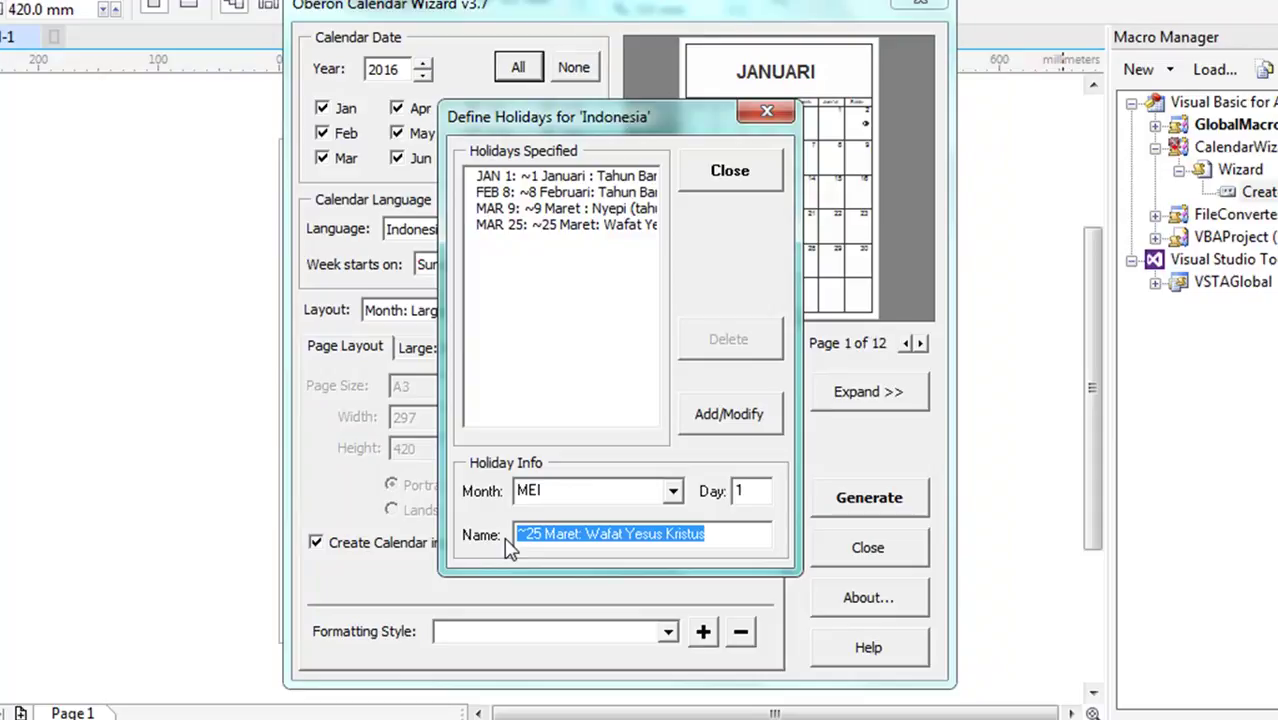
type("~1 Mei")
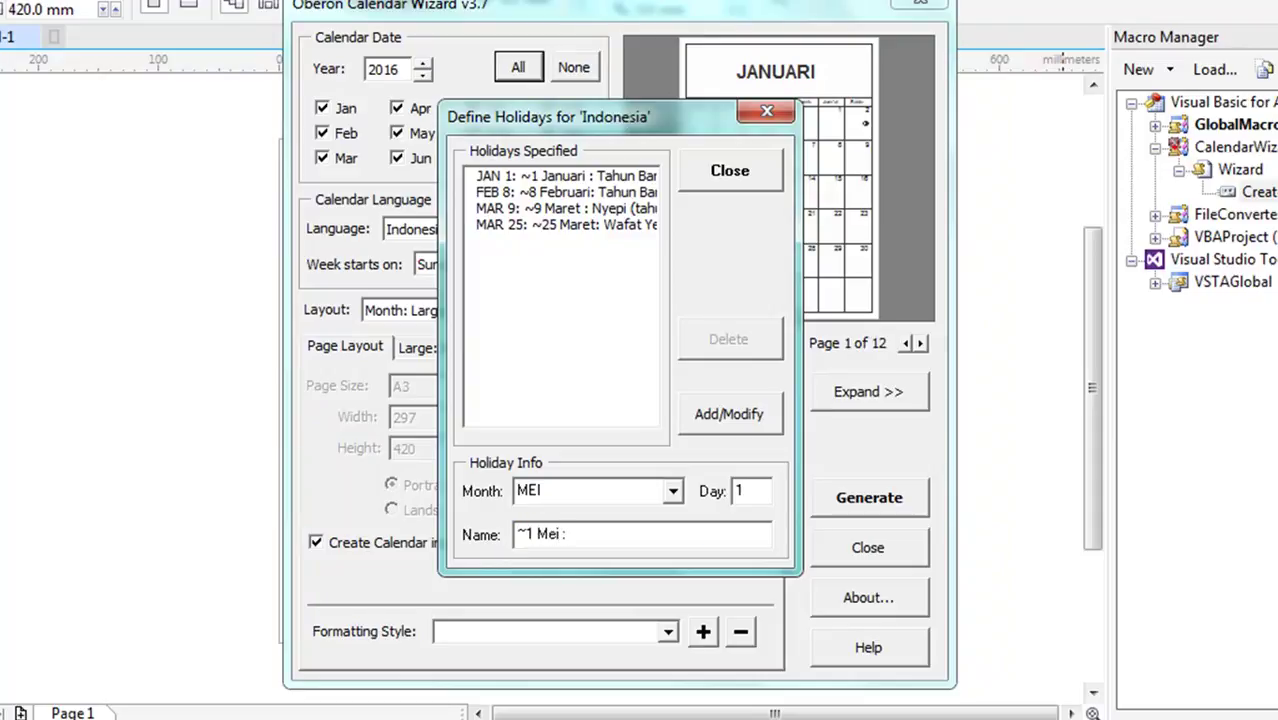
type(" : Hari Buruh Nasional")
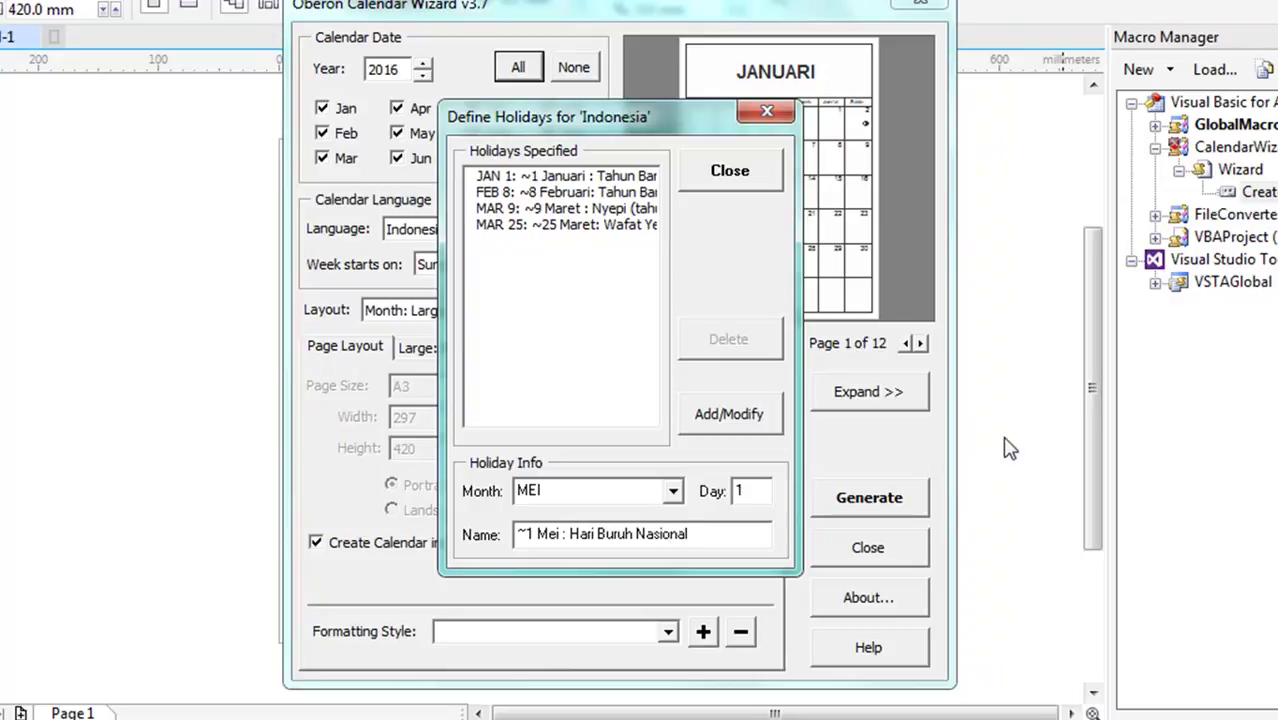
left_click(714, 421)
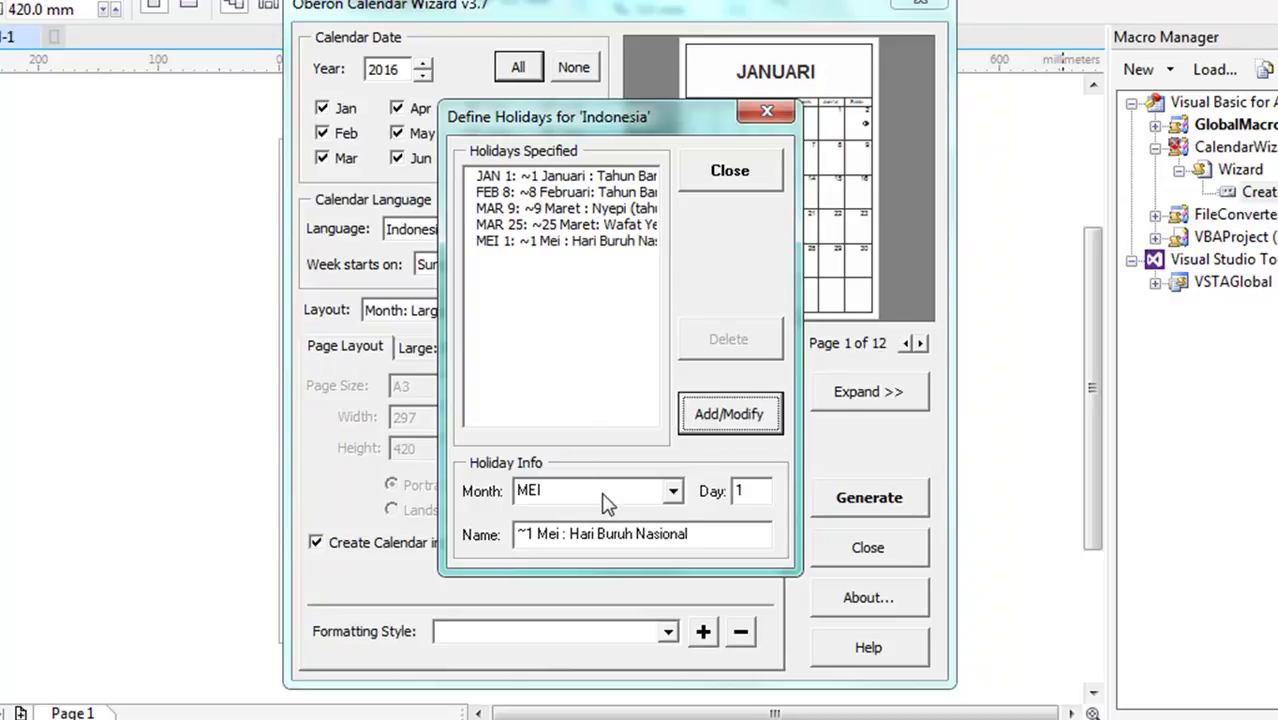
Add a holiday on MEI 5 named "~5 Mei Kenaikan Yesus Kristus".
double_click(762, 490)
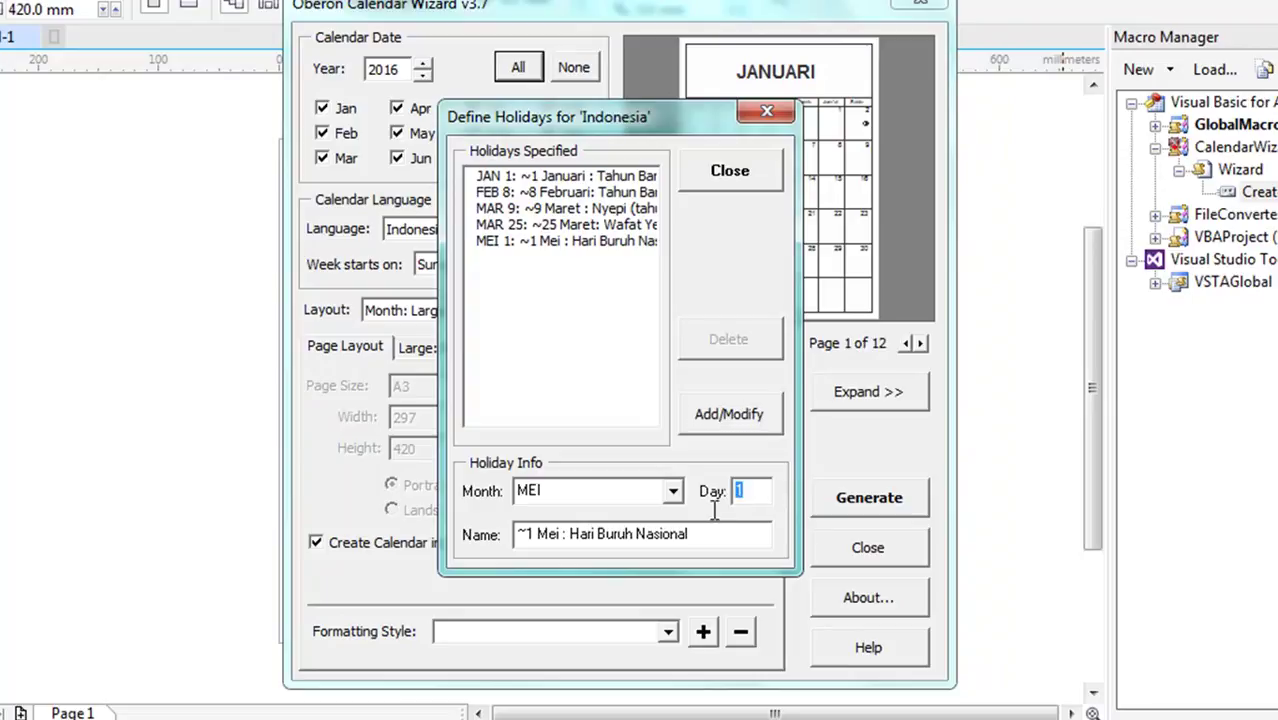
type("5")
key("Tab")
type("~")
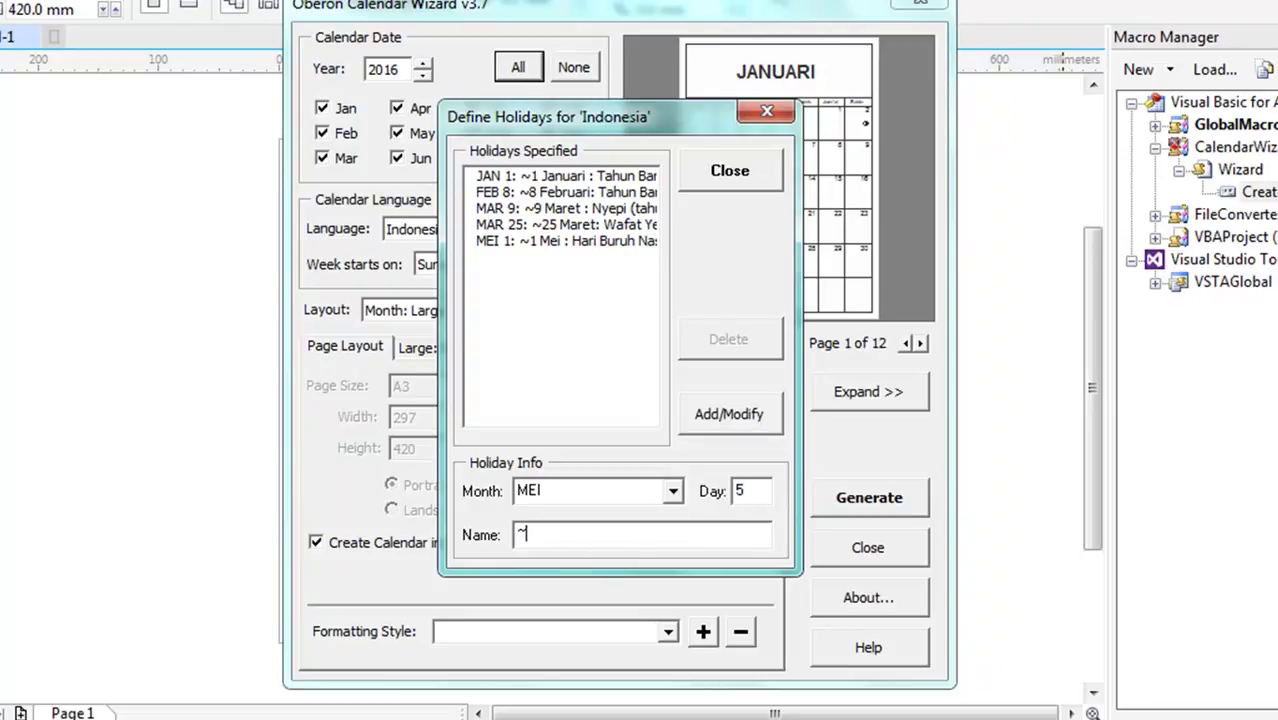
type("5 Mei Kenaikan Yesus Kris")
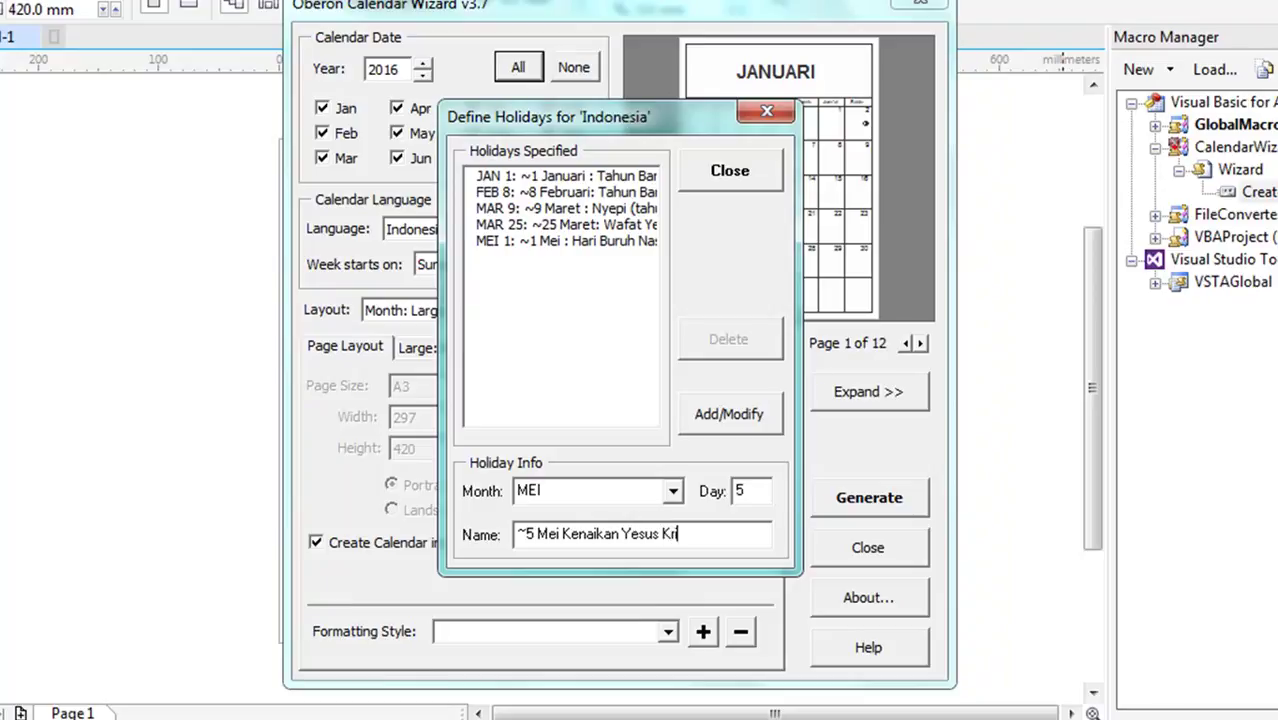
type("tus")
left_click(740, 428)
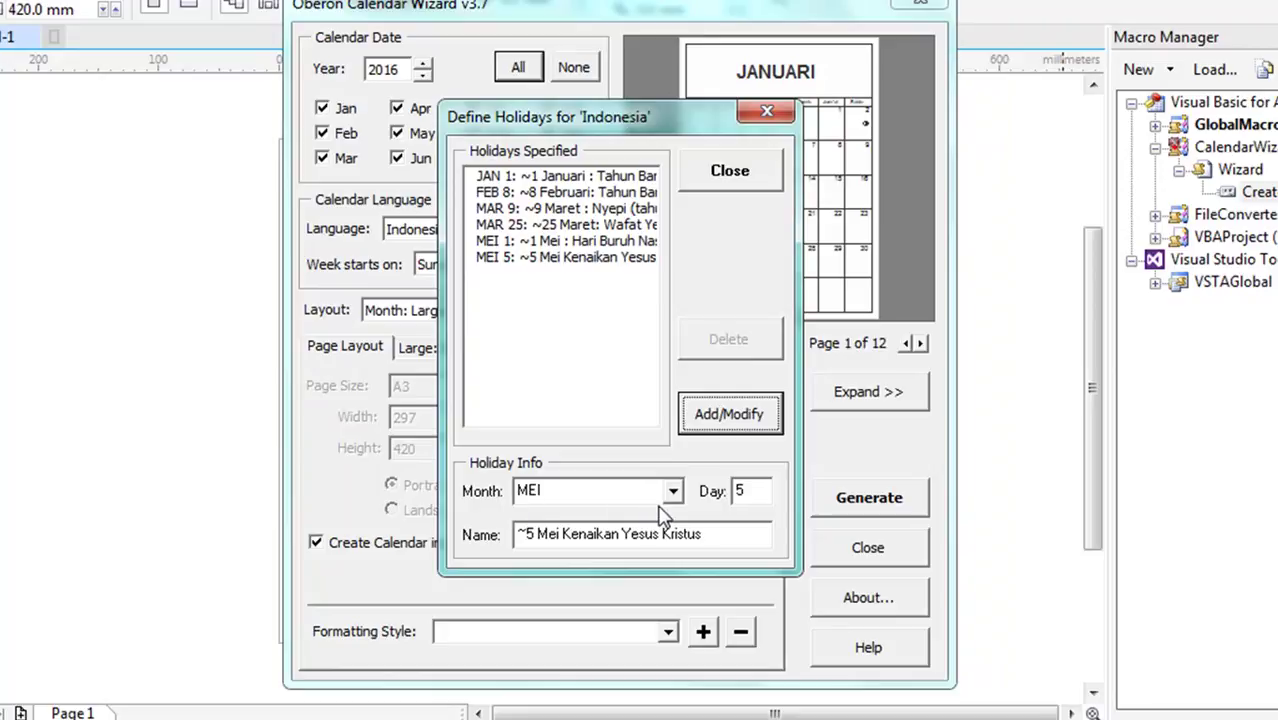
Add a holiday on MEI 6 named "~6 Mei : Isra M-Raj Nabi Muhammad SAW ( 27 Rajab 1437 H)".
double_click(751, 492)
type("6")
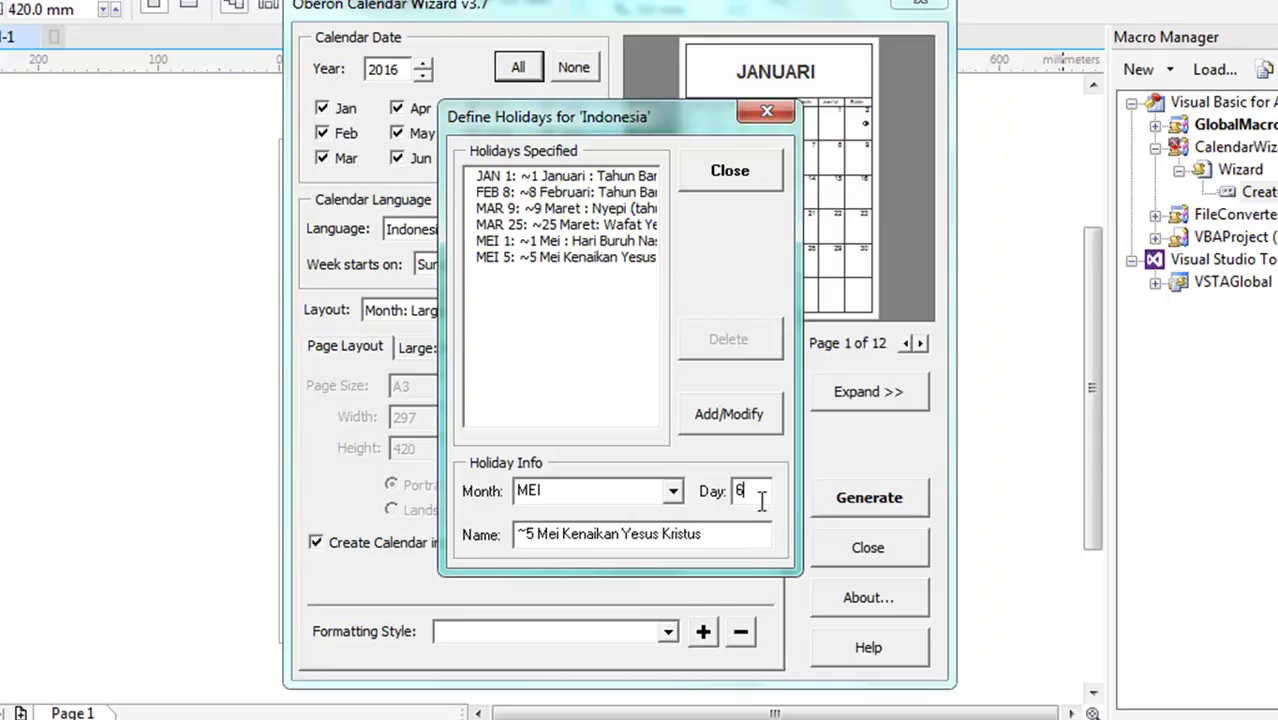
key("BackSpace")
type("6")
left_click_drag(714, 540, 314, 562)
type("~6 Mei ")
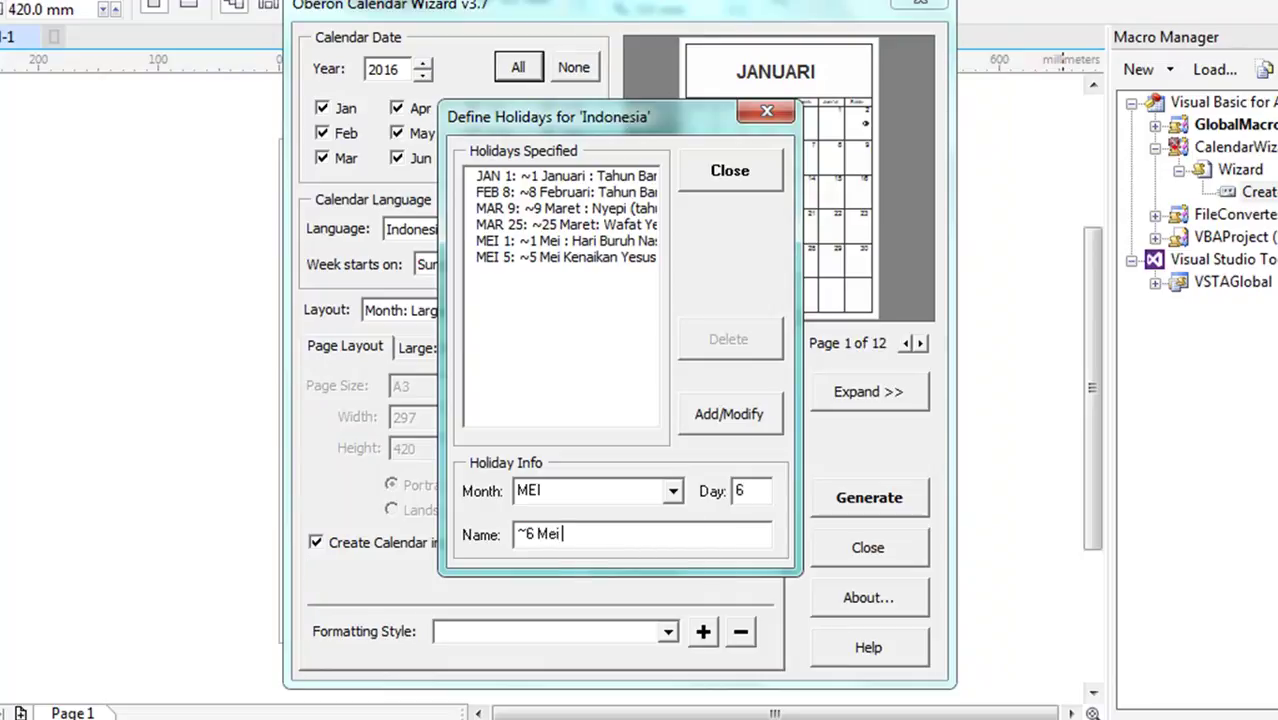
type(": Isra m")
key("BackSpace")
type("M-Raj Nab")
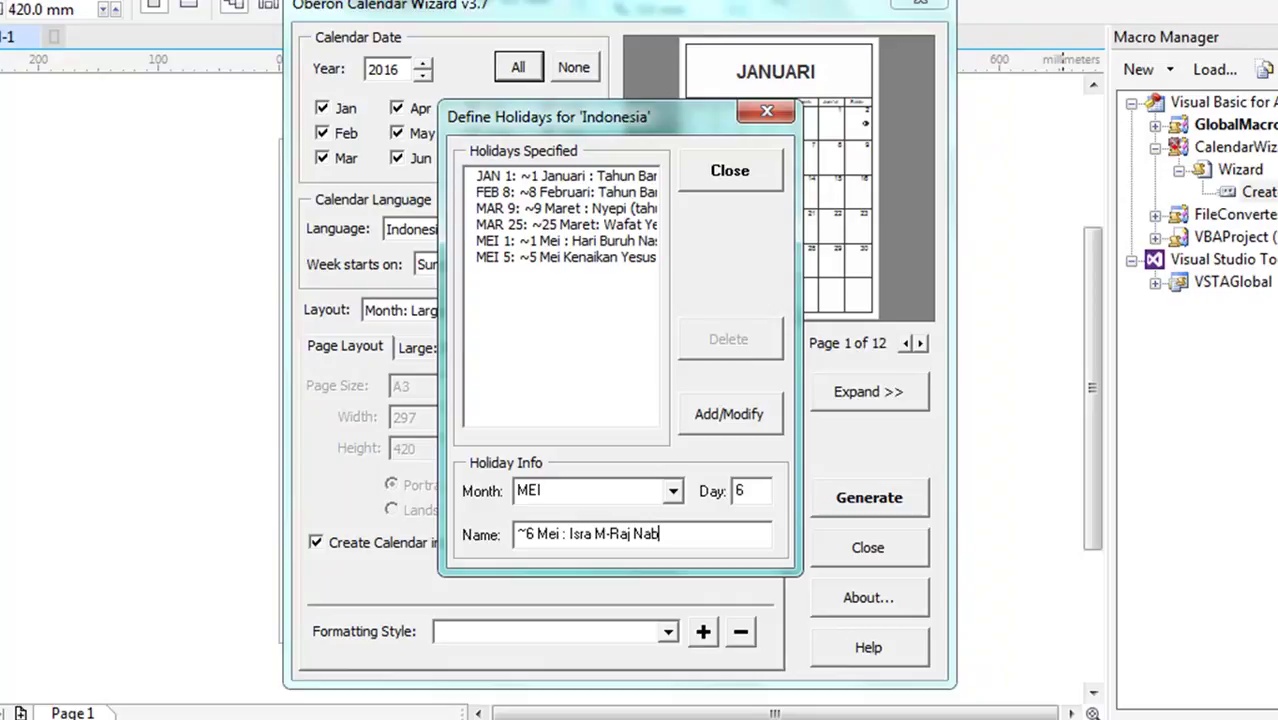
type("i Muhammad SAW")
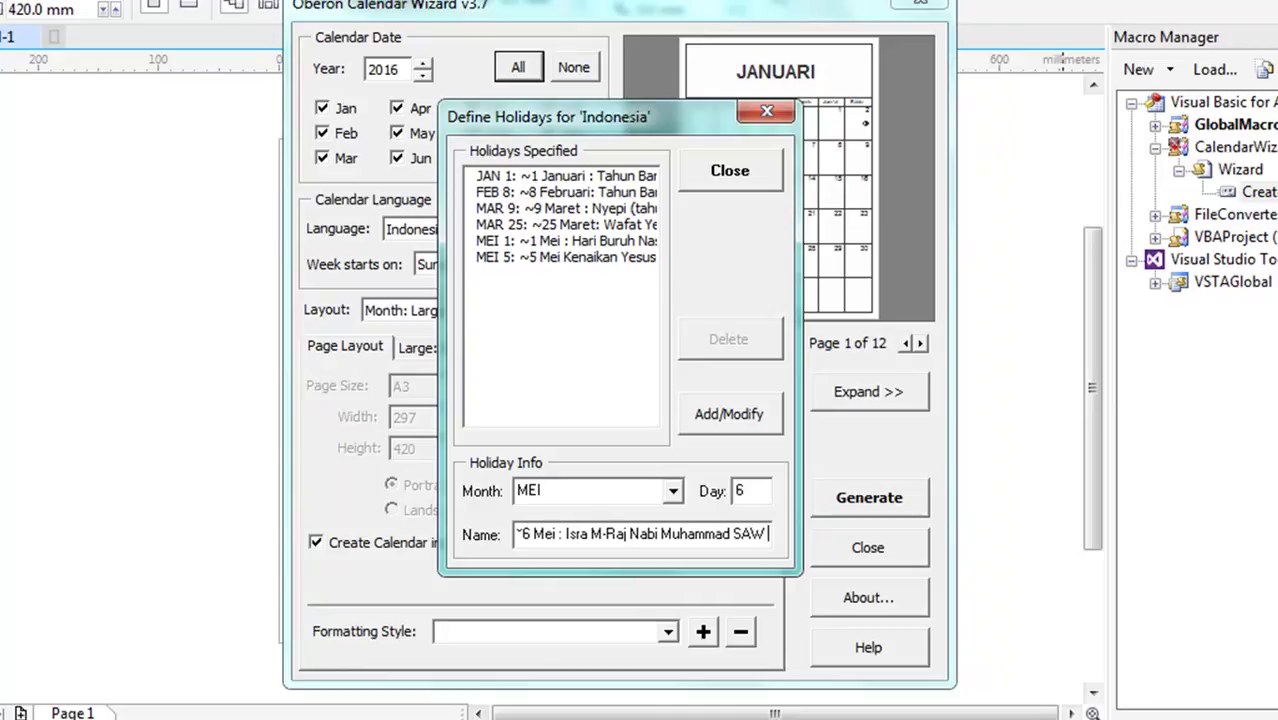
type(" (")
type("I")
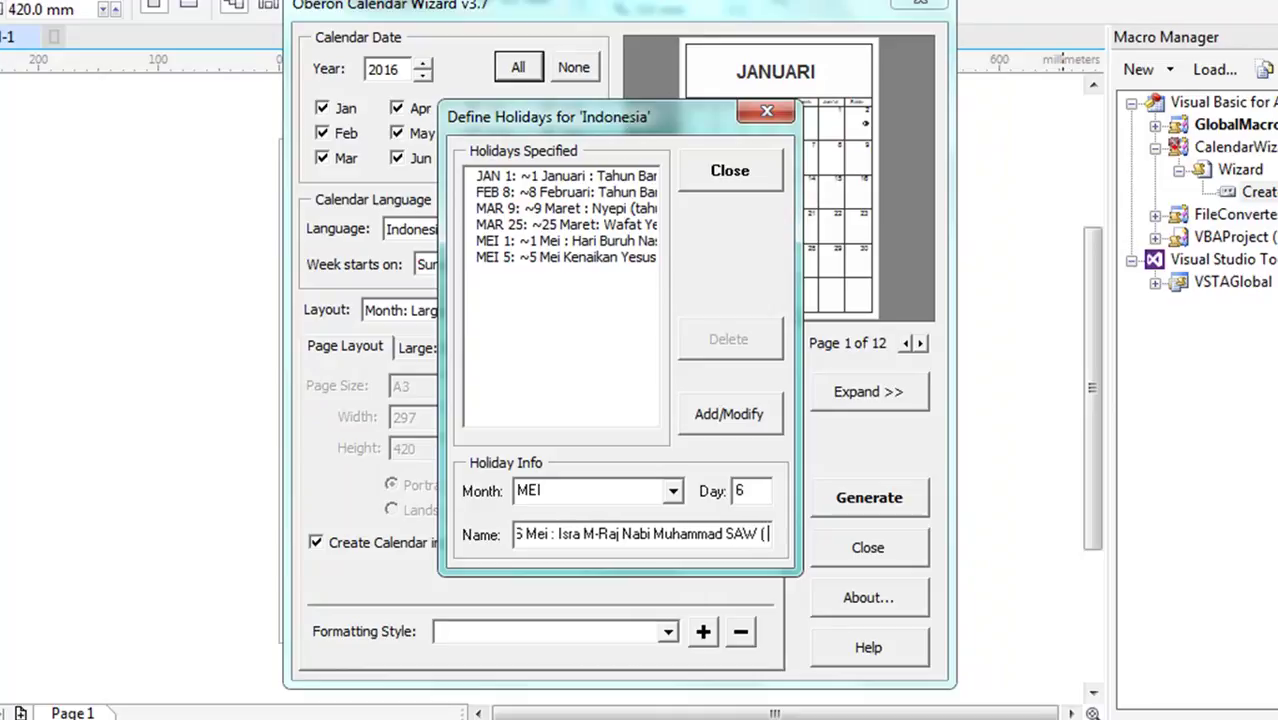
type("27 ")
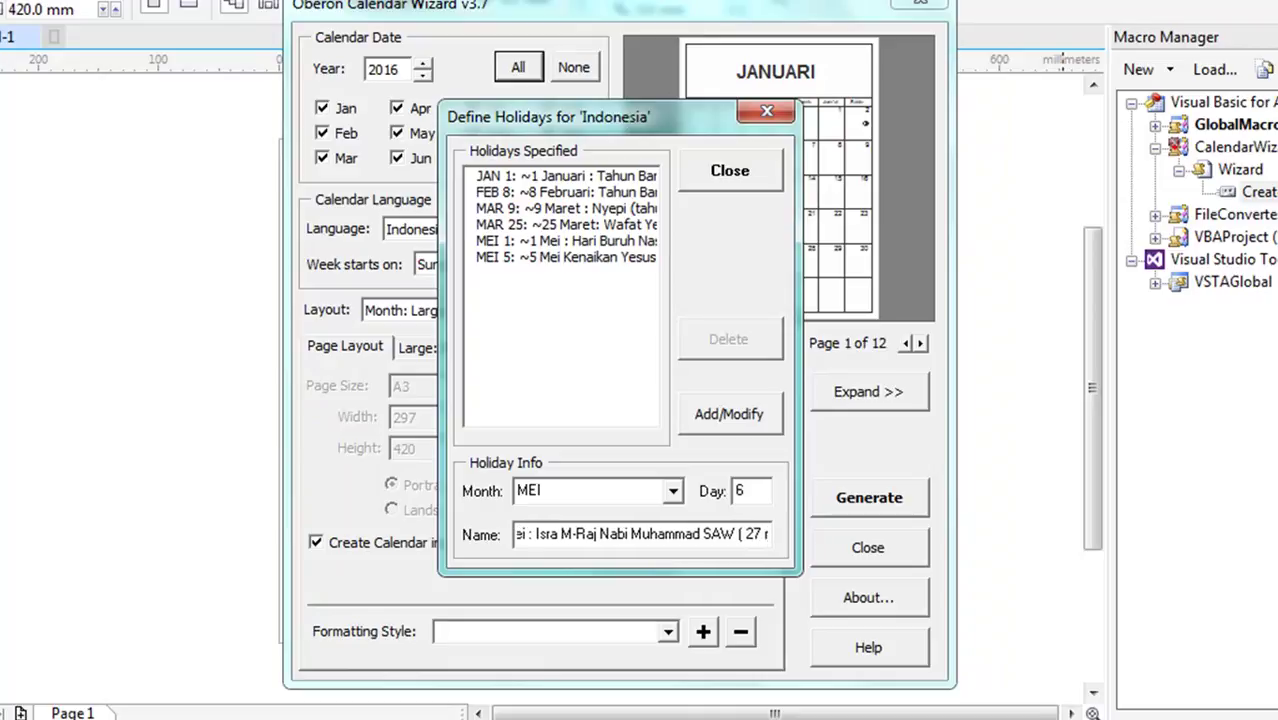
type(" Rajab")
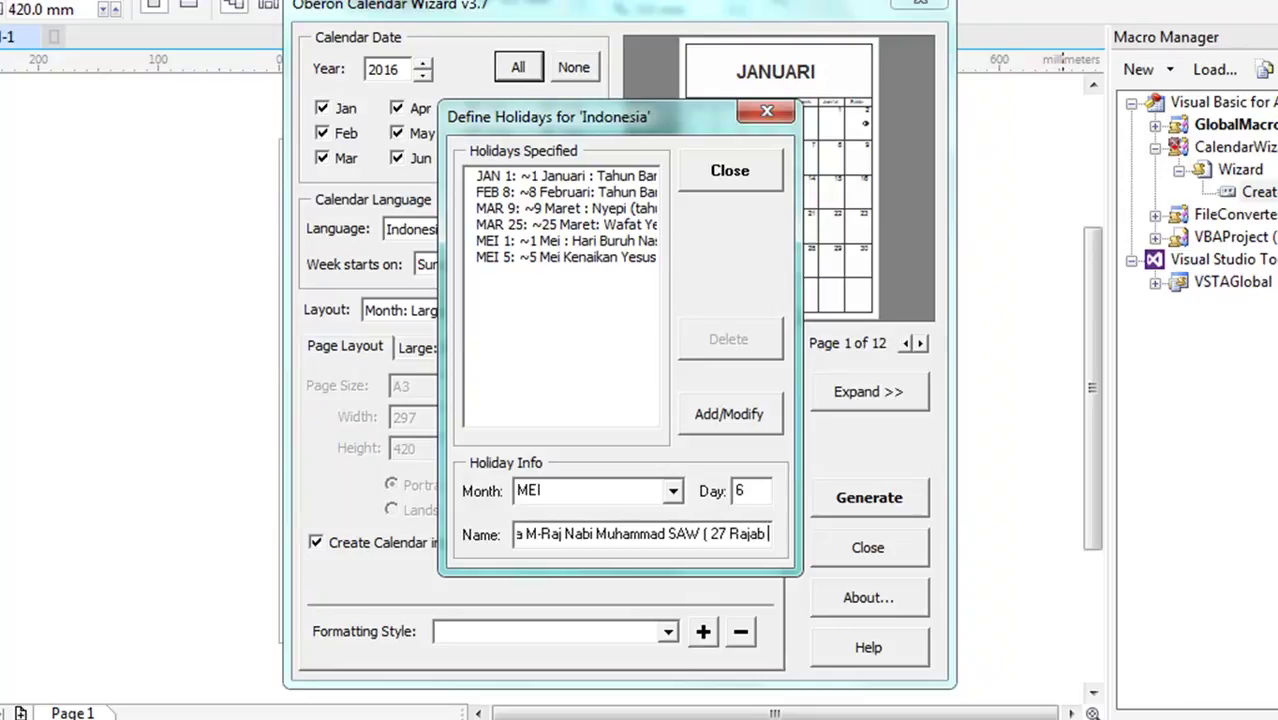
type(" 14")
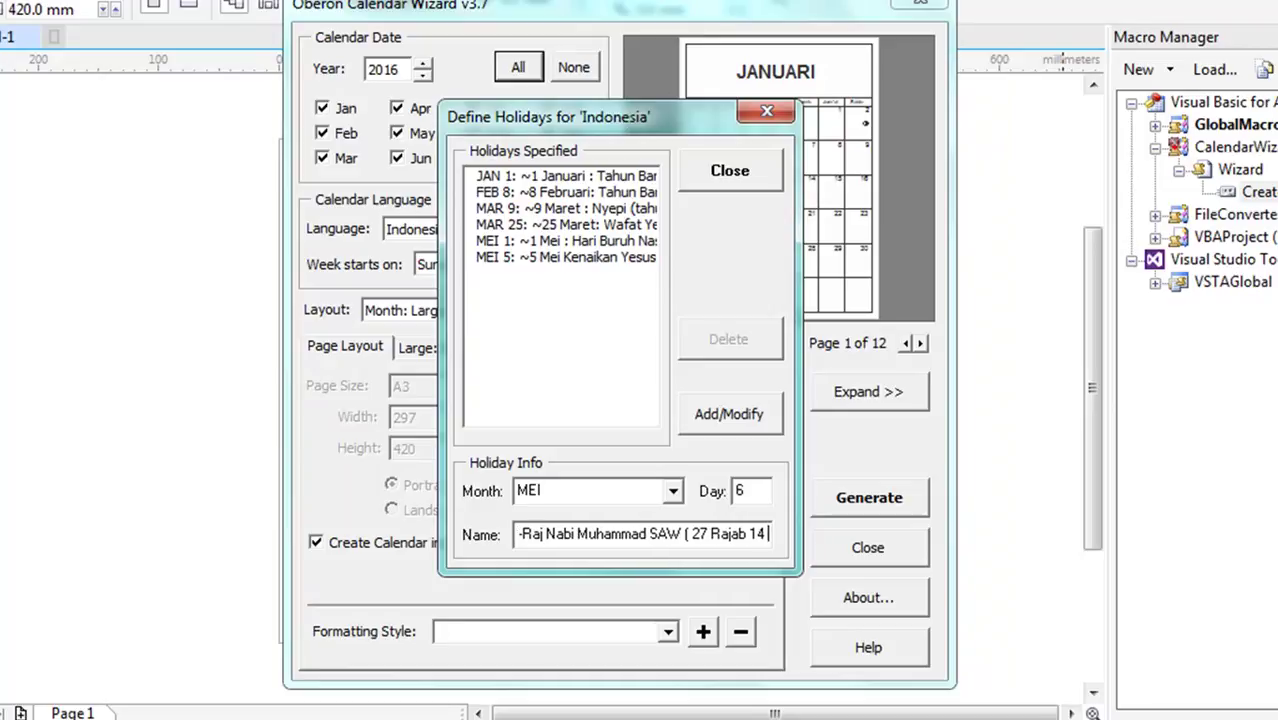
type(" 37")
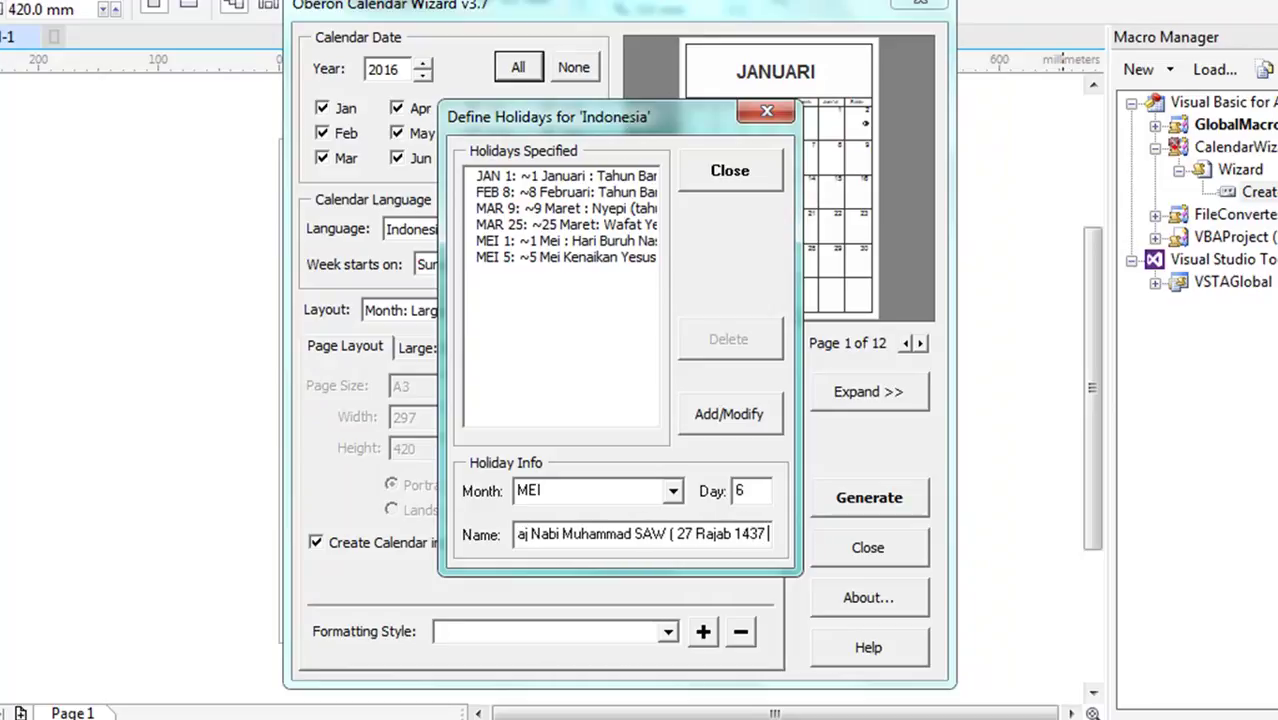
type(" H)")
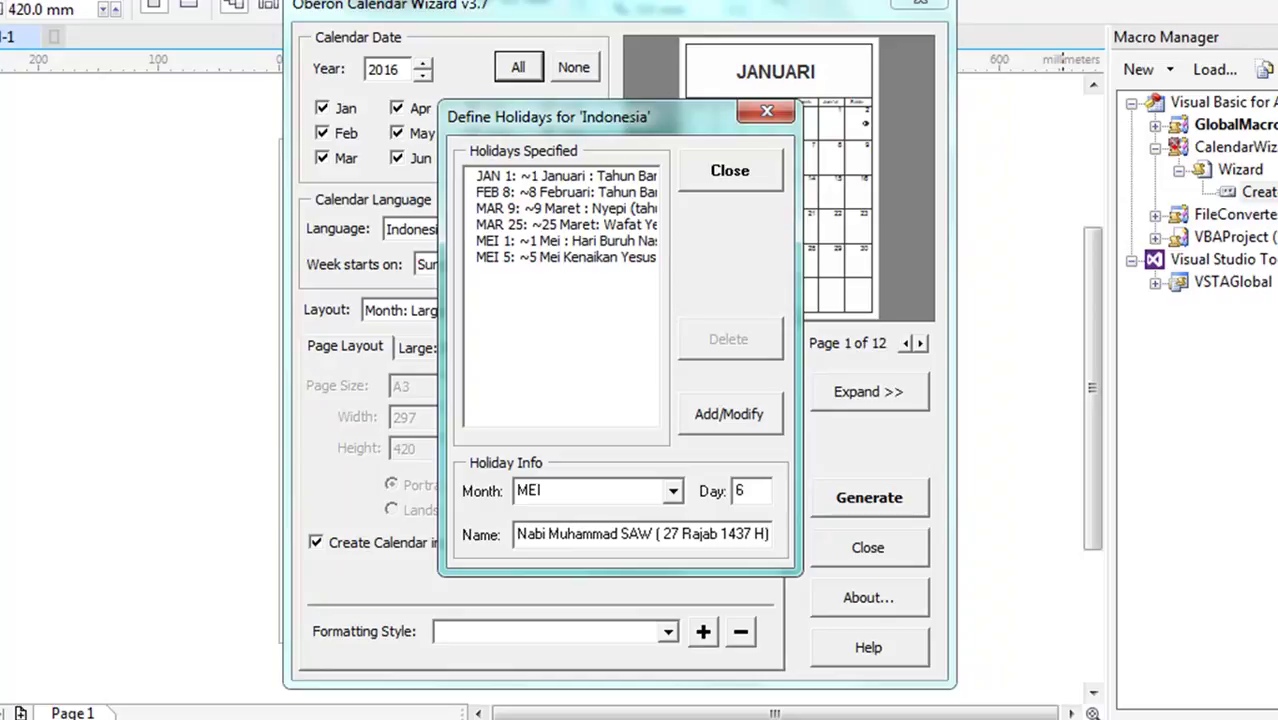
left_click(749, 424)
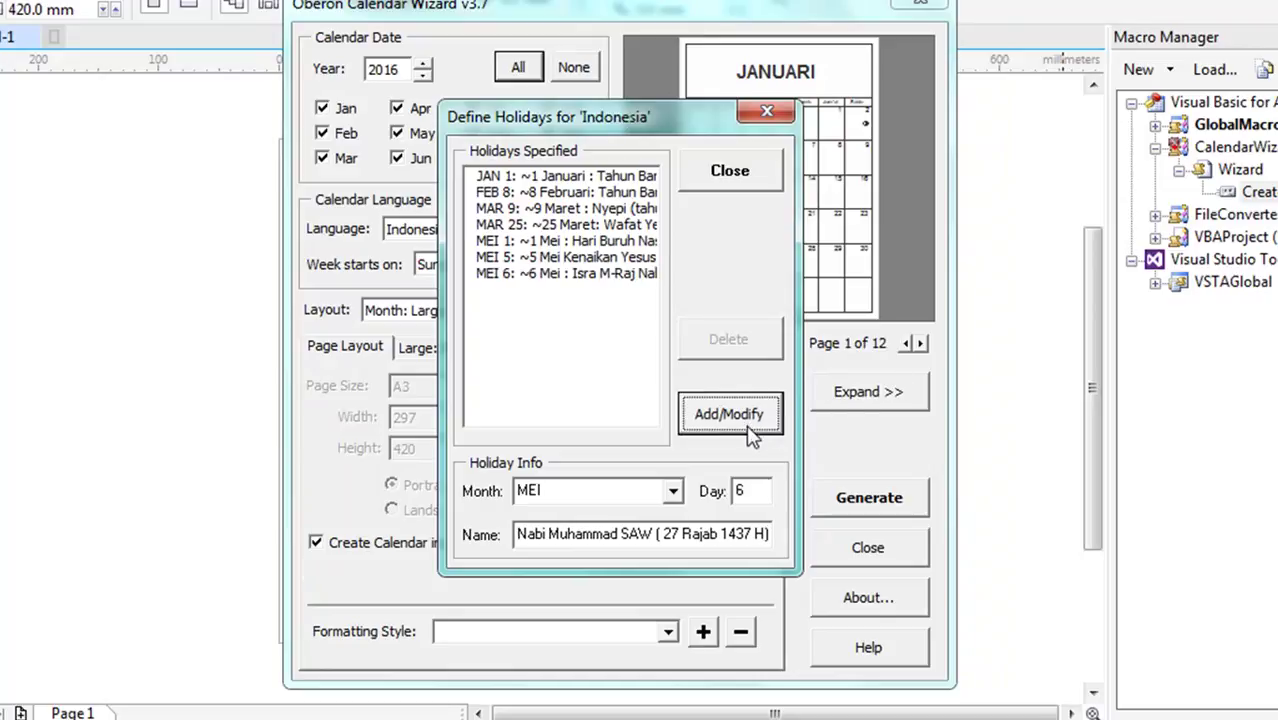
Add a holiday on MEI 22 named "~22 Mei : Waisak 2560".
left_click(674, 494)
left_click(676, 495)
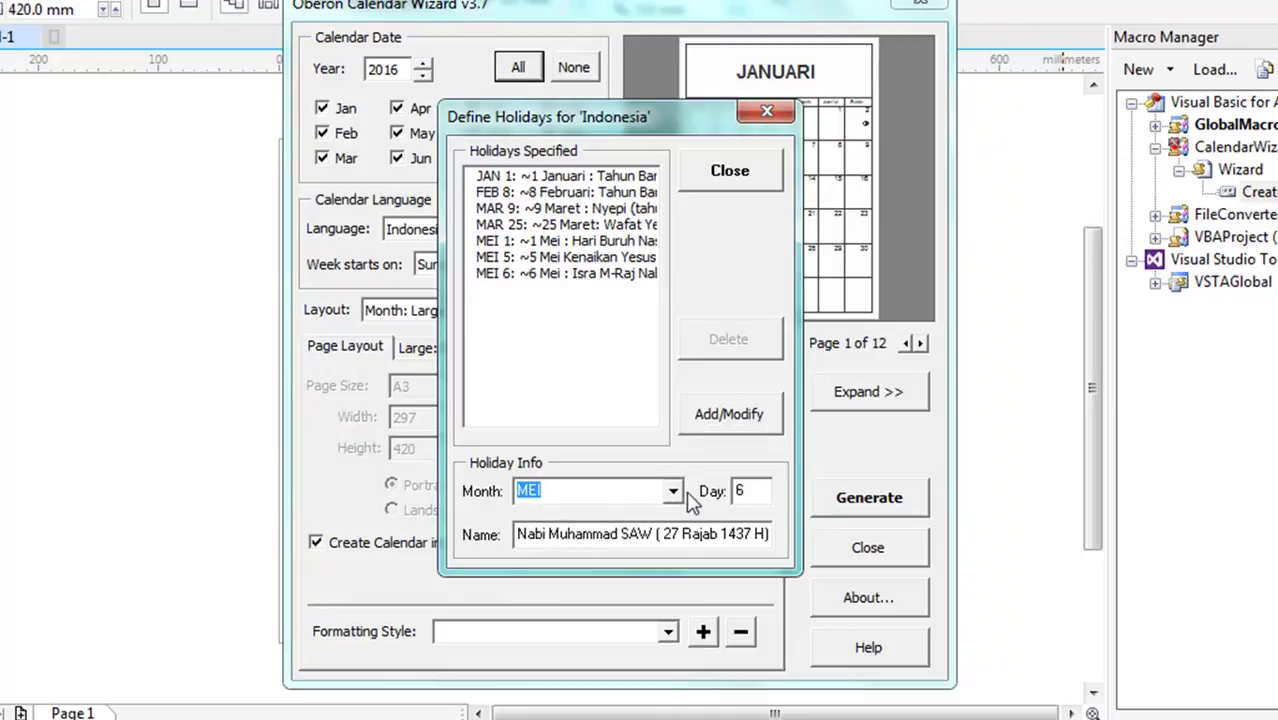
left_click(753, 489)
type("22")
left_click(662, 535)
triple_click(664, 538)
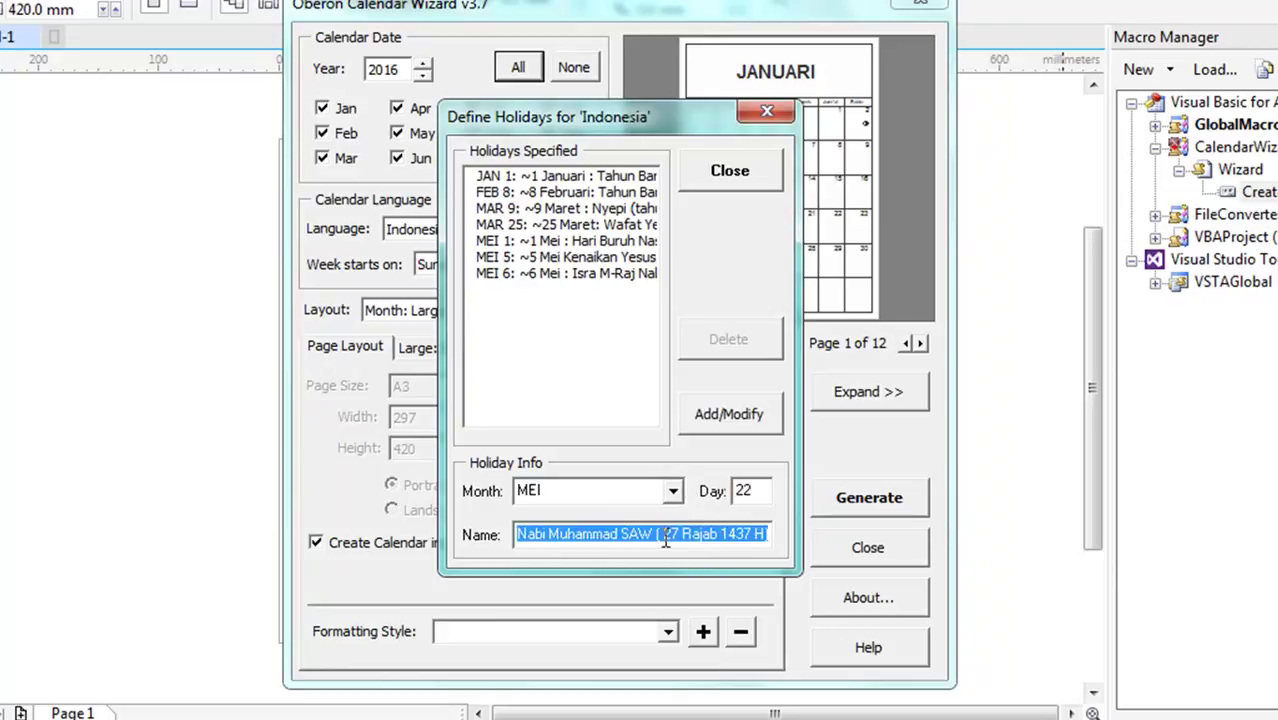
key("BackSpace")
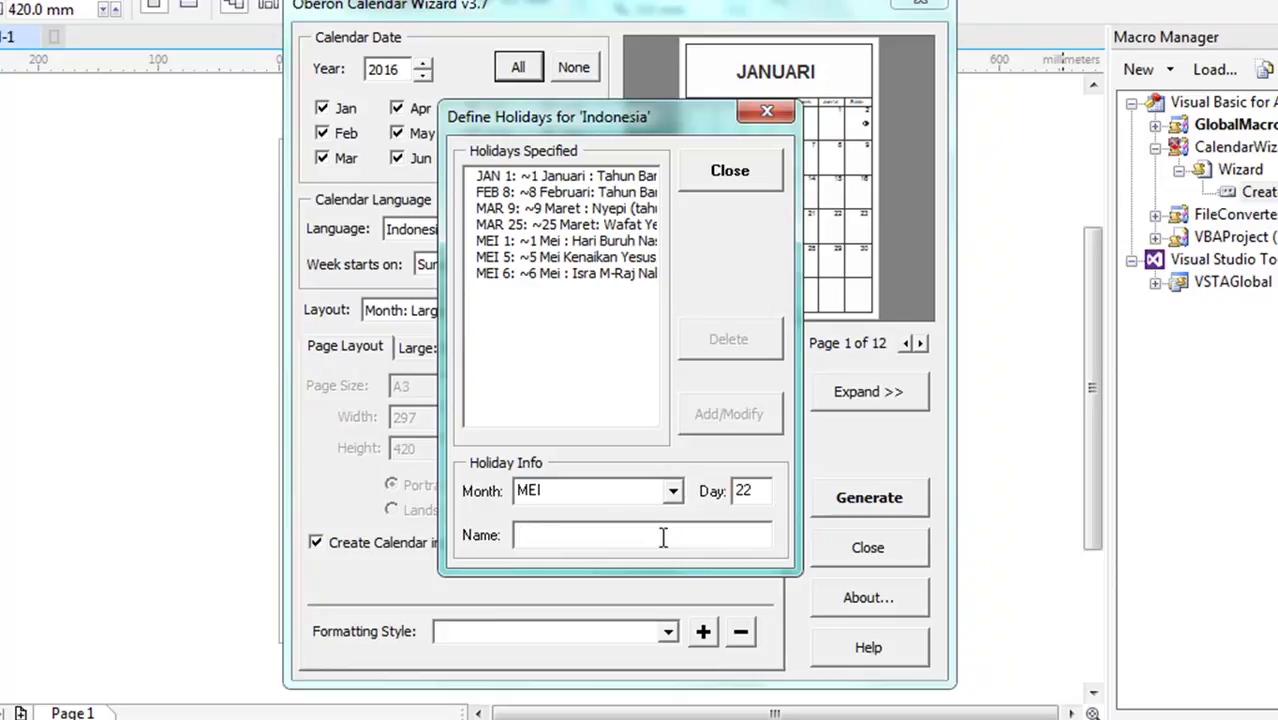
type("~22 Me")
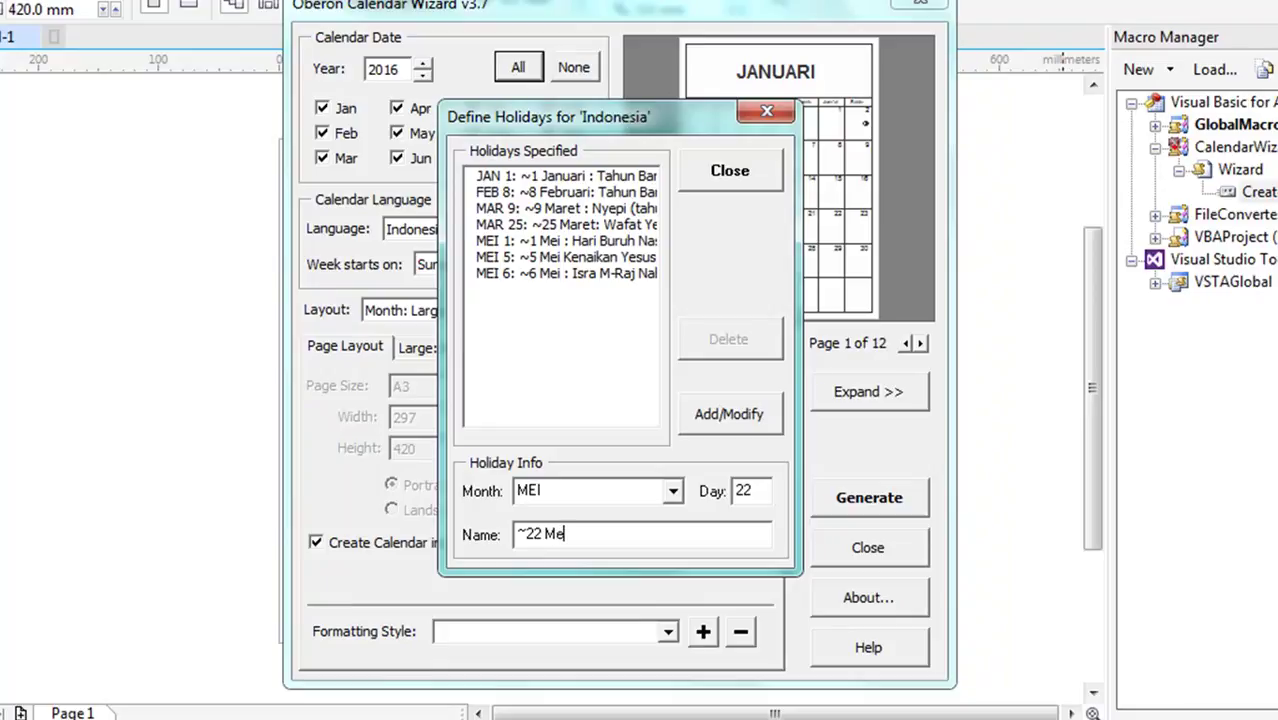
type("i : Waisak 2560")
left_click(750, 425)
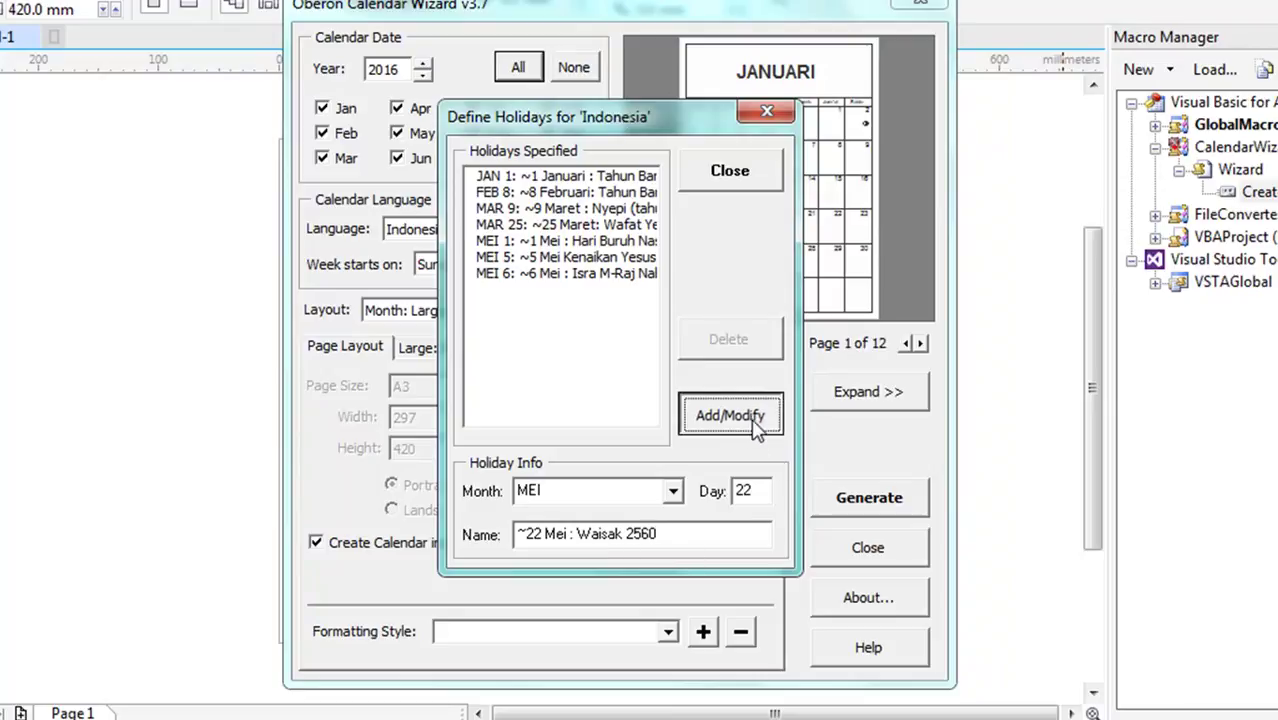
Set the date of a new holiday entry to JULI 6.
left_click(673, 497)
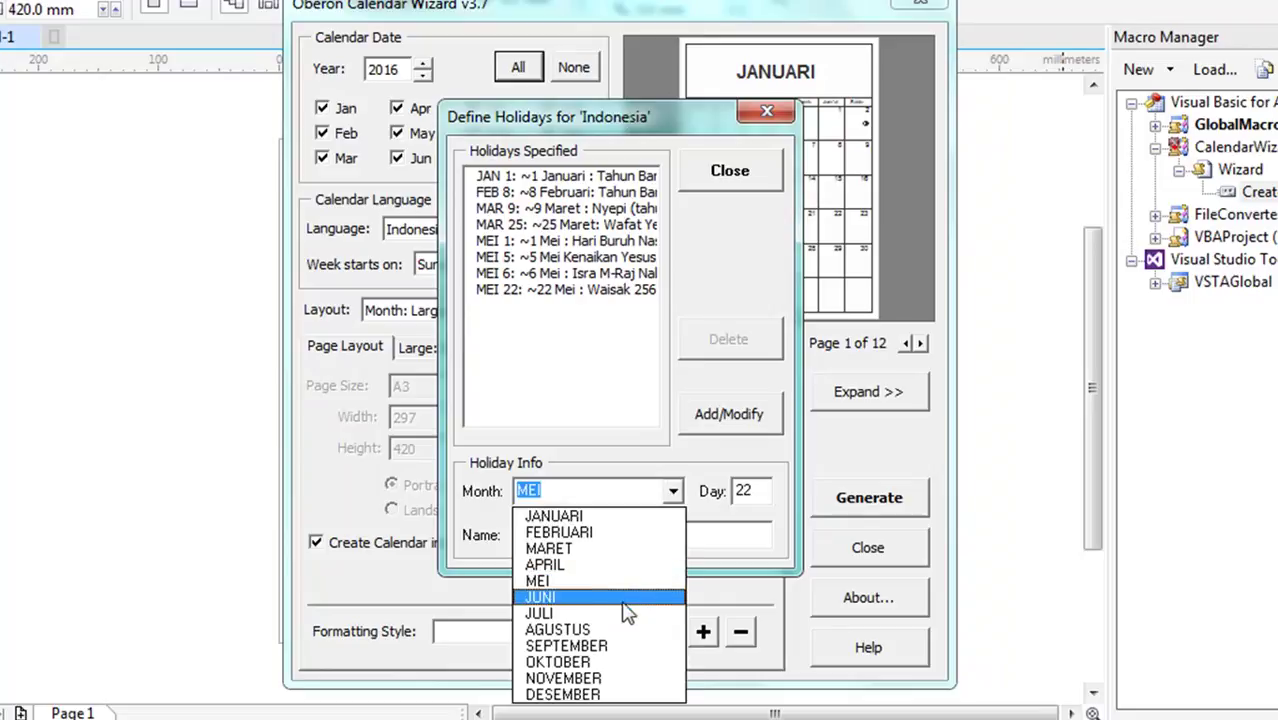
left_click(632, 609)
double_click(753, 490)
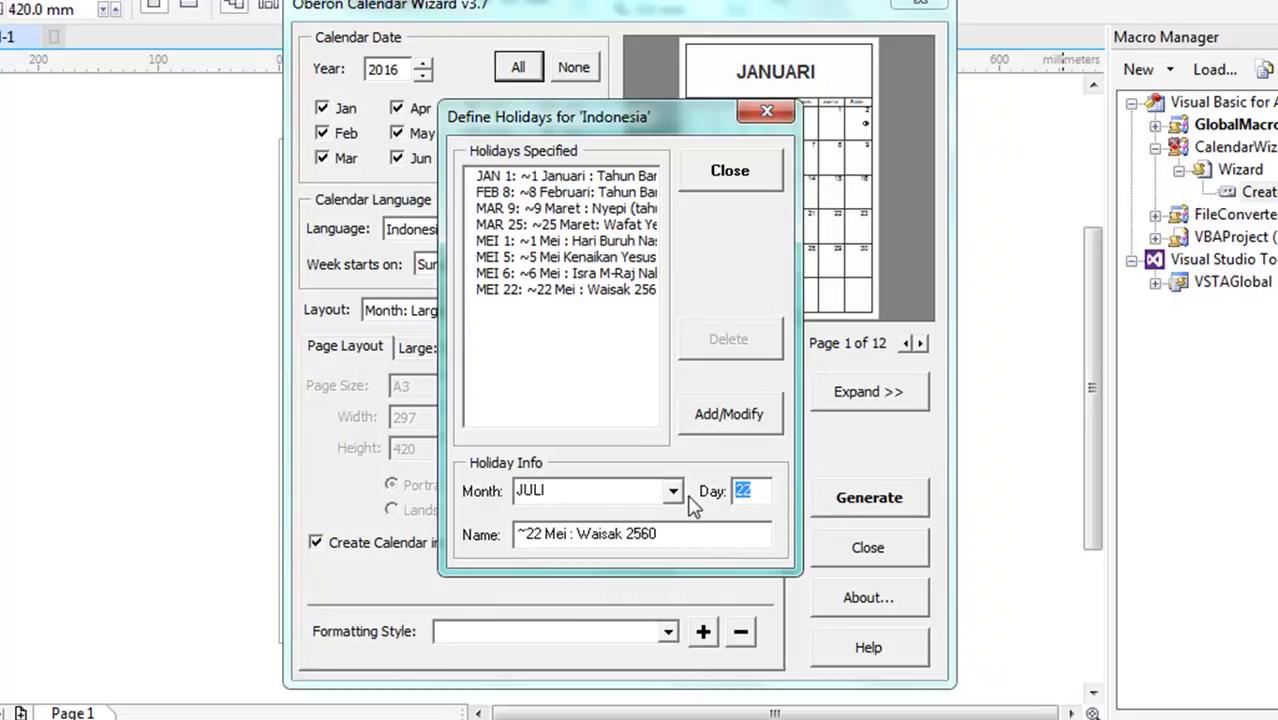
key("BackSpace")
type("6-7")
left_click(702, 535)
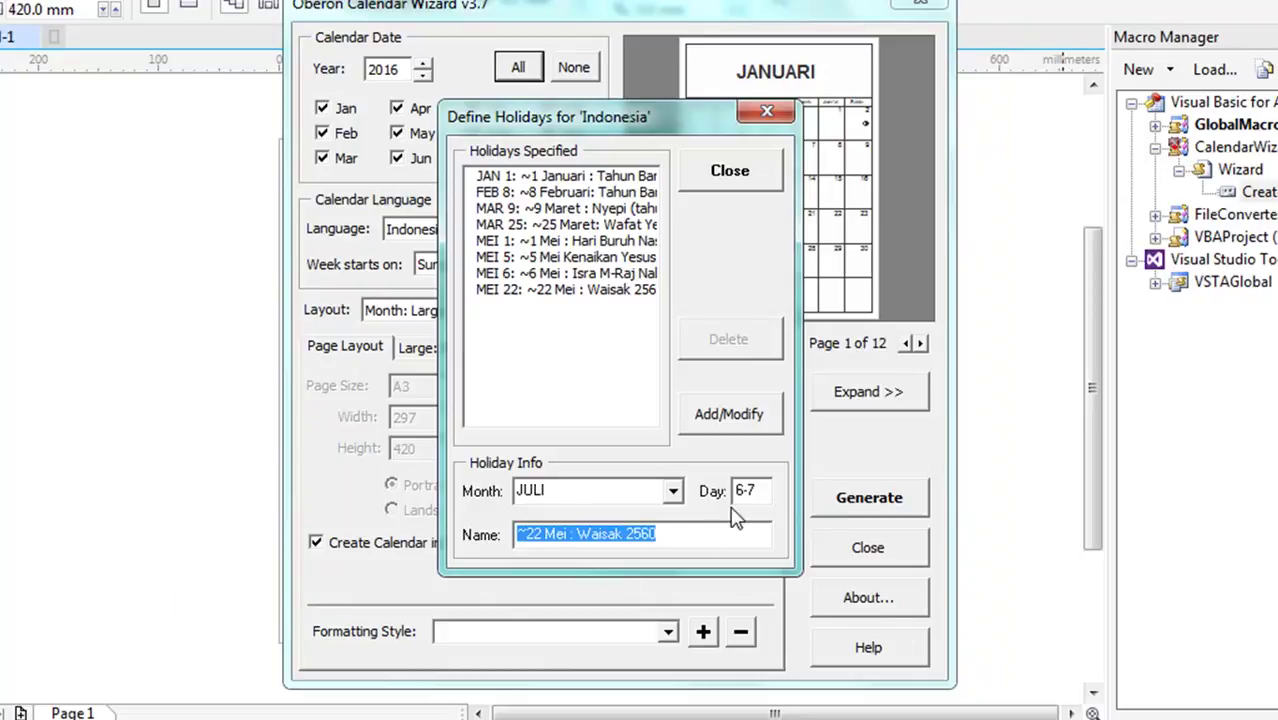
left_click(757, 490)
type("6-")
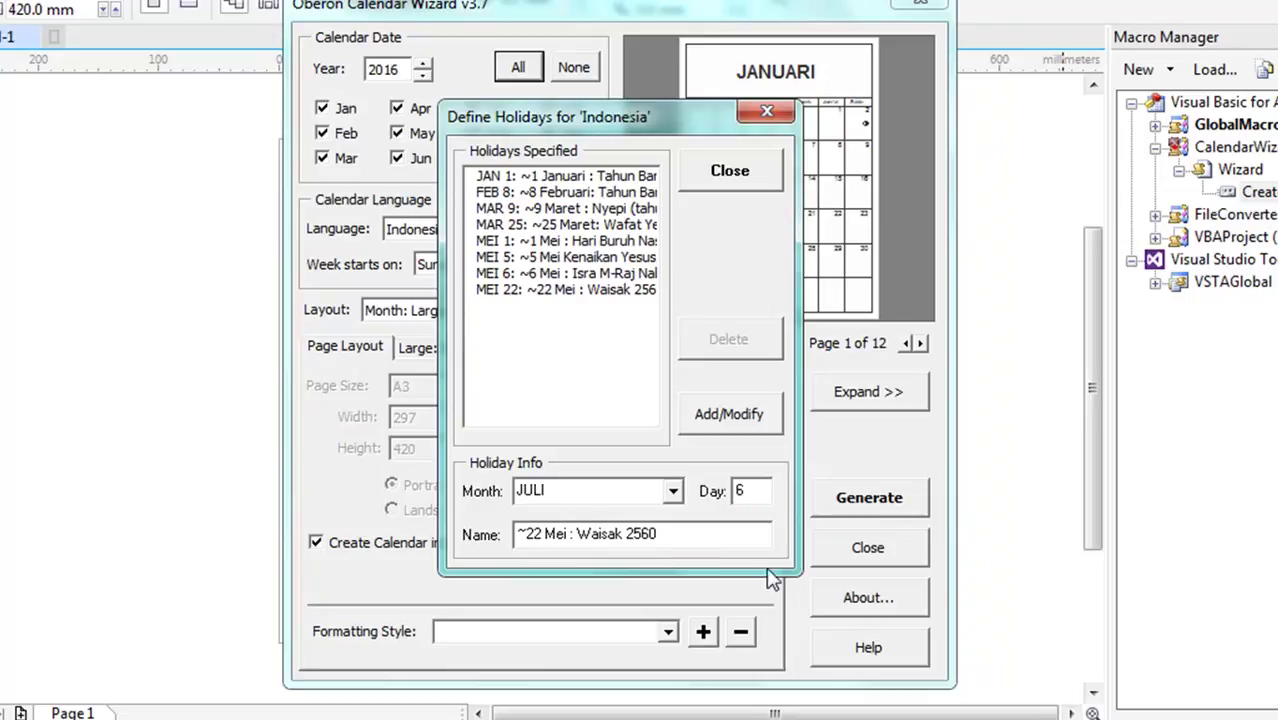
Name the JULI 6 holiday "~6-7 Juli: Hari Raya Idul Fitri (1-2 Syawal 1437 H)" and add it to the specified holidays.
left_click(658, 535)
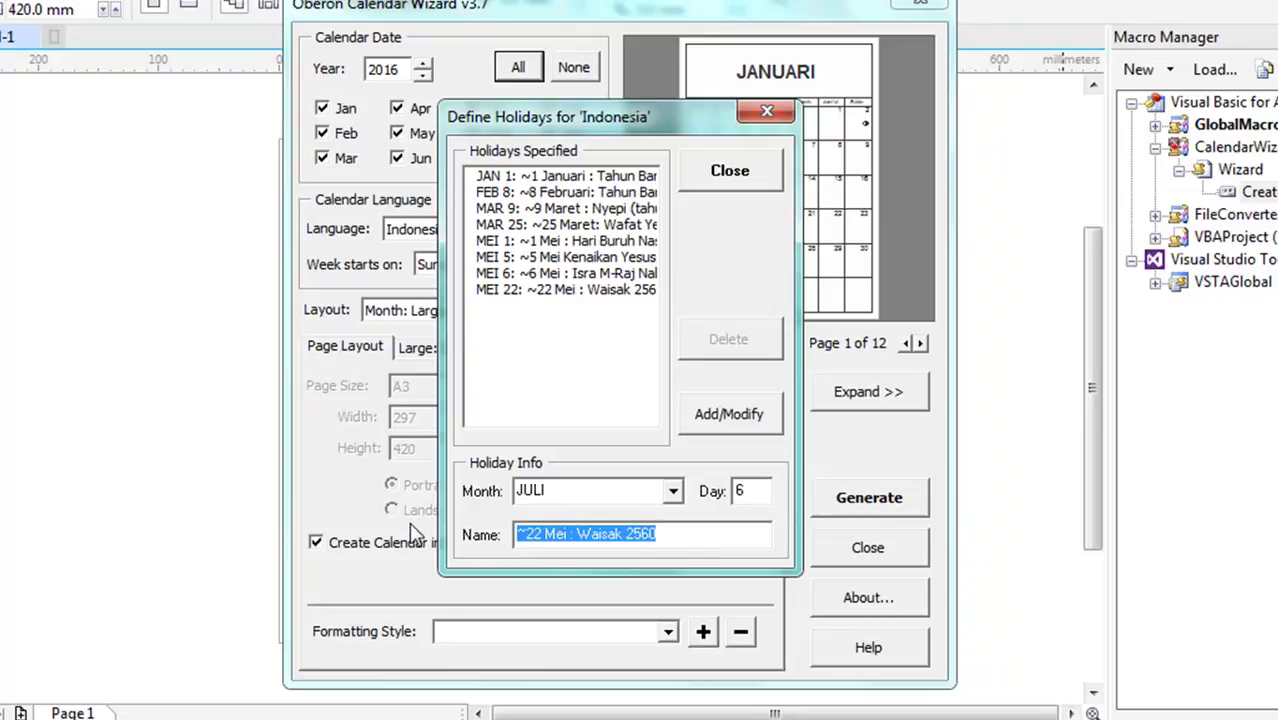
type("~")
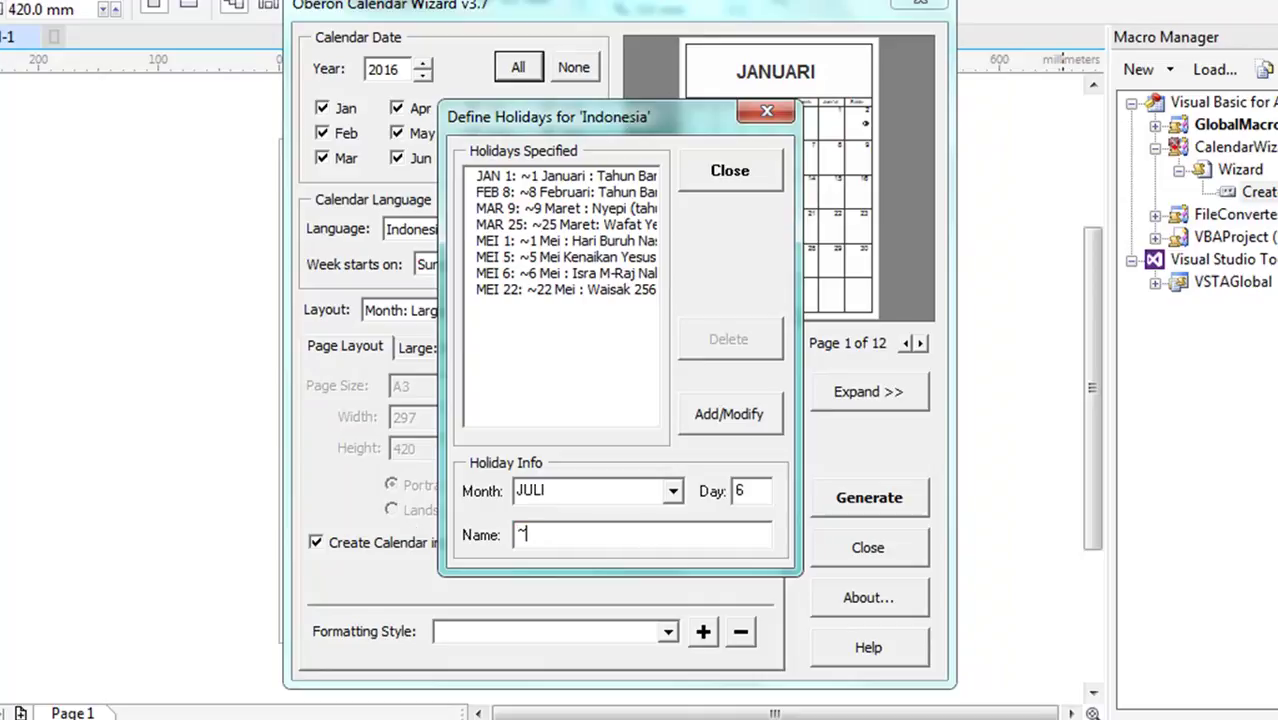
type("6-7 Juli: Hari Raya")
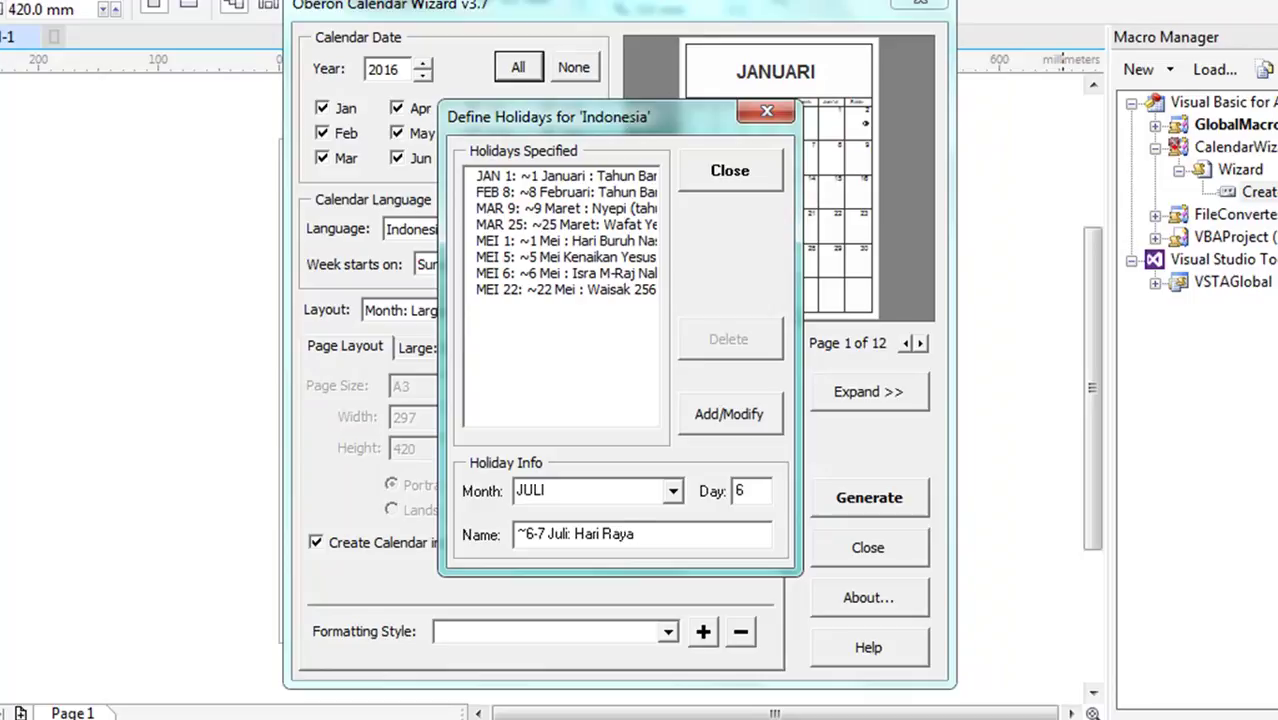
type(" Idul Firti (1-2 Syawal")
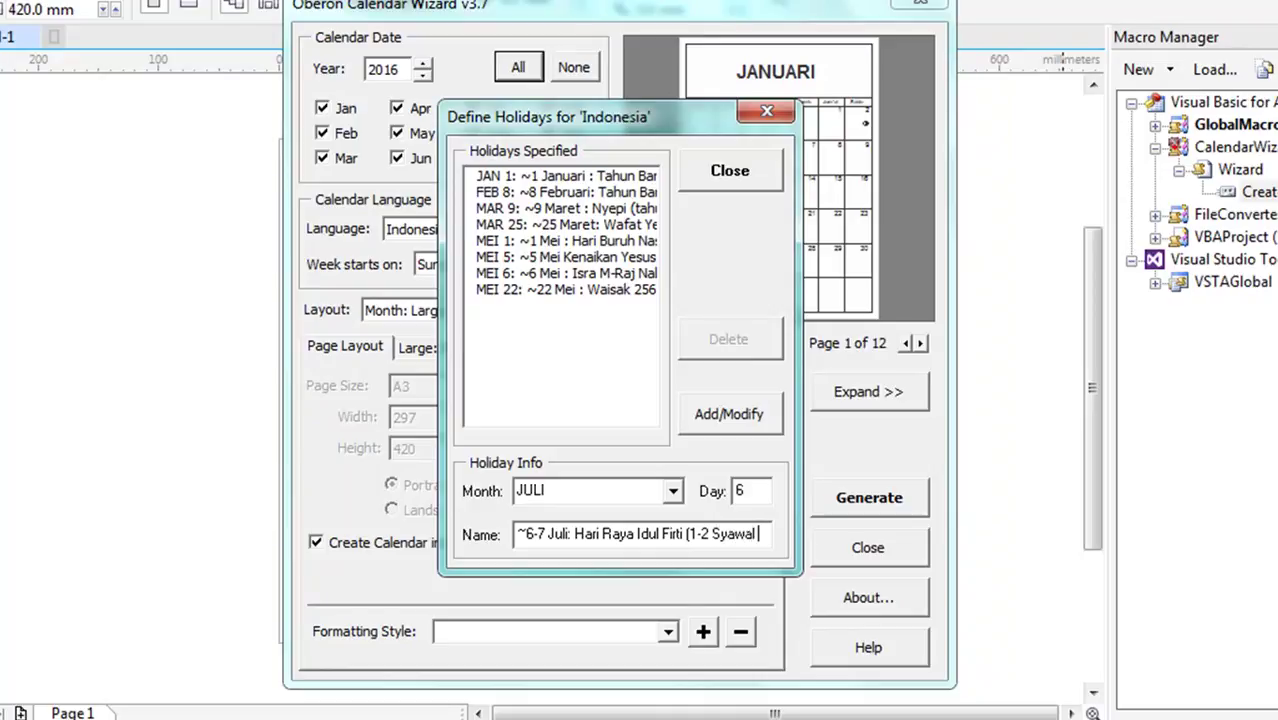
type(" 1437")
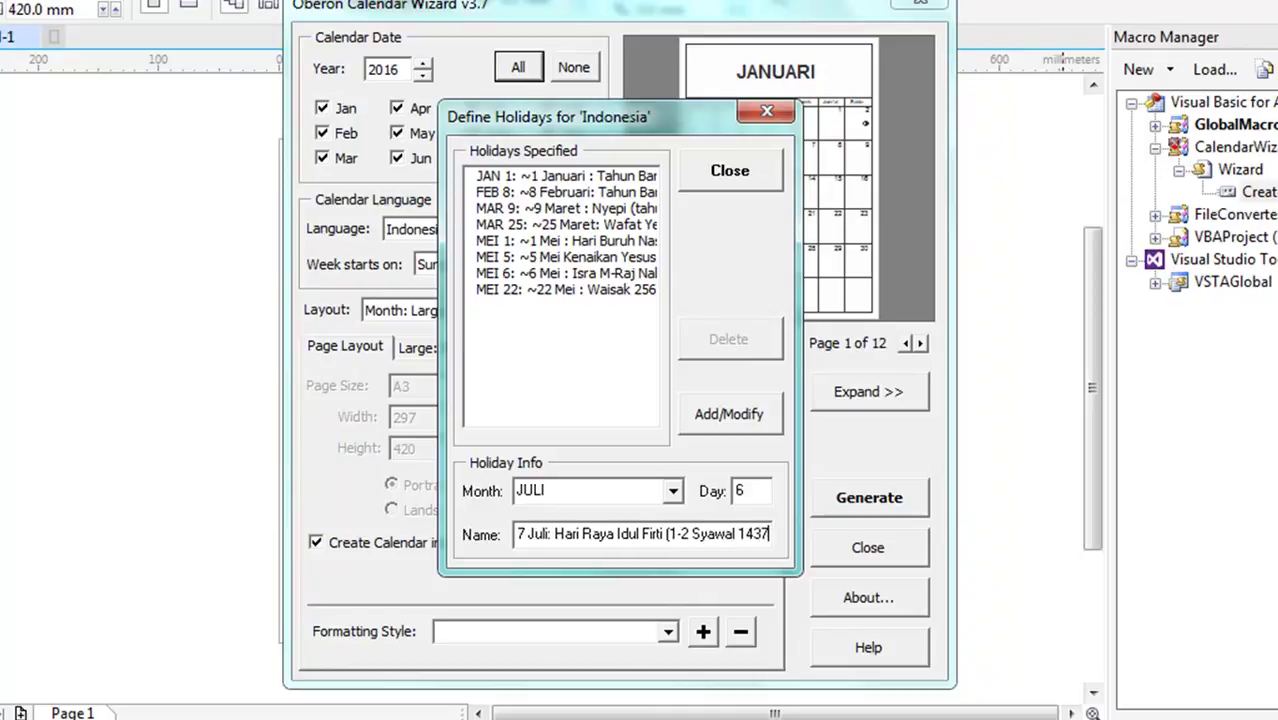
type(" H)")
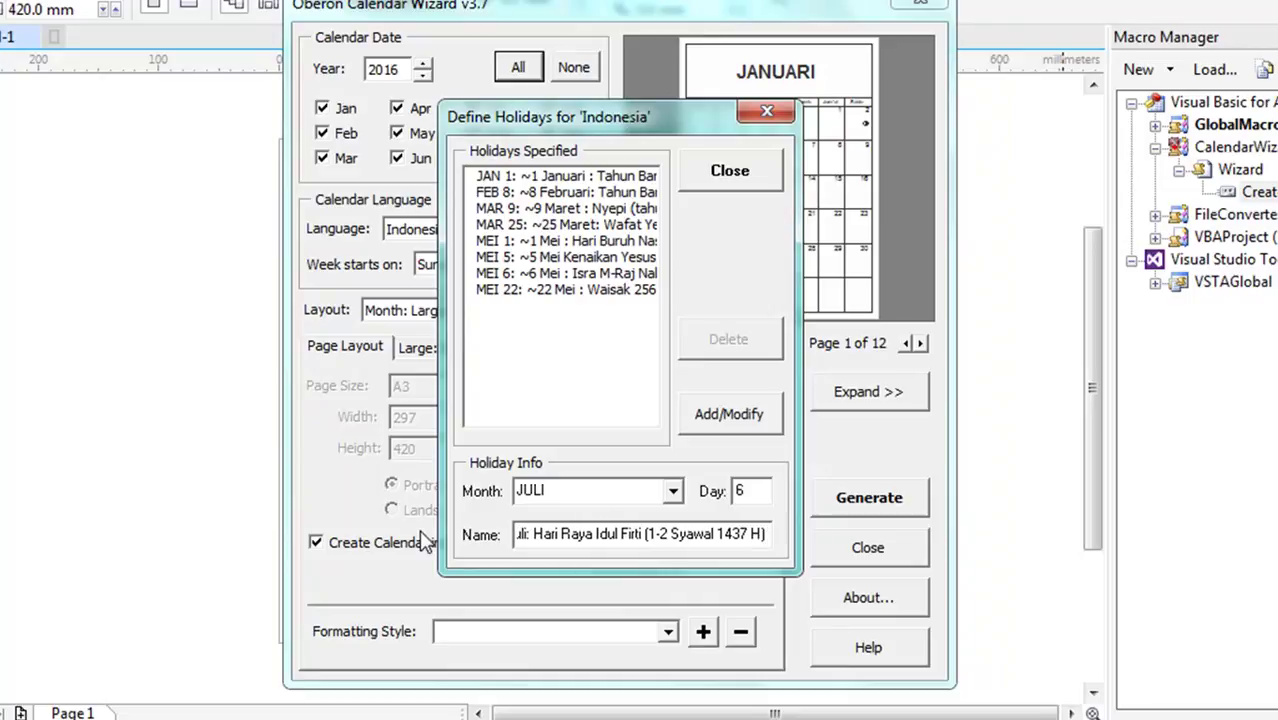
left_click(636, 534)
key("BackSpace")
key("BackSpace")
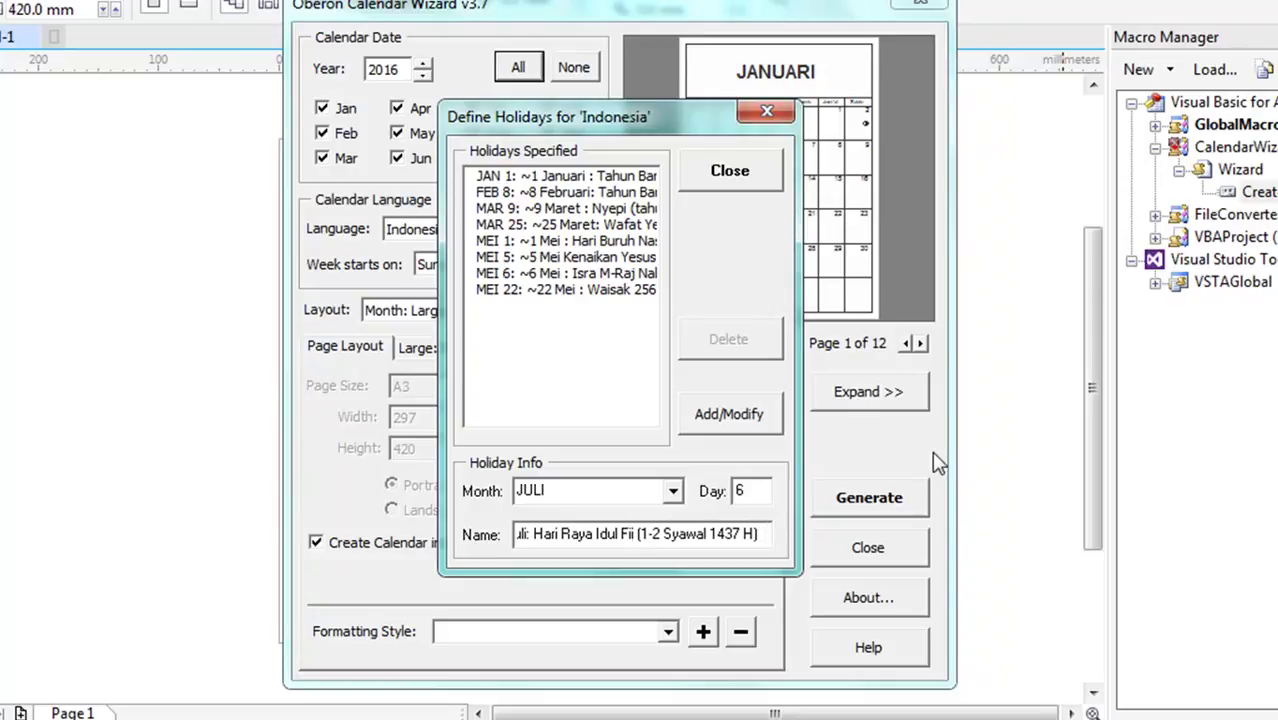
type("t")
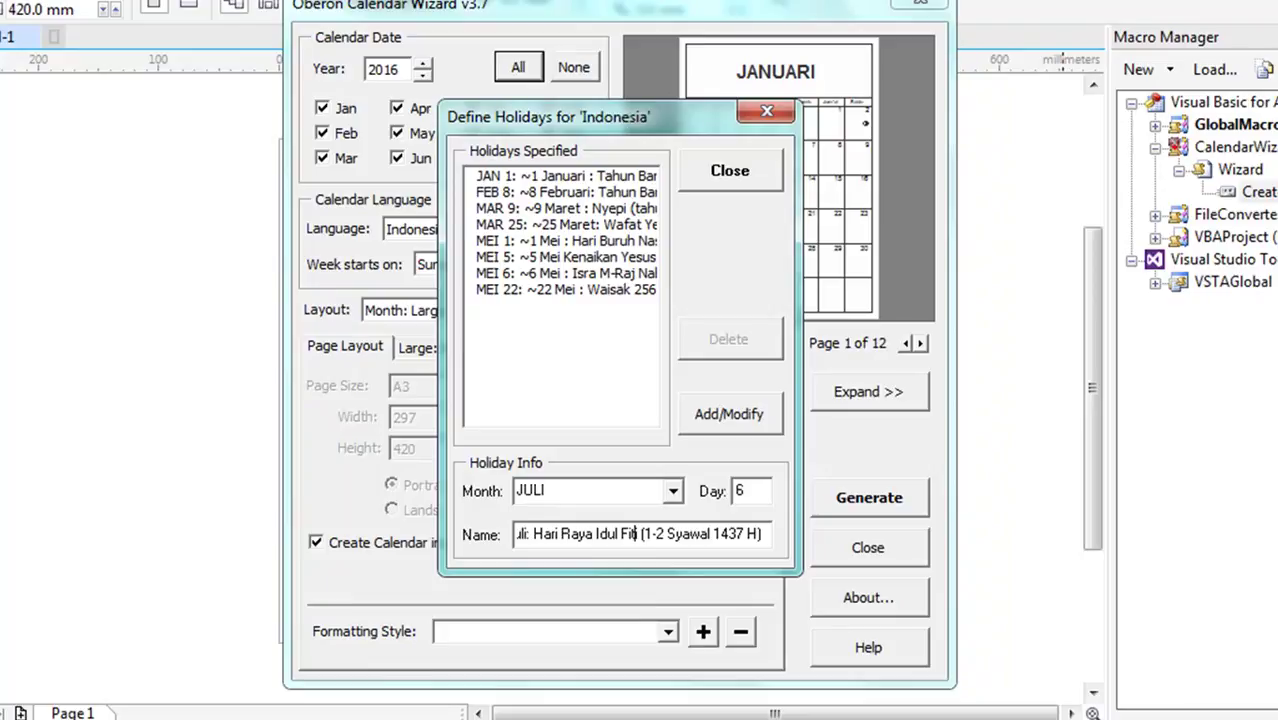
type("ri")
left_click(717, 418)
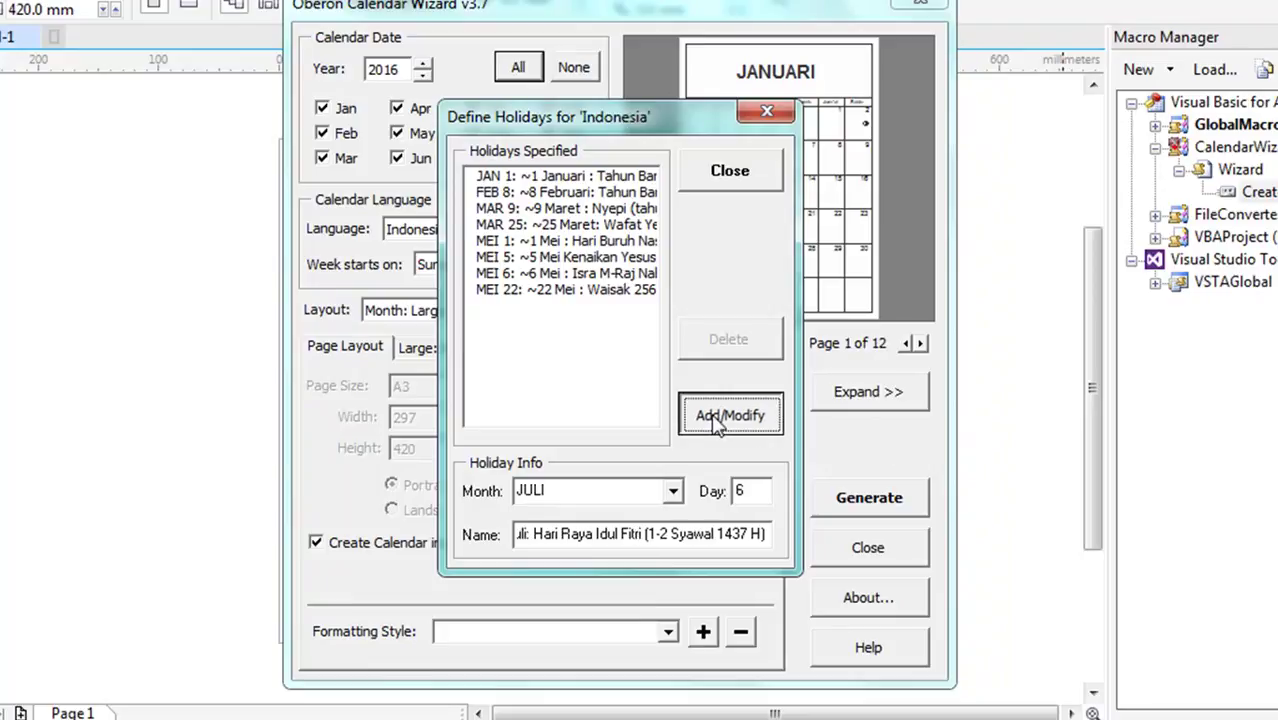
Add a holiday on JULI 7 with the same Hari Raya Idul Fitri name.
left_click(745, 490)
key("BackSpace")
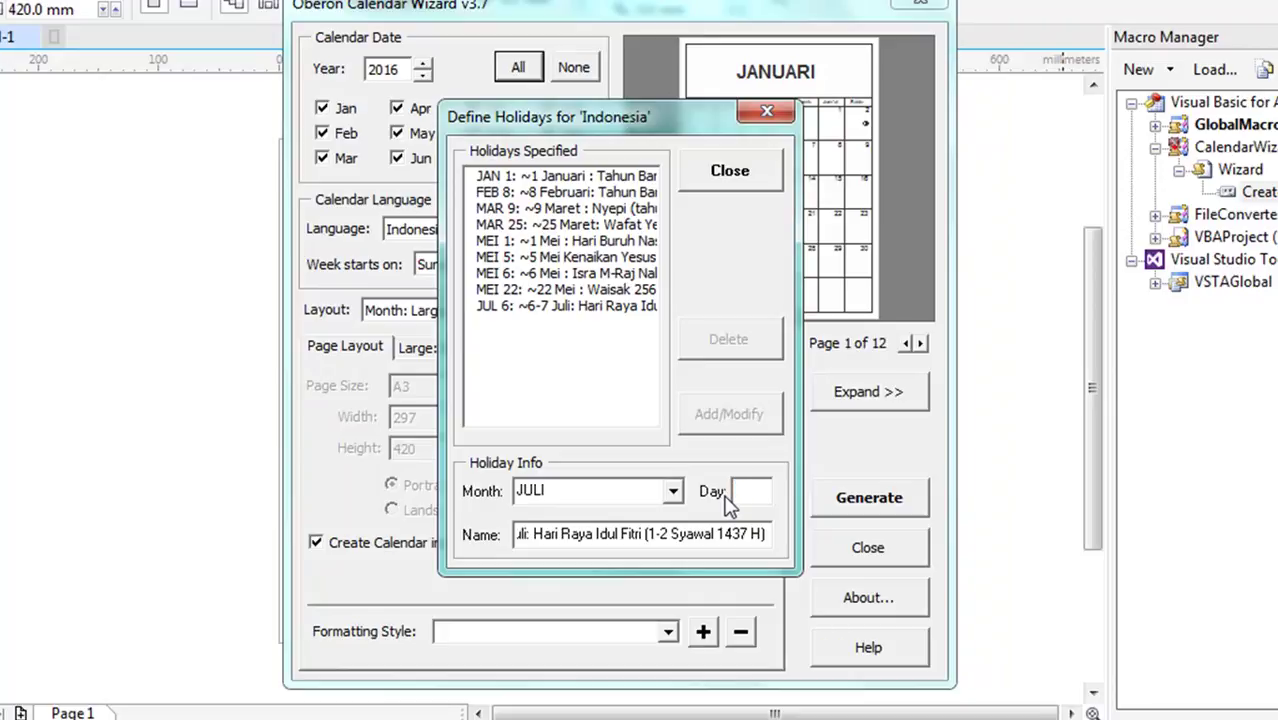
type("7")
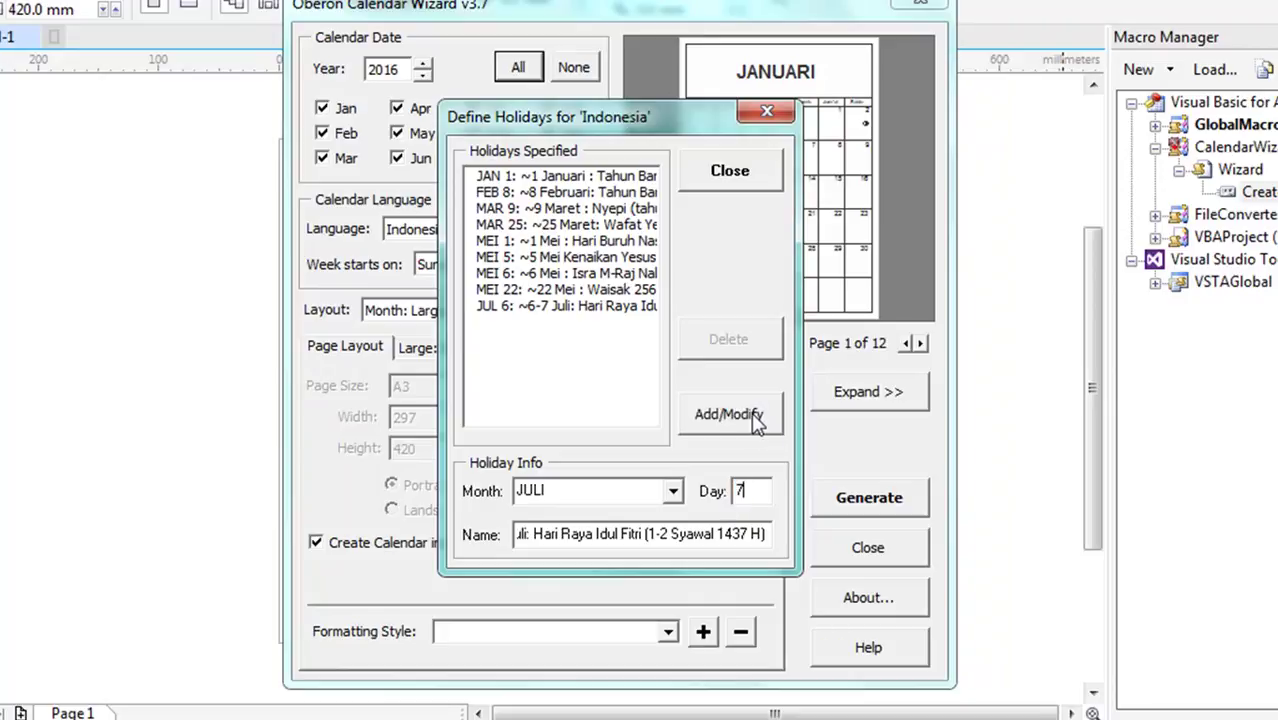
left_click(757, 424)
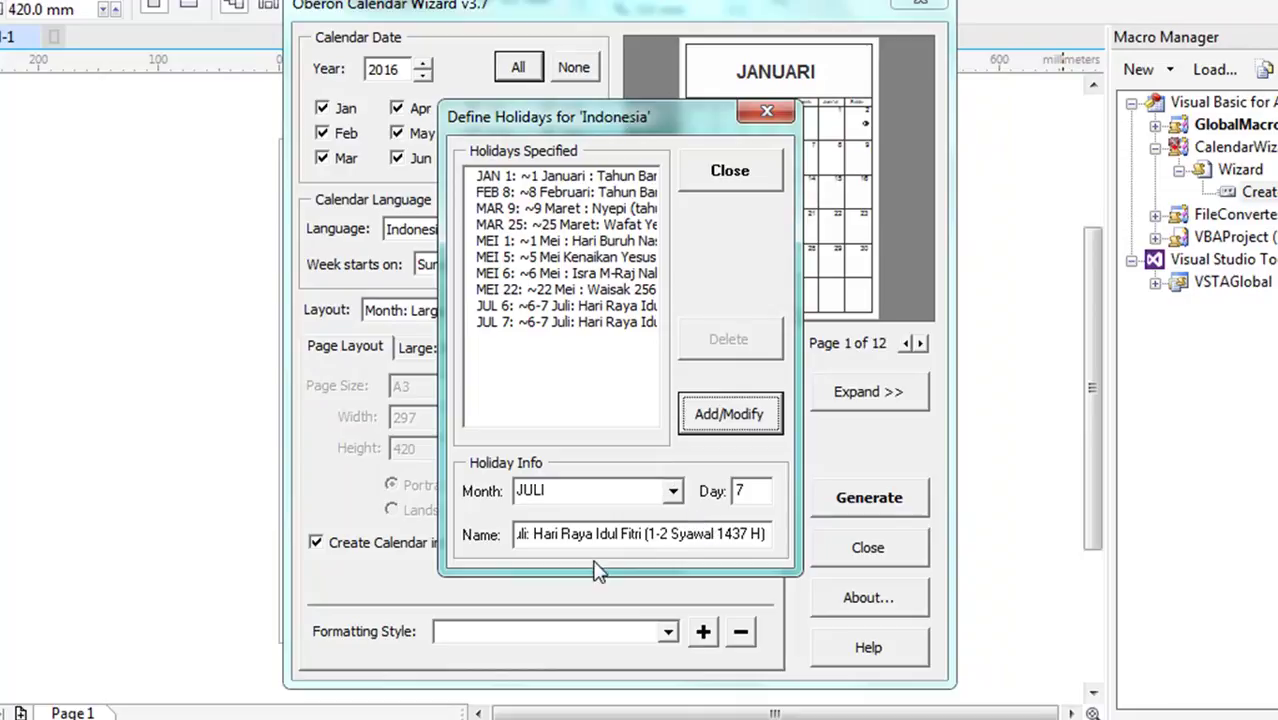
Set the date of a new holiday entry to AGUSTUS 17.
left_click(673, 491)
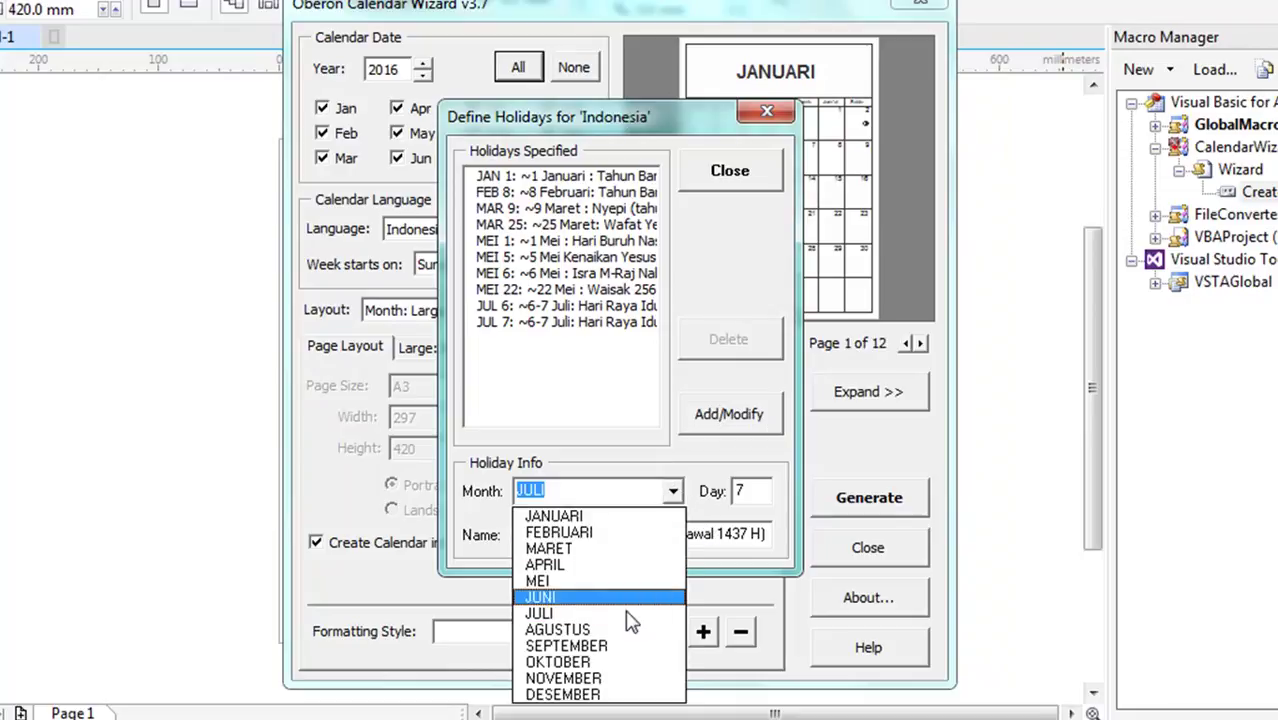
left_click(630, 632)
left_click(737, 491)
type("1")
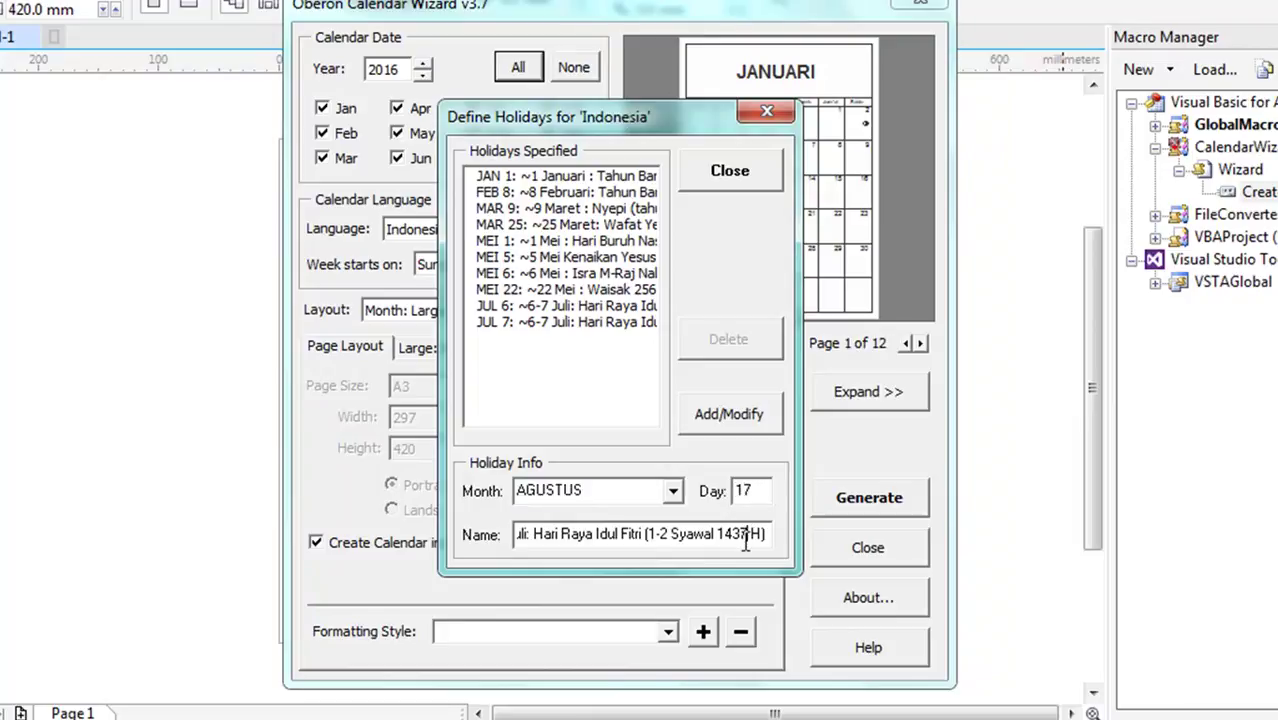
Name the AGUSTUS 17 holiday "~17 Agustus : Proklamasi Kemerdekaan RI" and add it to the specified holidays.
key("Tab")
type("~1")
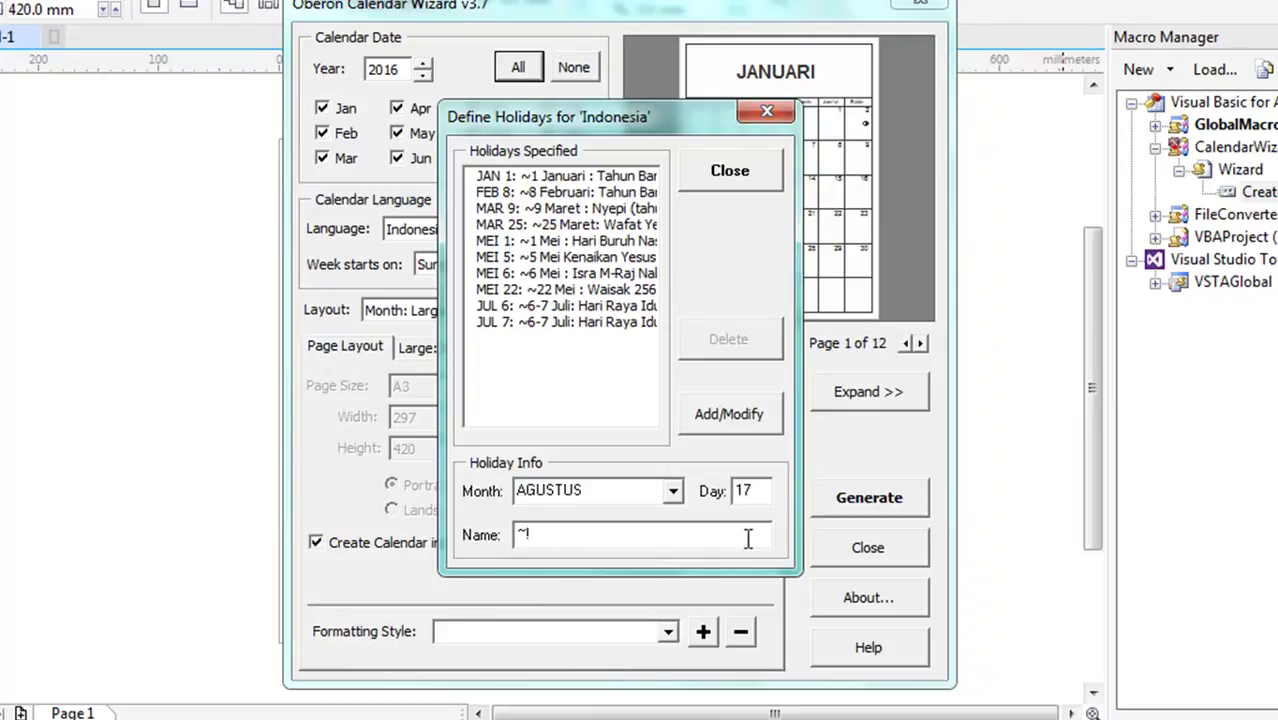
type("7 Agustus")
key("Tab")
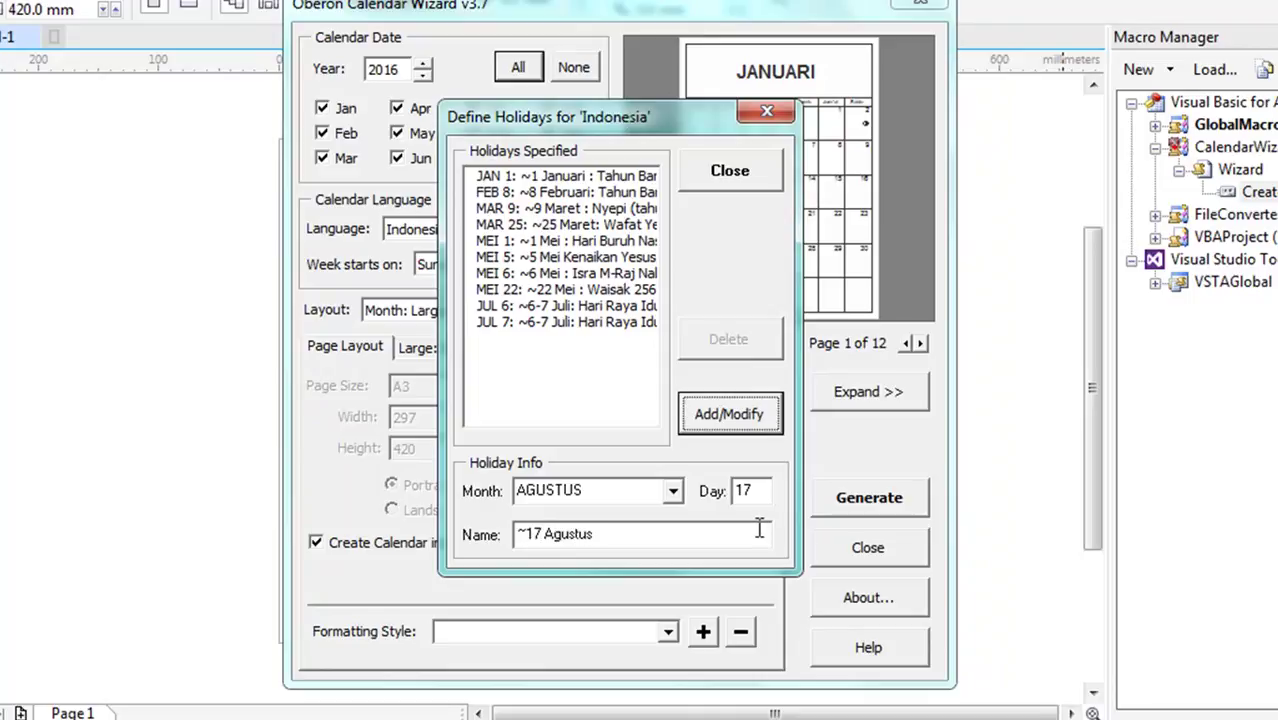
left_click(744, 534)
type(":")
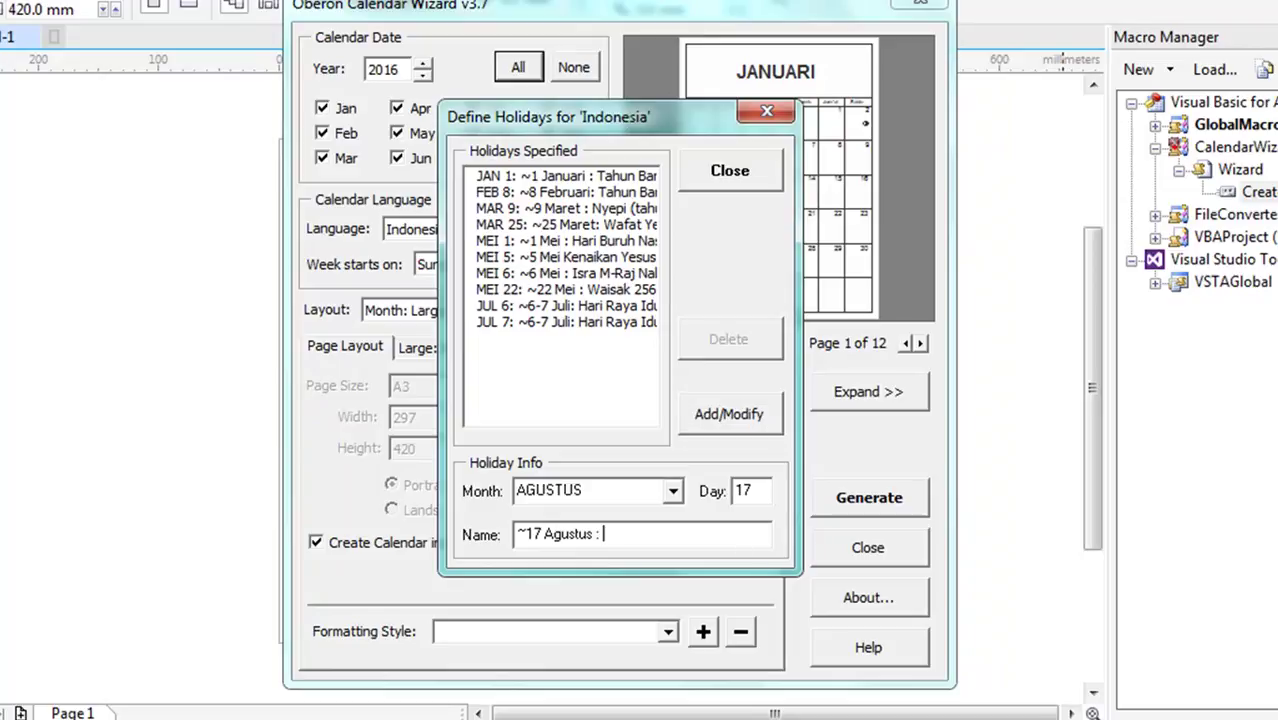
type(" Proklamasi Ke")
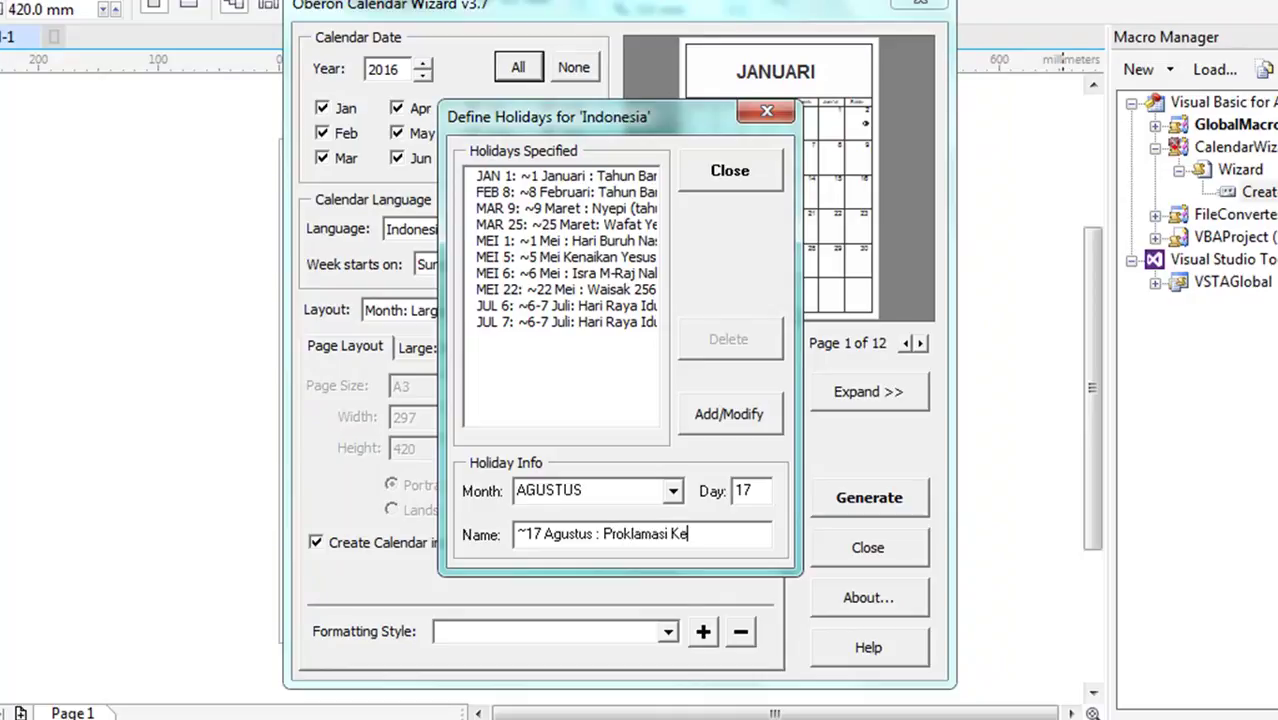
type("merdekaan RI")
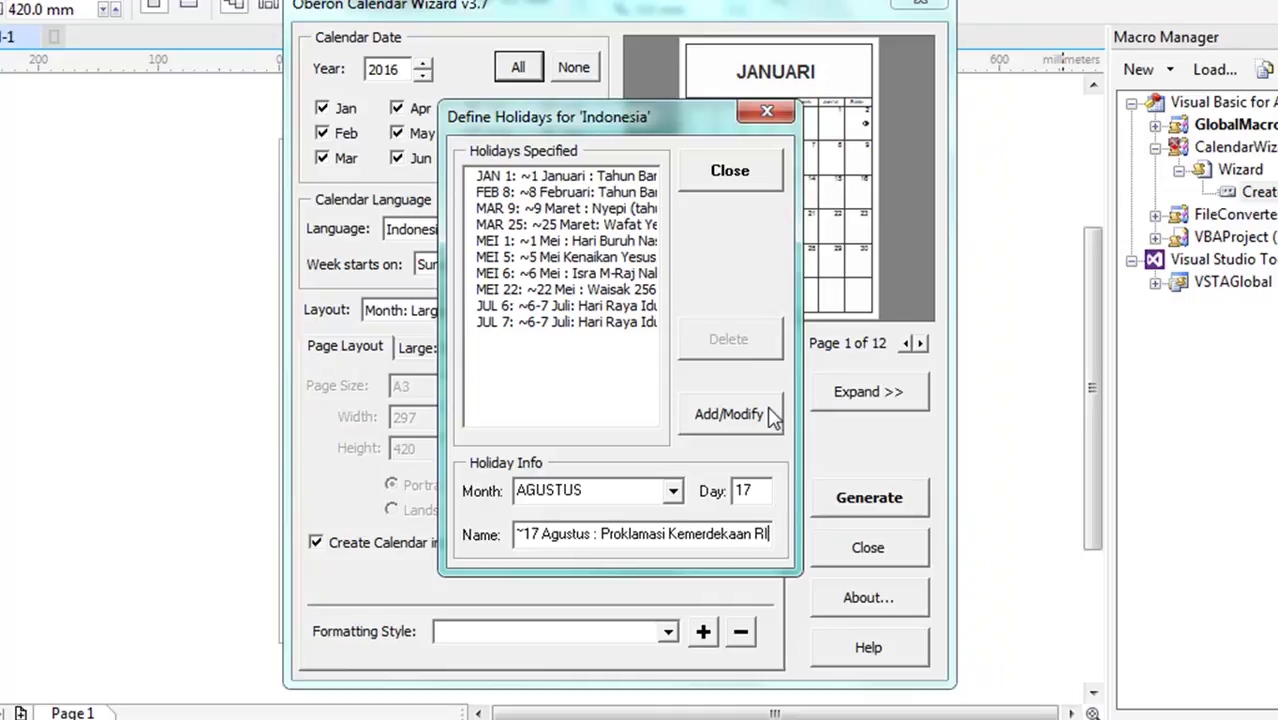
left_click(770, 416)
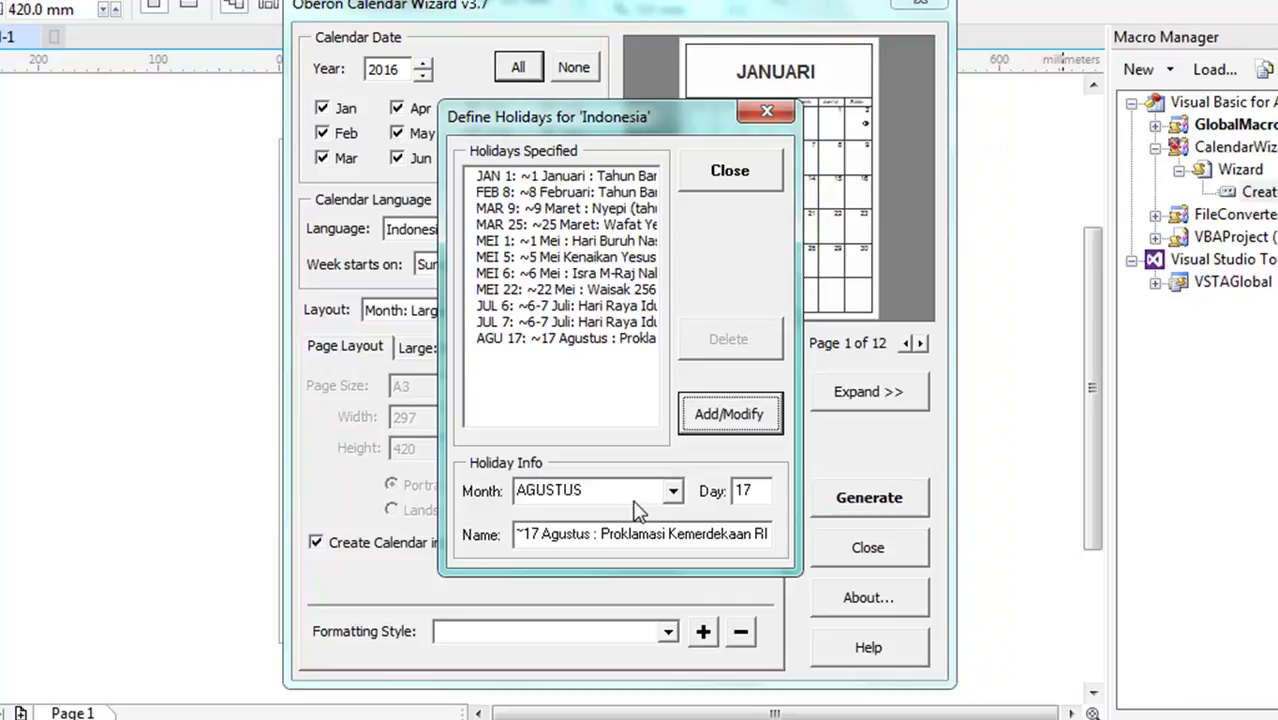
Set the date of the next holiday entry to SEPTEMBER 12.
left_click(673, 491)
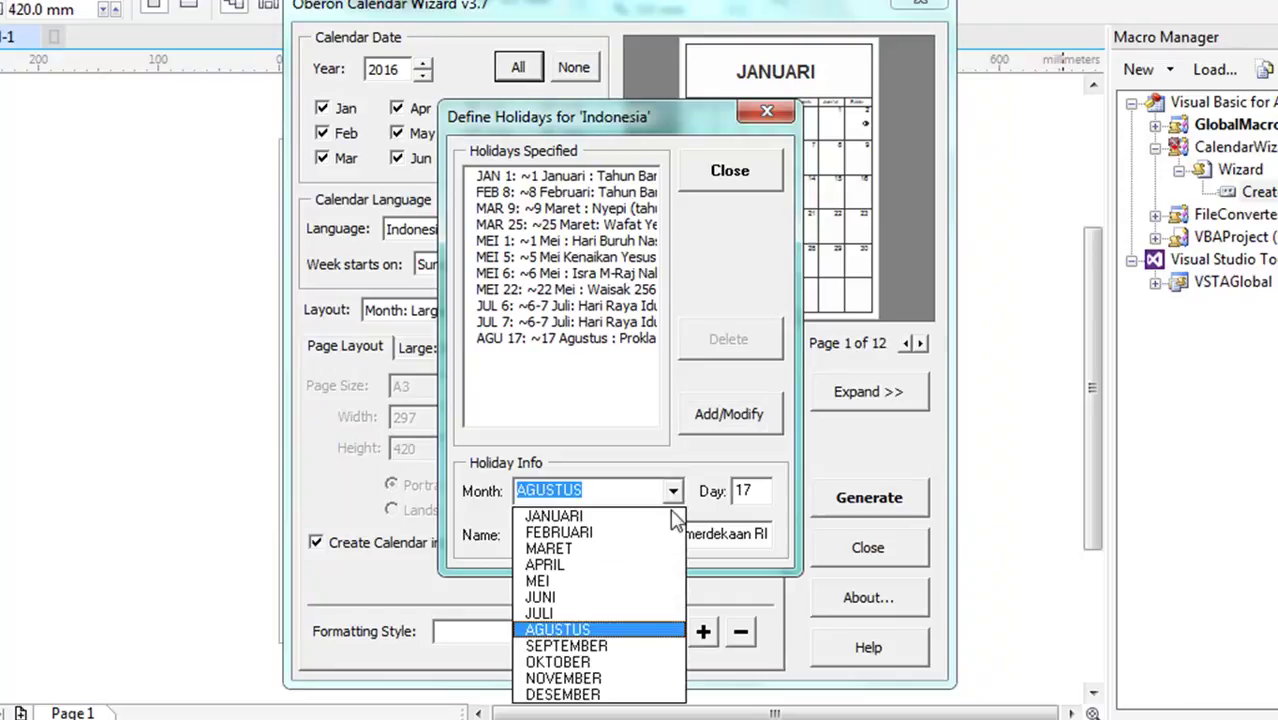
left_click(628, 647)
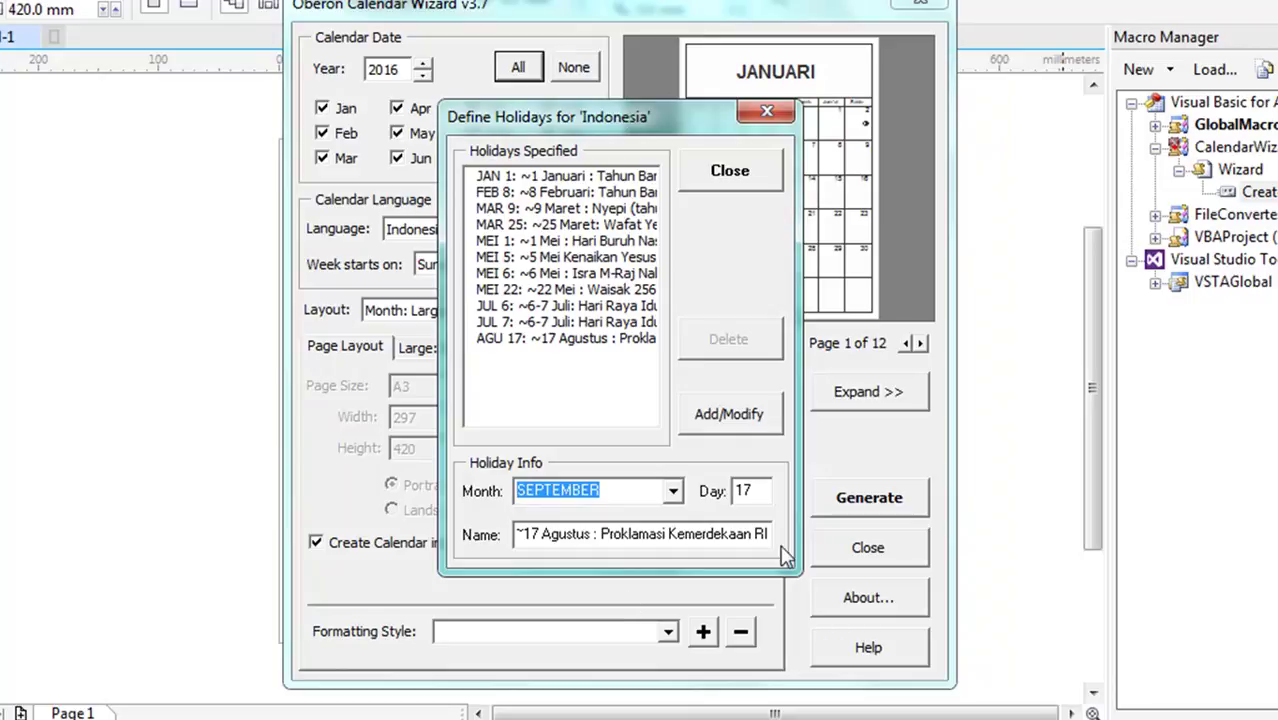
left_click(752, 491)
key("BackSpace")
type("2")
Name the SEPTEMBER 12 holiday "~12 September : Idul Adha (10 Djulhijah 1437 H)" and add it to the specified holidays.
left_click_drag(733, 540, 516, 535)
type("~12")
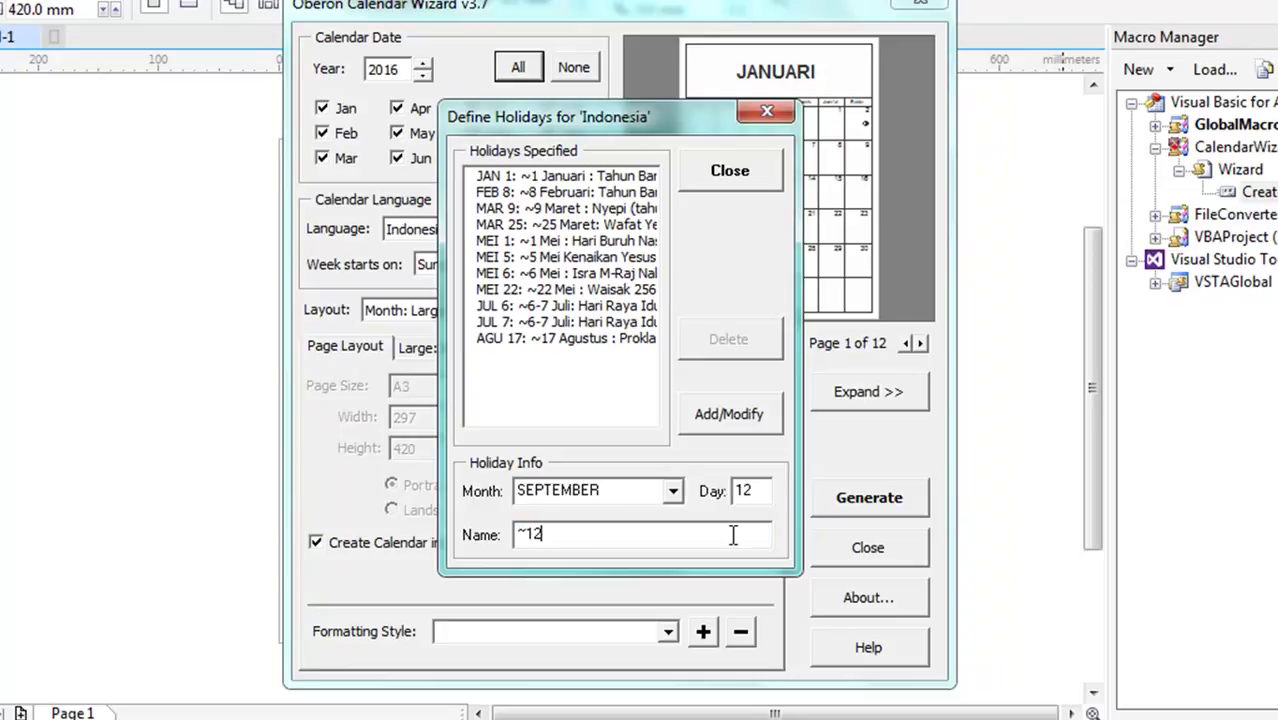
type(" September :")
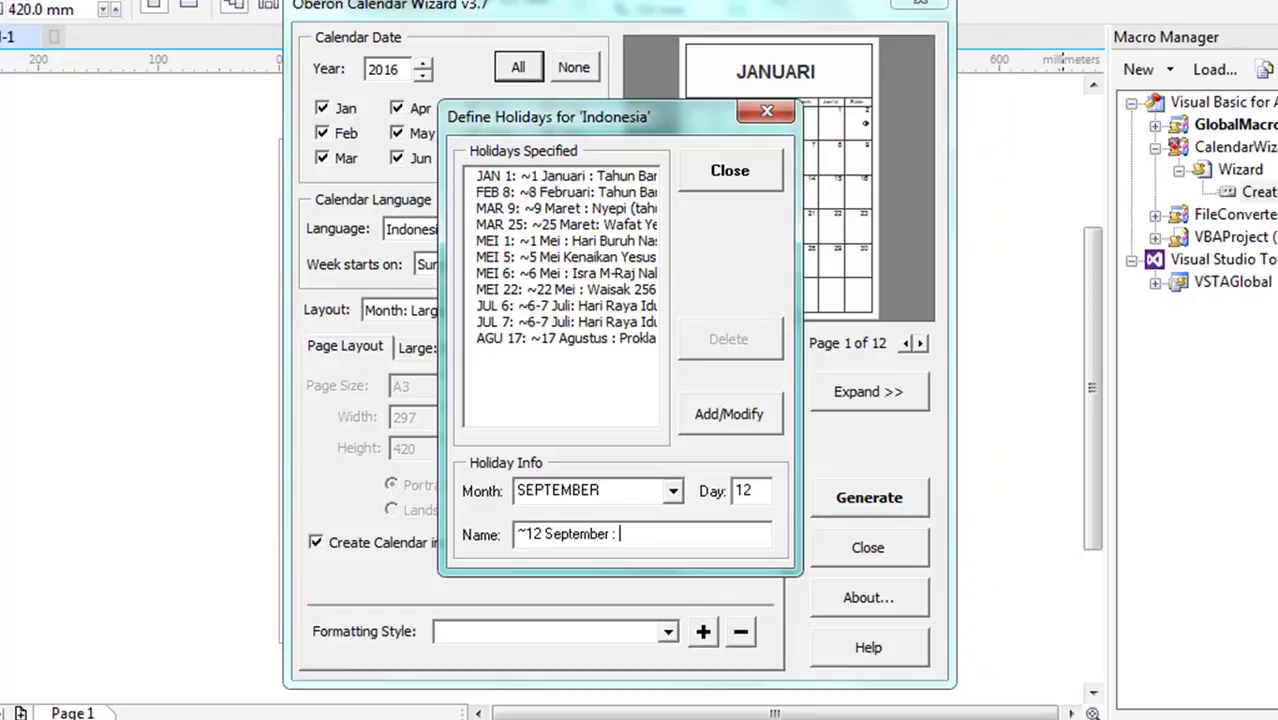
type(" Idul Adha (10 Djulhi")
type("jah")
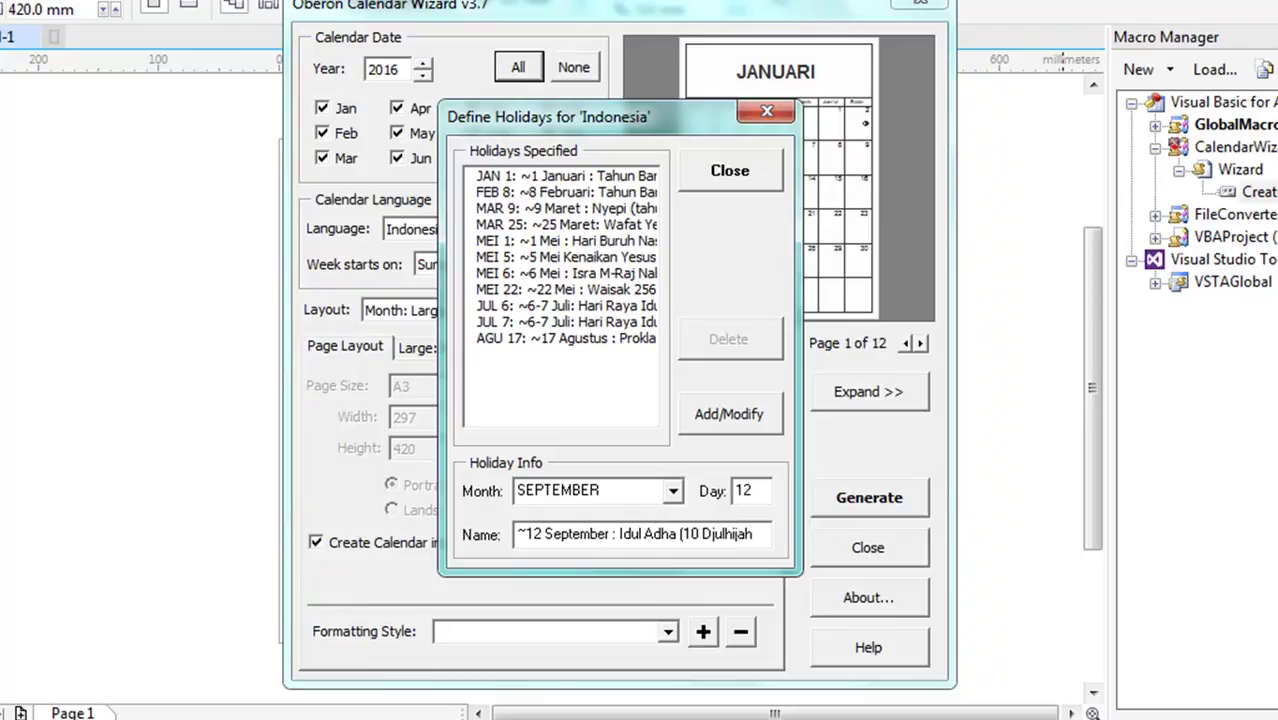
type(" 13")
key("BackSpace")
type("43")
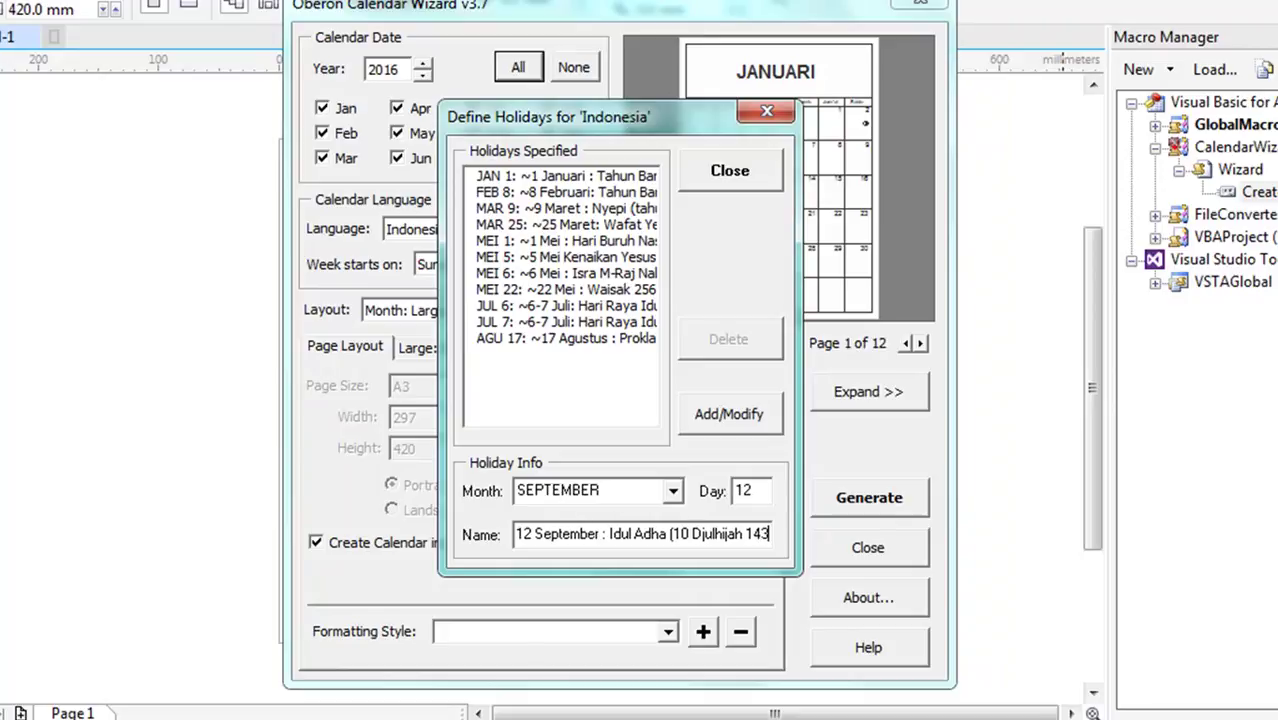
type("7 H")
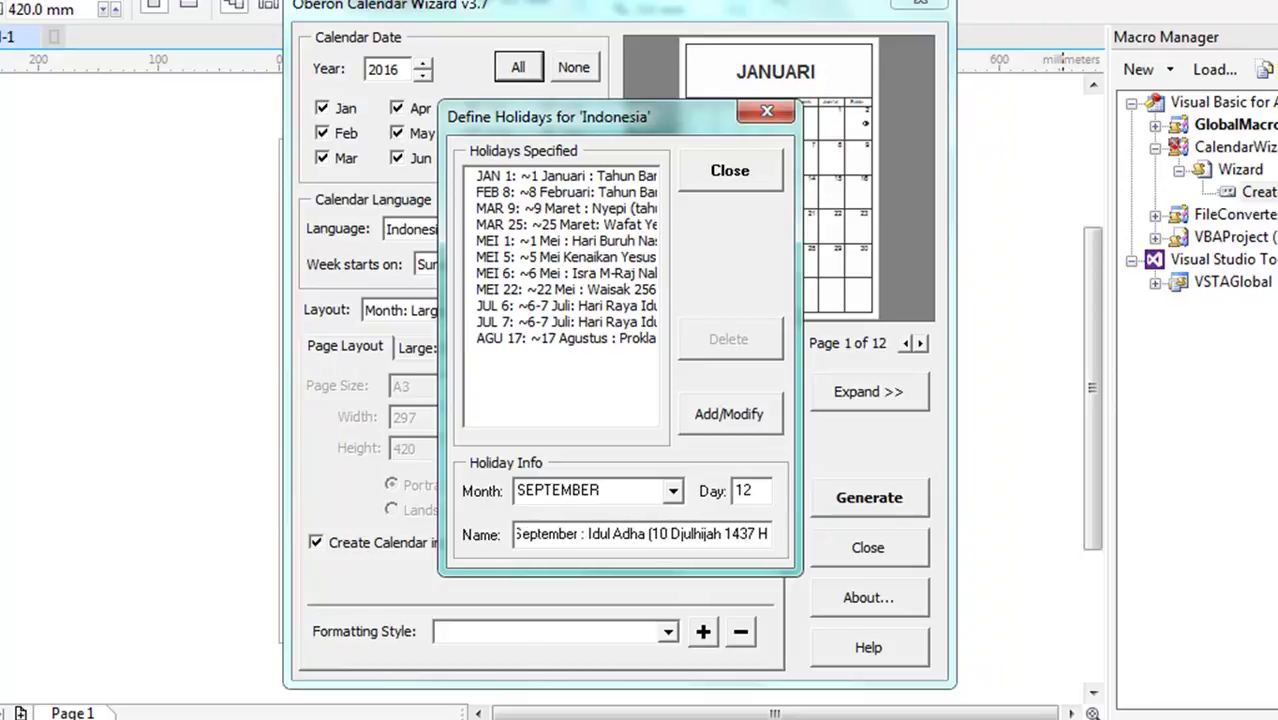
type(")")
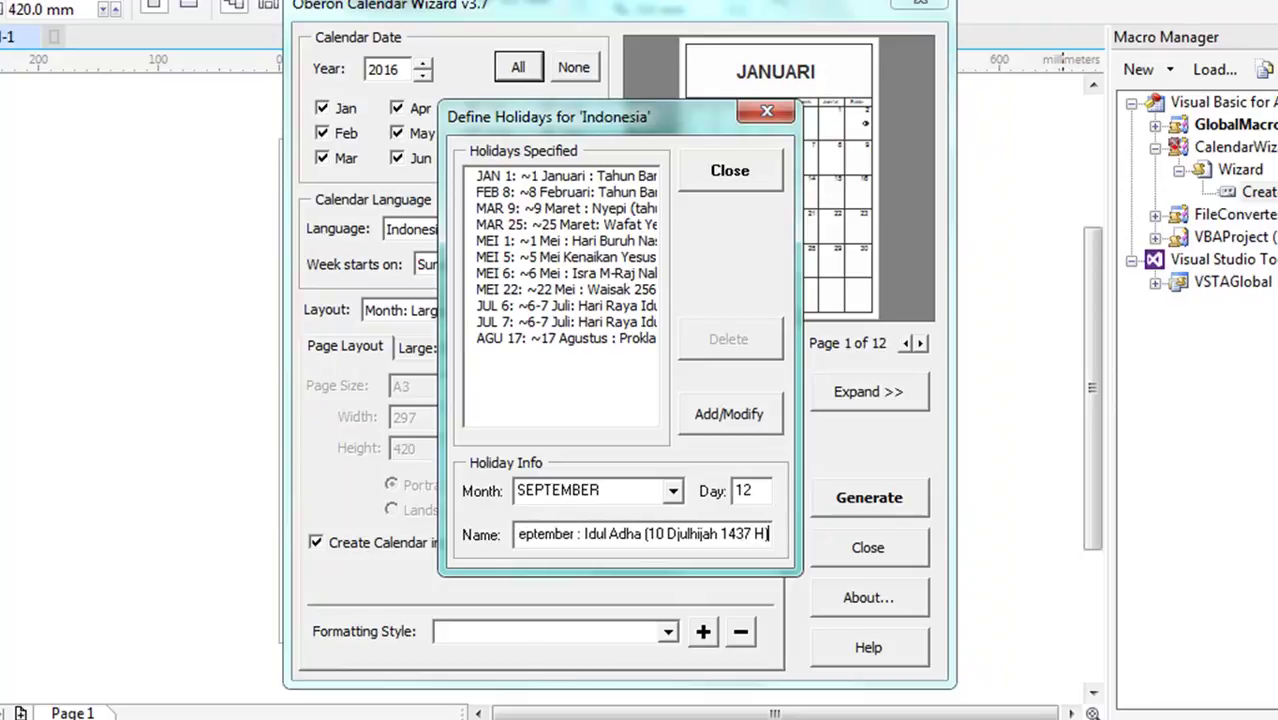
left_click(705, 414)
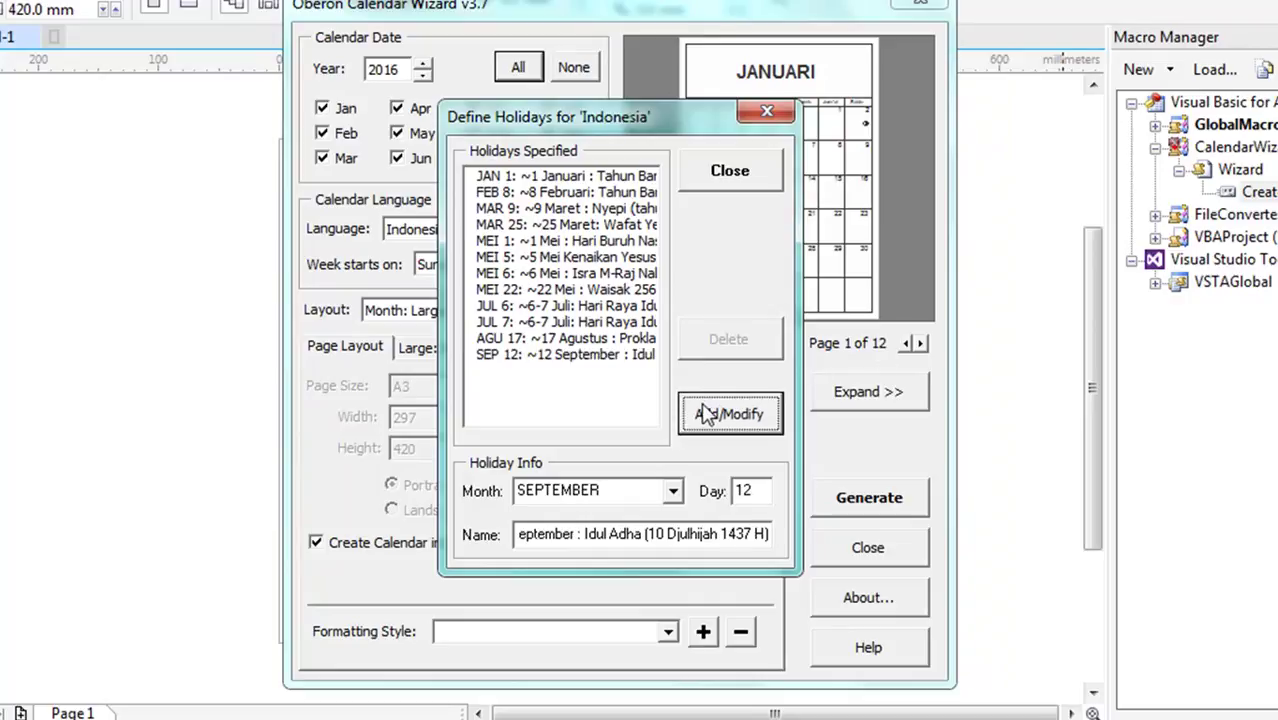
Set the date of the next holiday entry to OKTOBER 2.
left_click(674, 490)
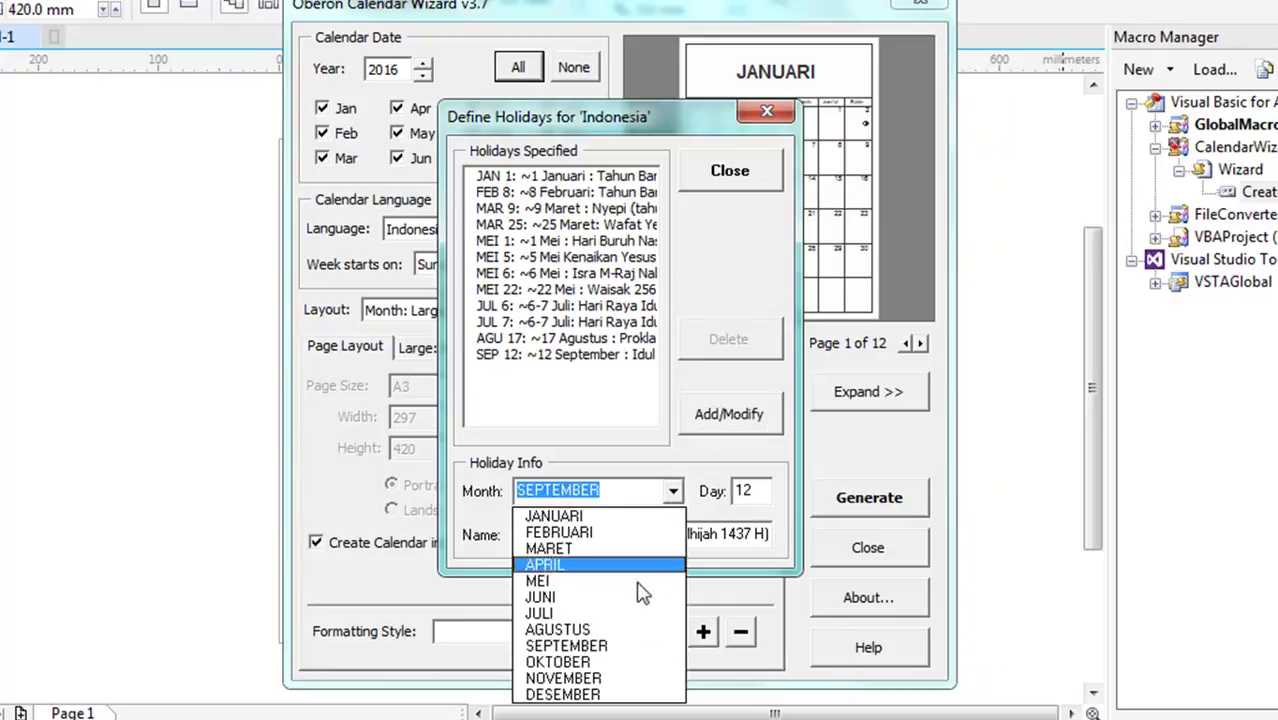
left_click(603, 666)
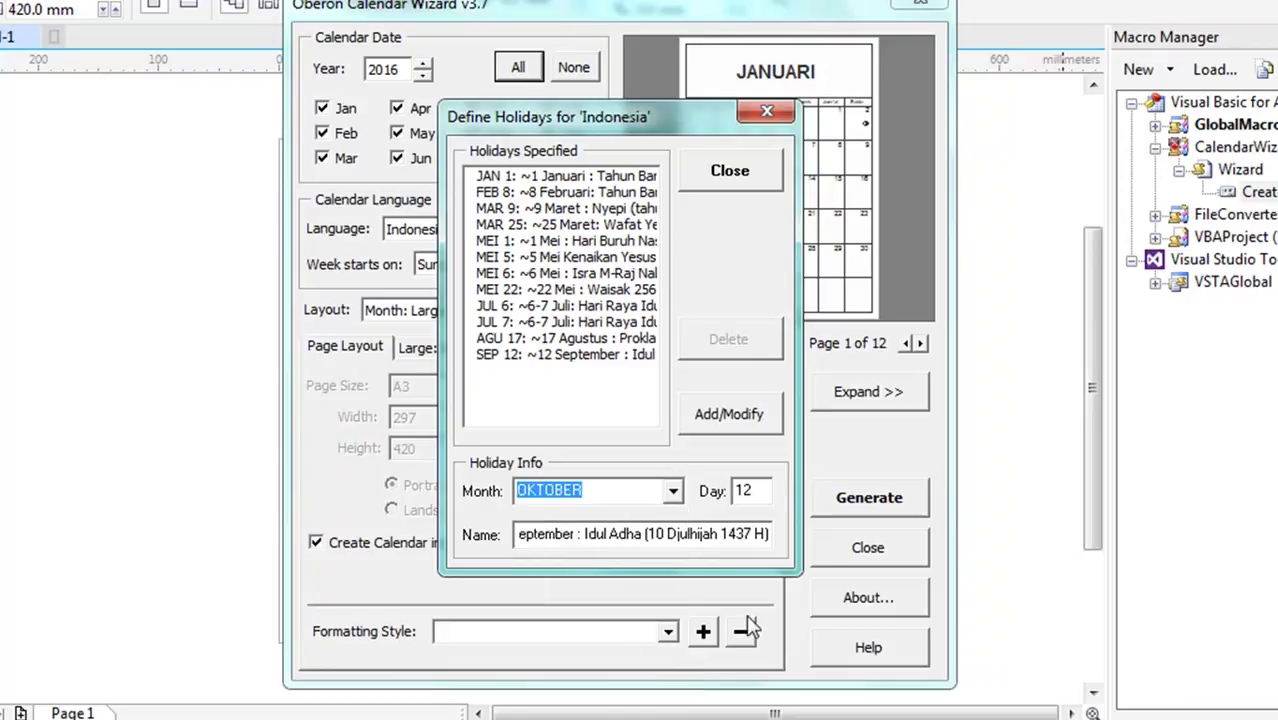
left_click(743, 491)
key("BackSpace")
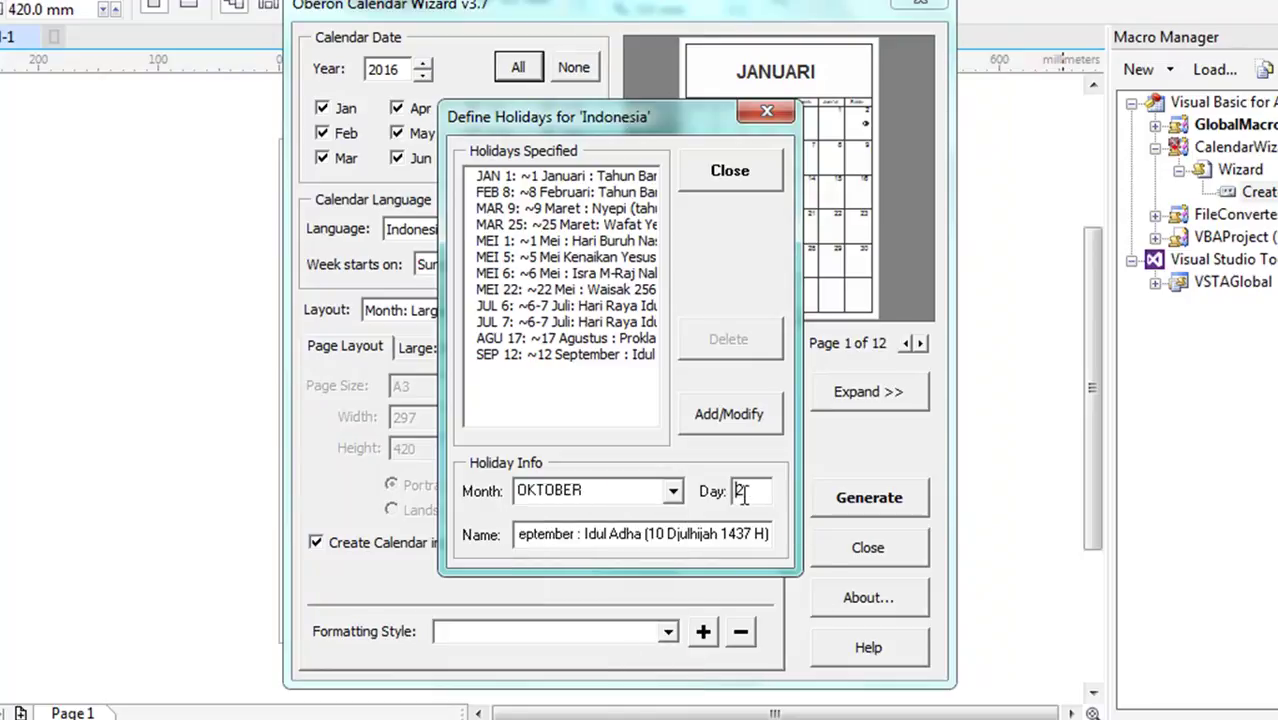
Name the OKTOBER 2 holiday "~2 Oktober : Tahun Baru Hijriya (1 Muharram 1438 H)" and add it to the specified holidays.
key("Tab")
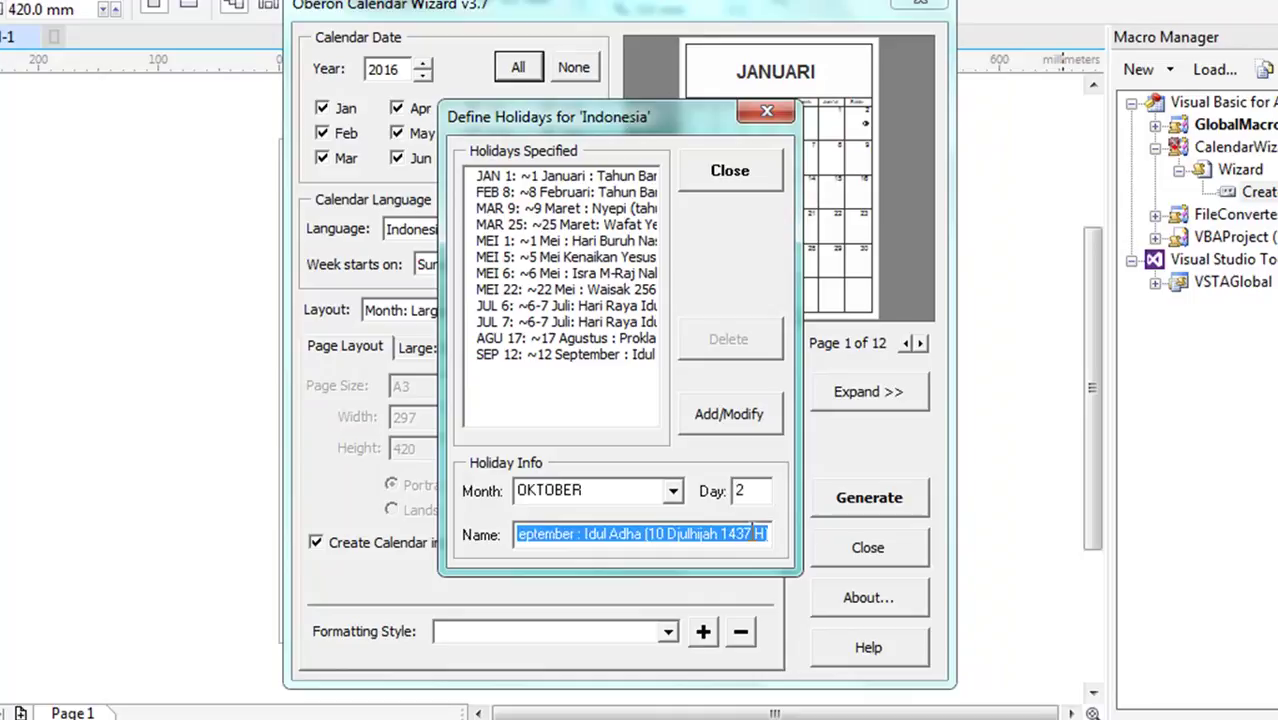
type("~")
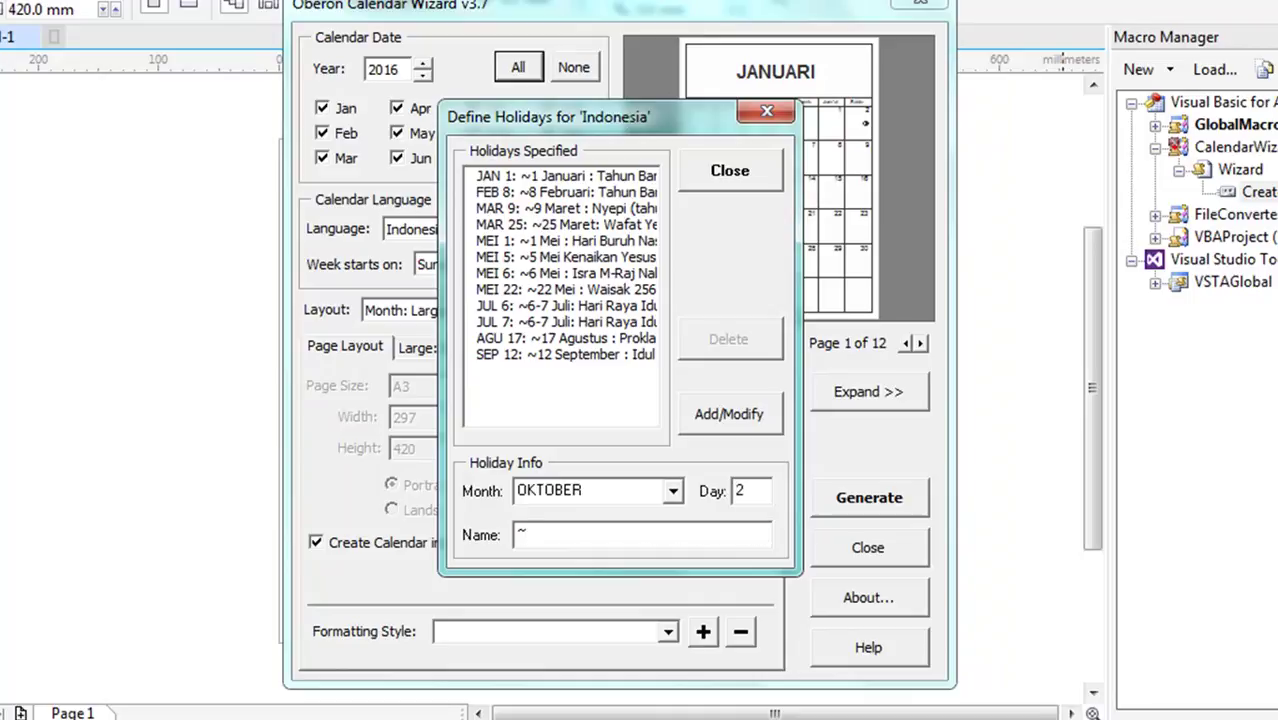
type("2 Oktober : Tahun Bar")
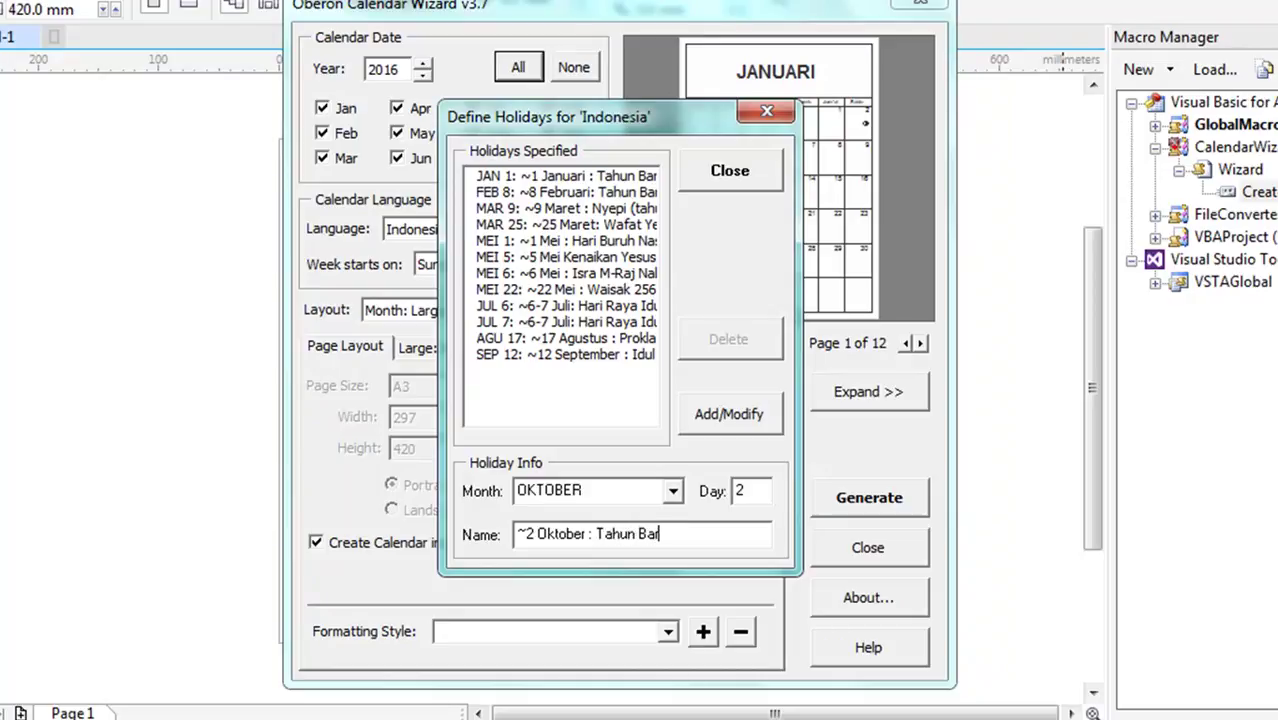
type("u Hijriya (1 Muha")
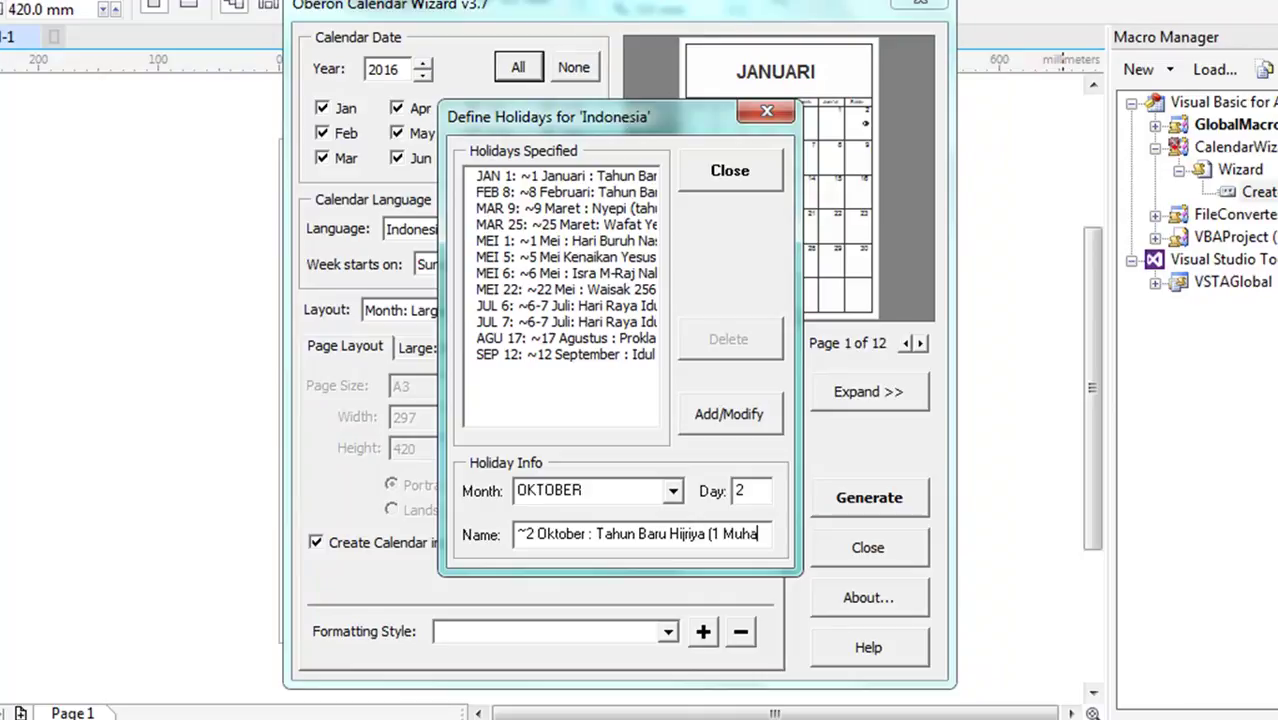
type("rram 1")
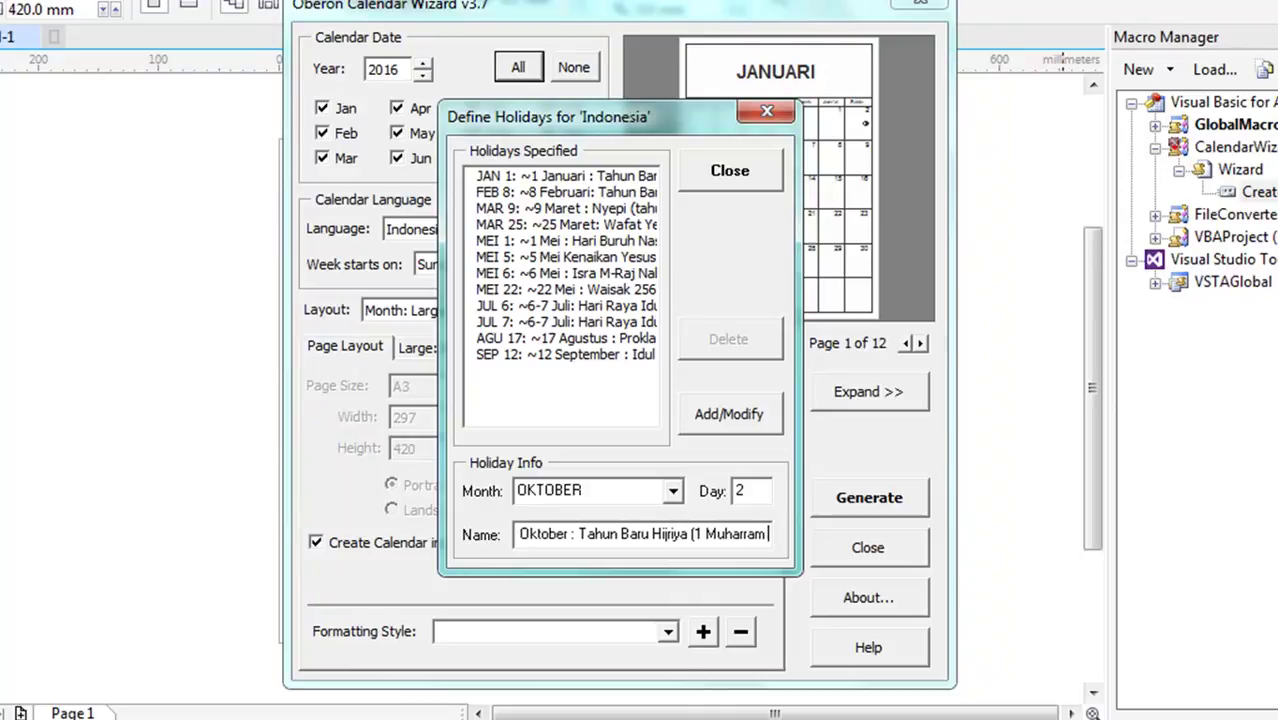
type("4")
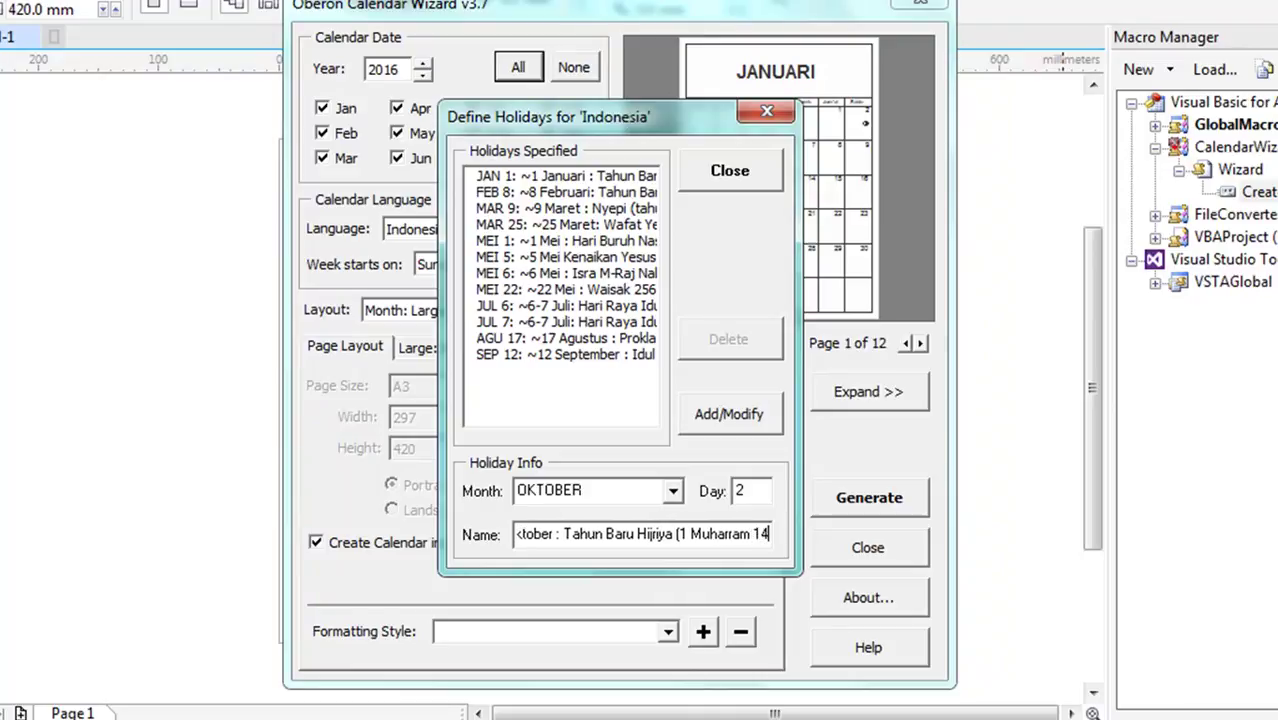
type("38 ")
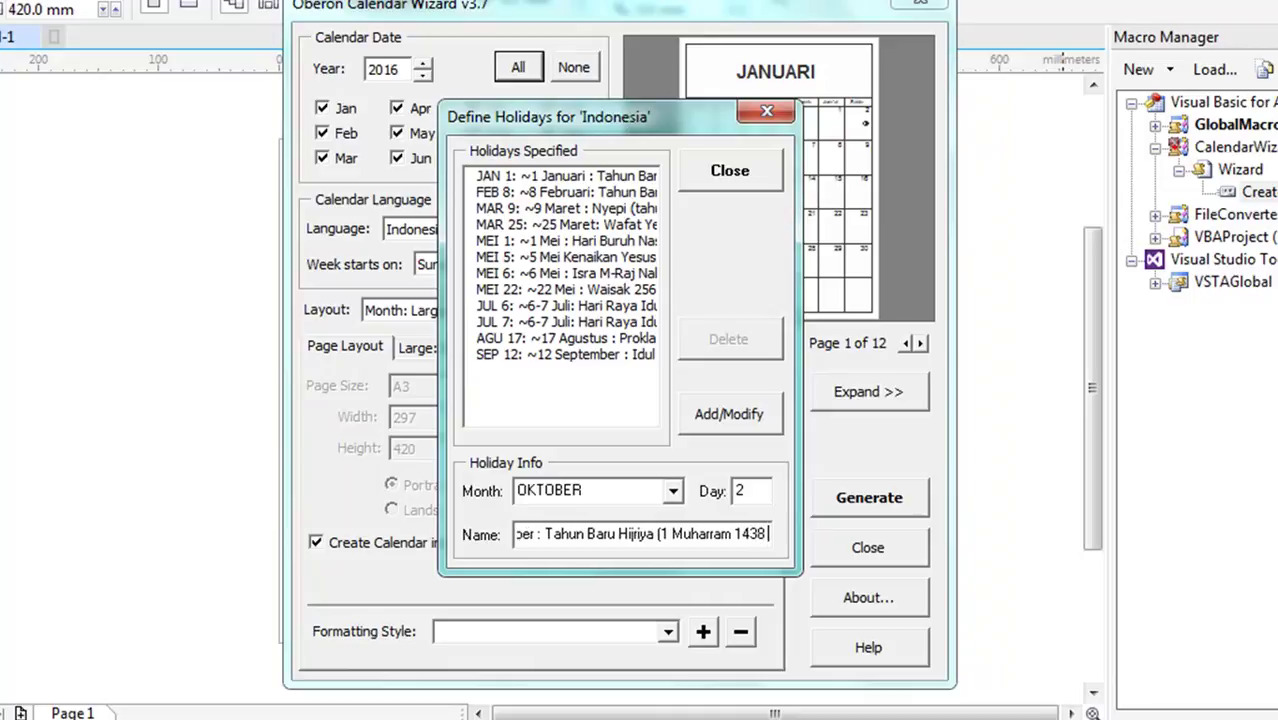
type("H)")
key("Return")
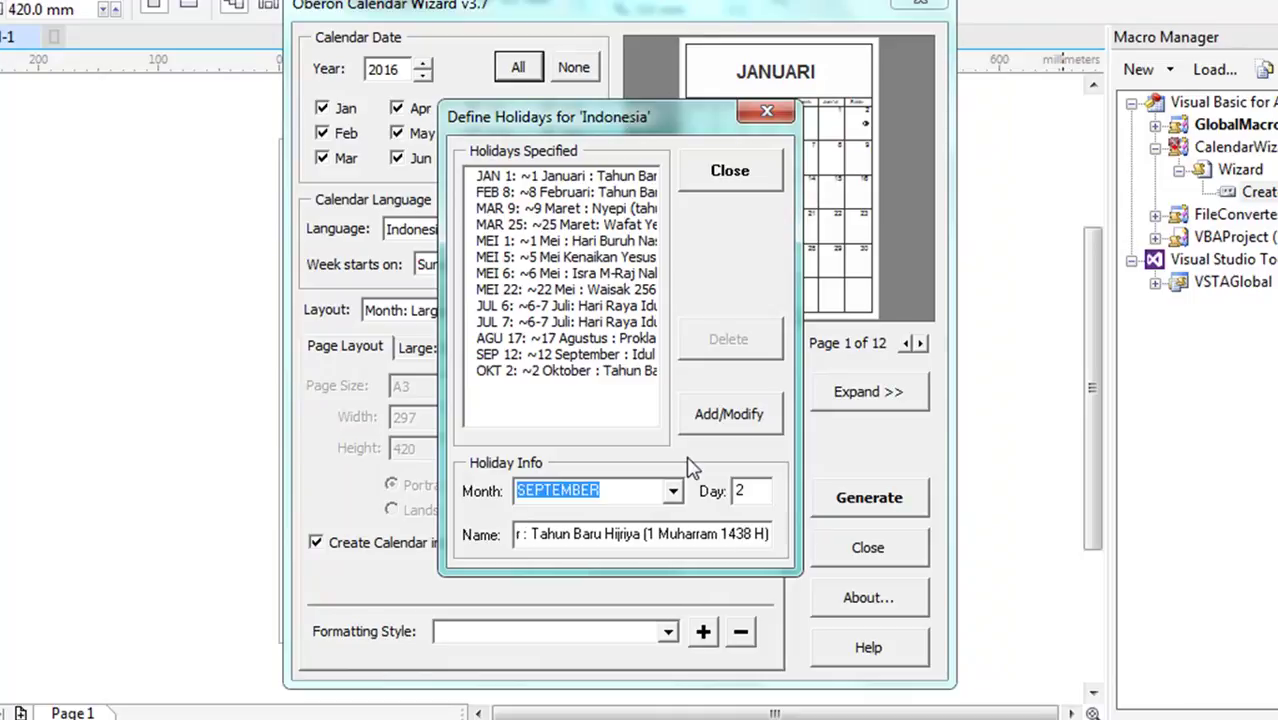
Set the date of the next holiday entry to DESEMBER 12.
left_click(673, 490)
left_click(614, 663)
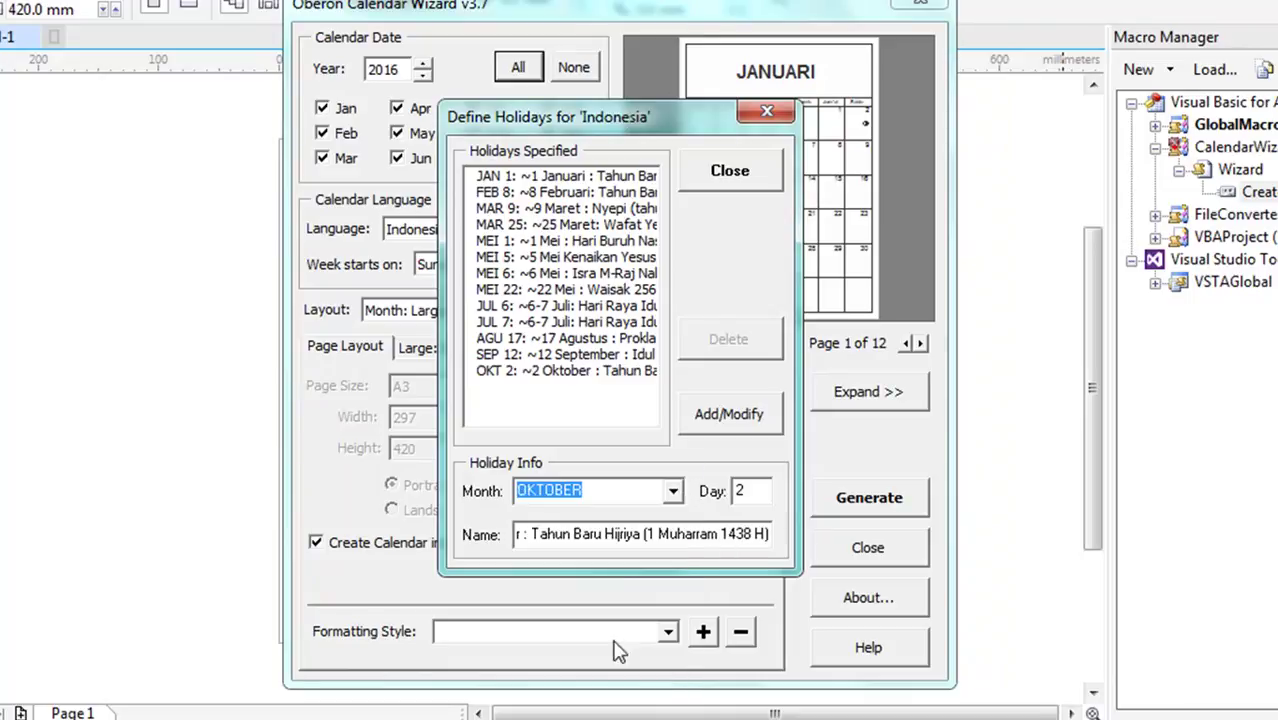
left_click(675, 496)
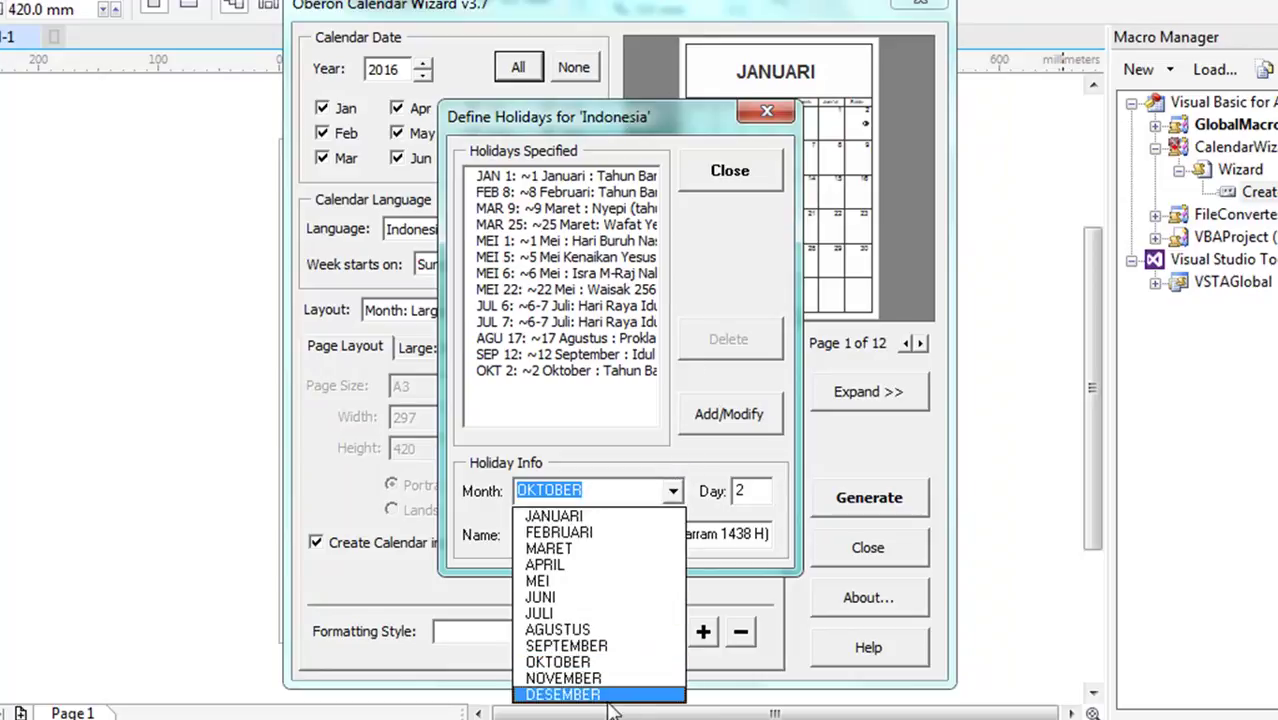
left_click(655, 691)
double_click(742, 490)
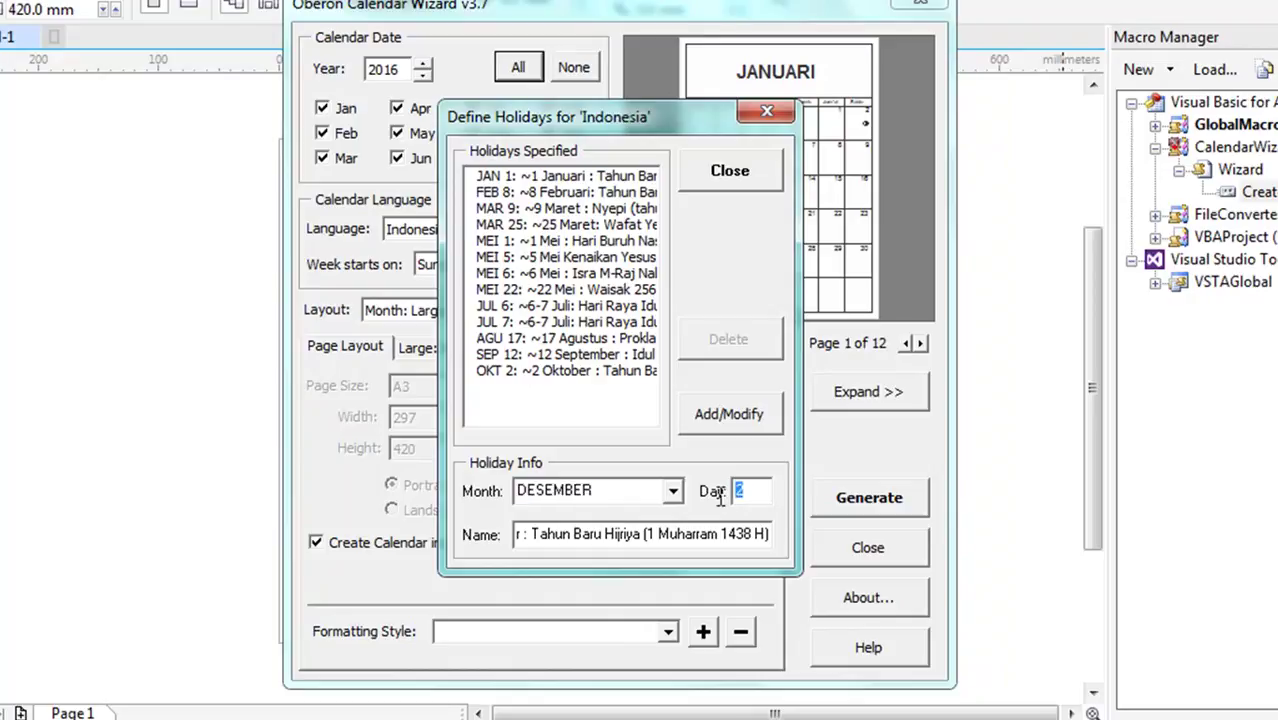
type("12")
Name the DESEMBER 12 holiday "~12 Desember: Maulid Nabi Muhammad SAW" and add it to the specified holidays.
left_click_drag(773, 538, 370, 545)
key("Delete")
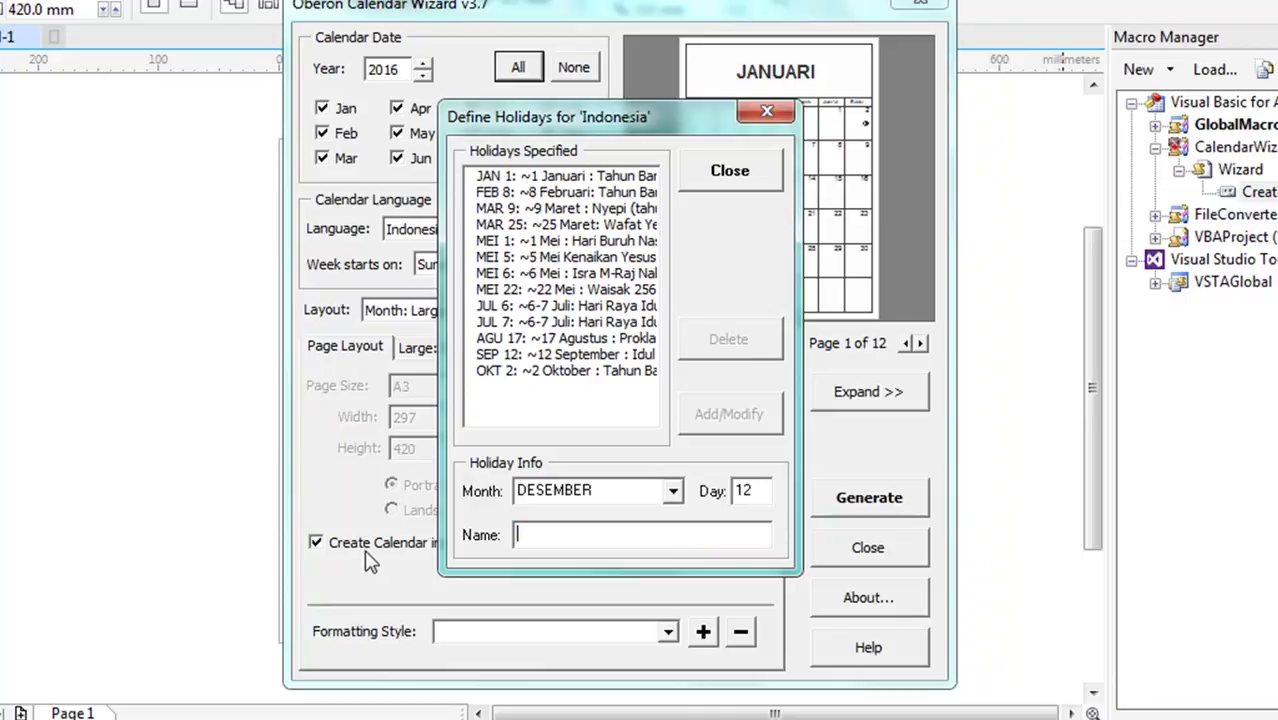
type("~12 Dew")
key("BackSpace")
type("sember")
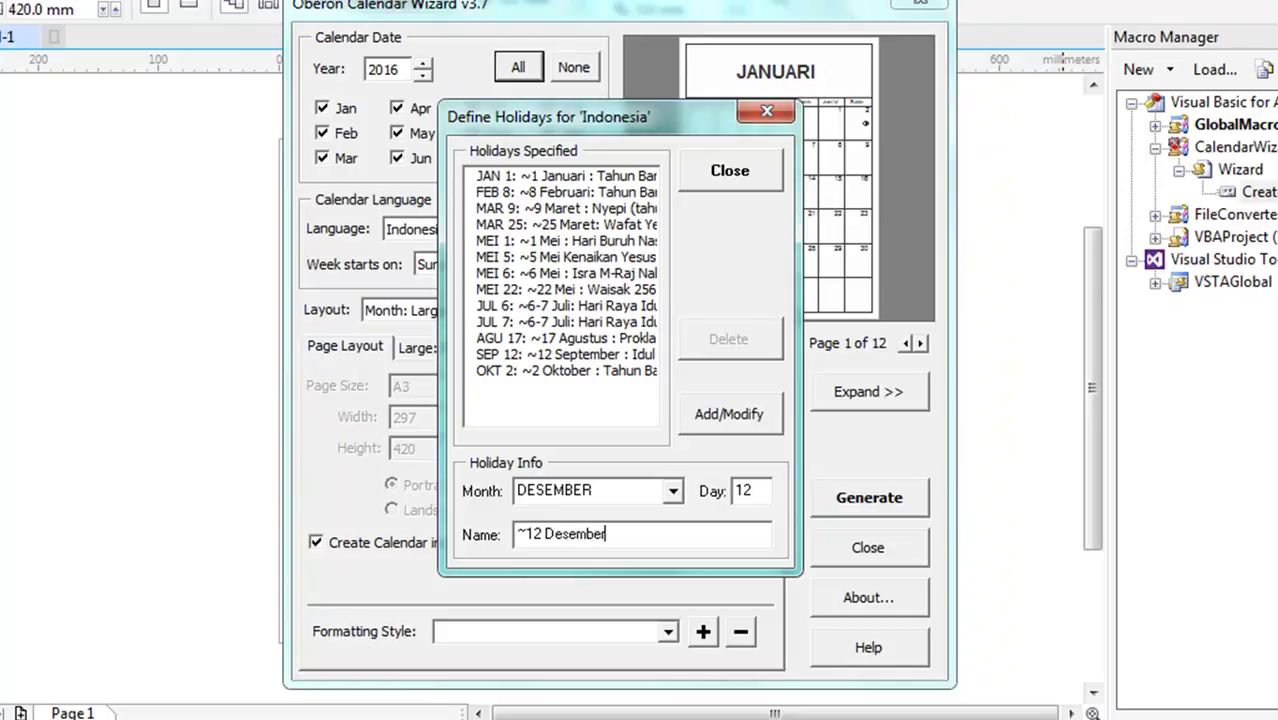
type(": Maulid Nabi Muhammad")
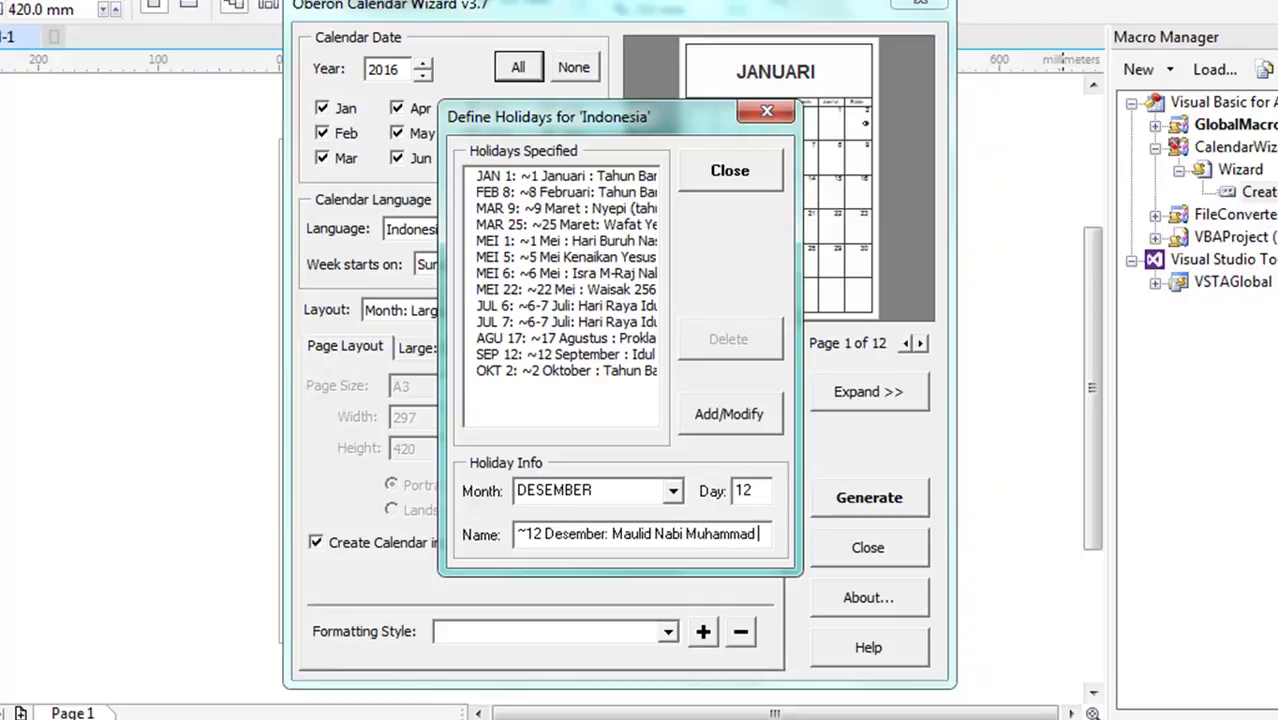
type(" SAW")
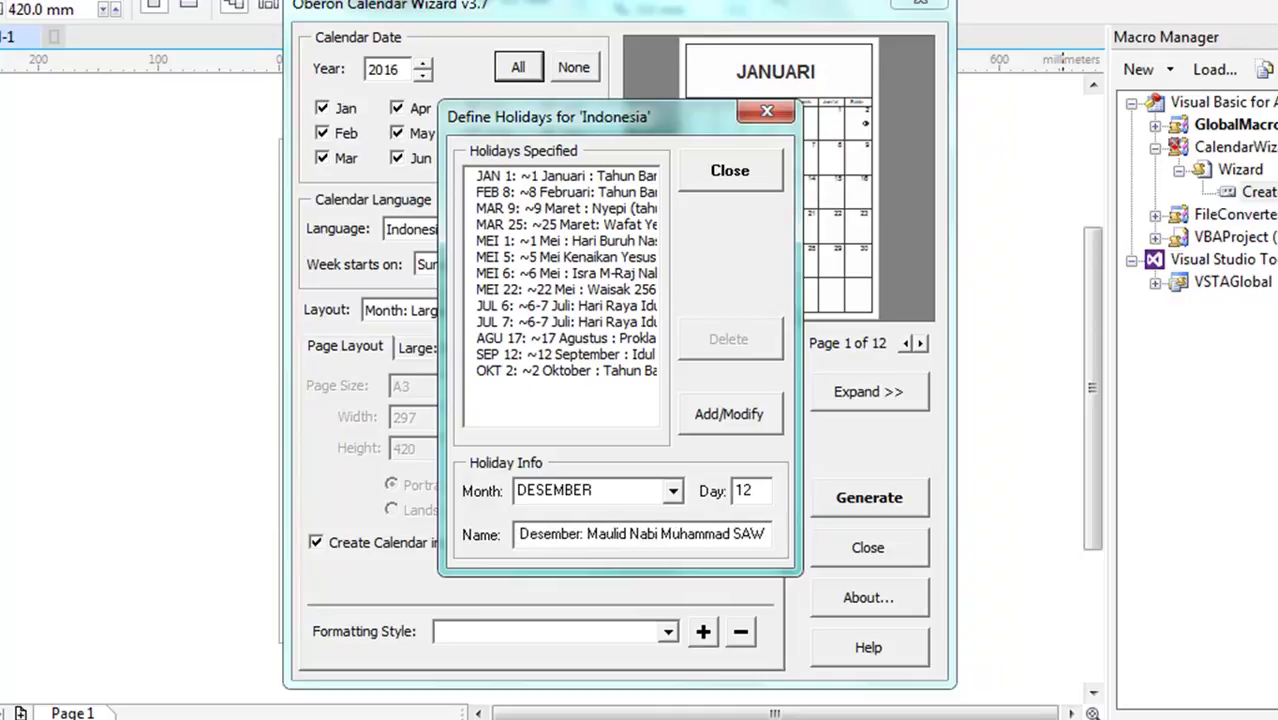
left_click(716, 418)
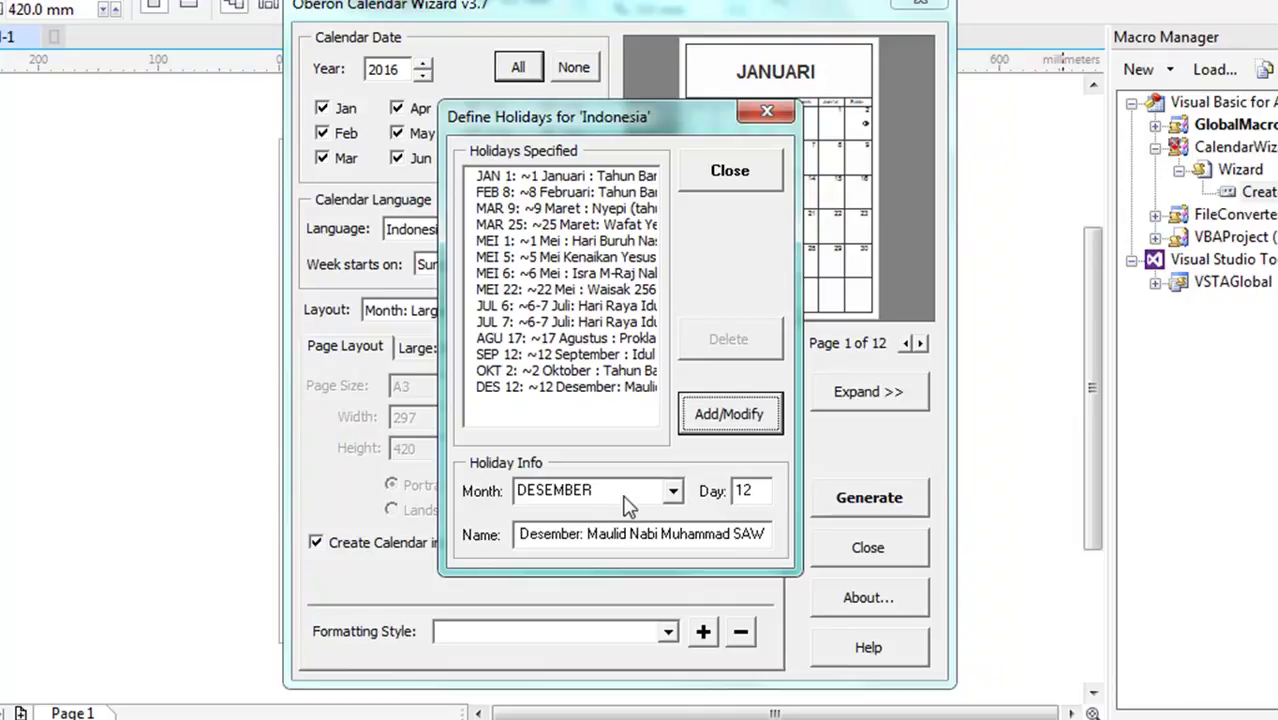
Set the date of the next holiday entry to DESEMBER 25.
left_click(673, 491)
left_click(667, 493)
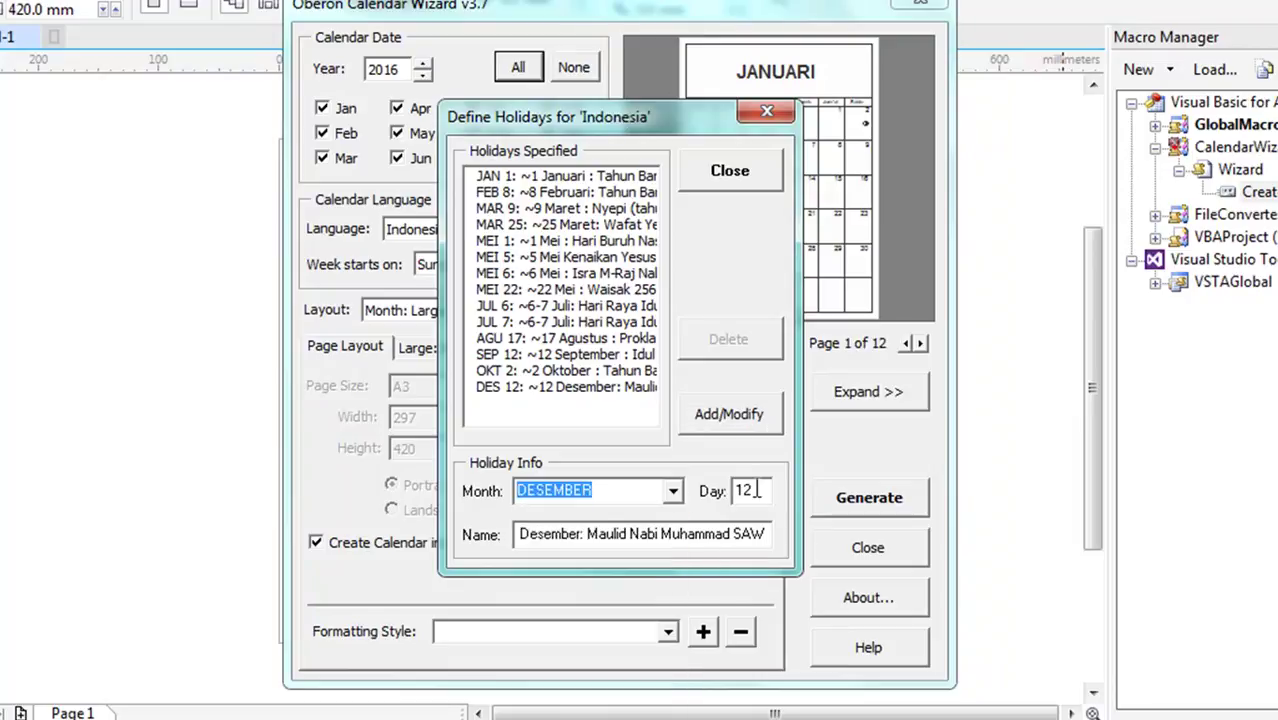
key("Tab")
type("25")
key("Tab")
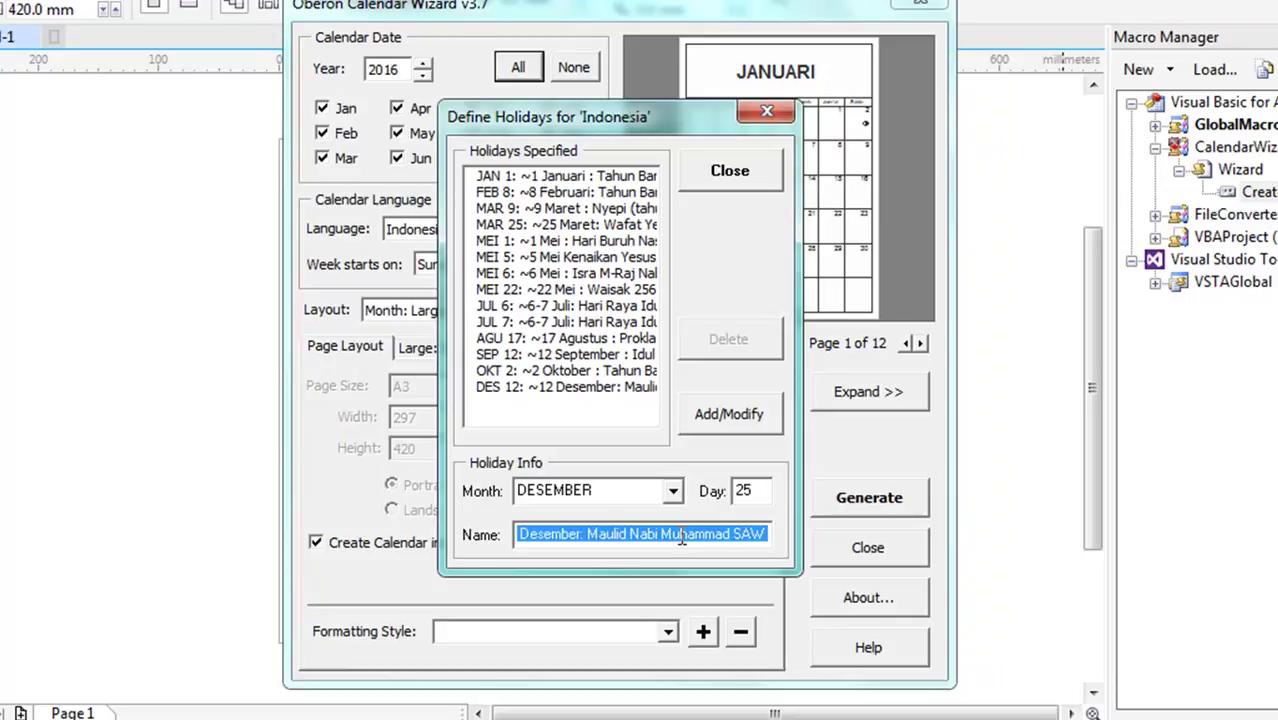
Add the DESEMBER 25 holiday as "~25 Desember : Hari Raya Natal" and close the holiday definitions.
type("~25")
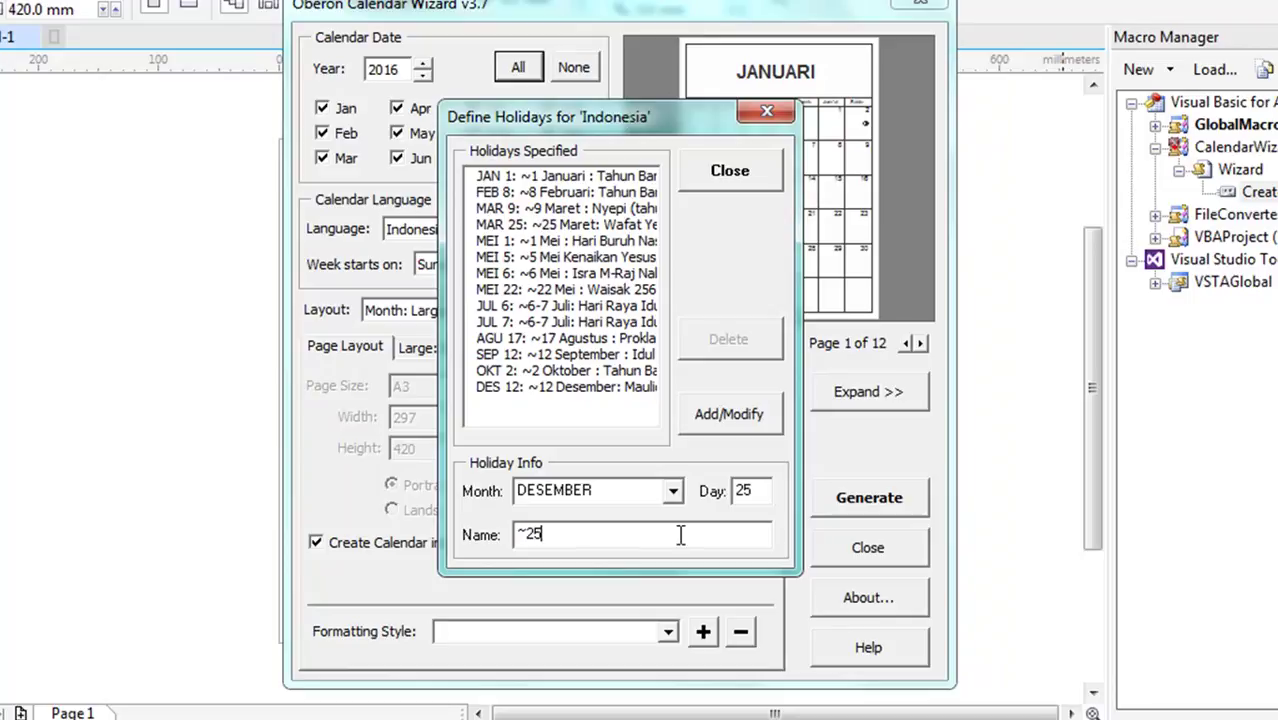
type(" Desember : Hari")
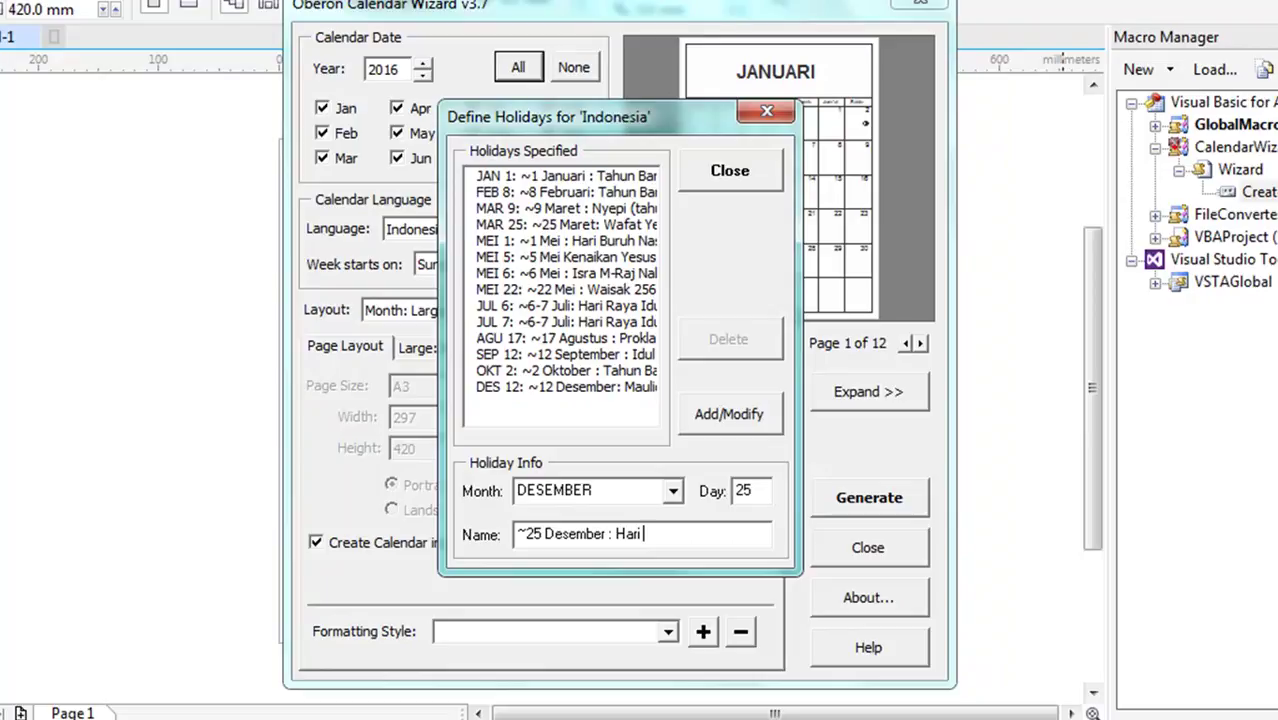
type(" Raya Natal")
left_click(723, 430)
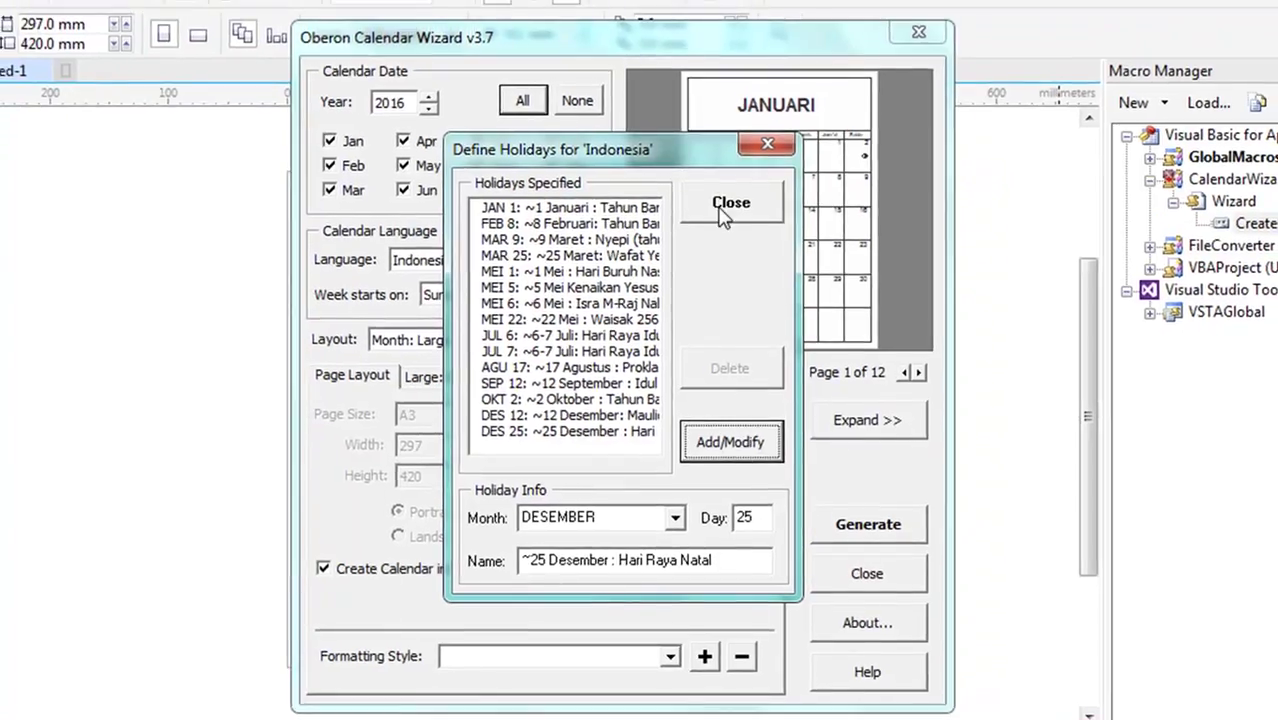
left_click(728, 204)
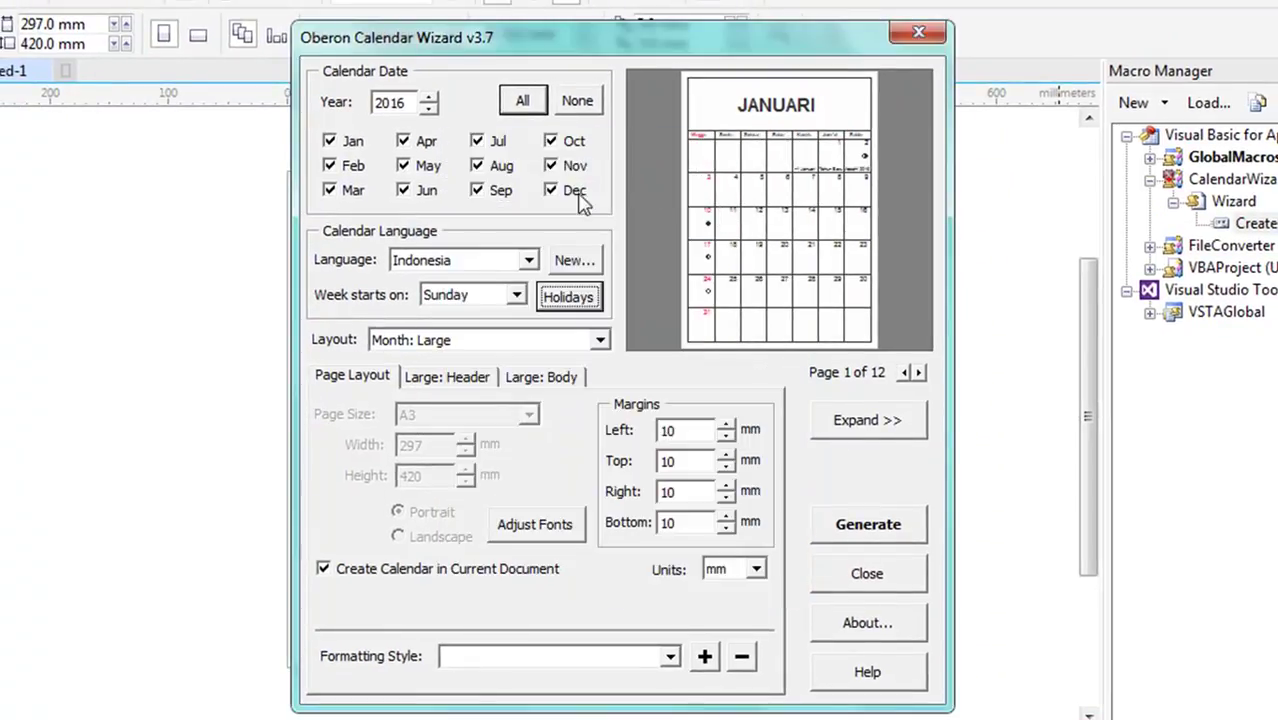